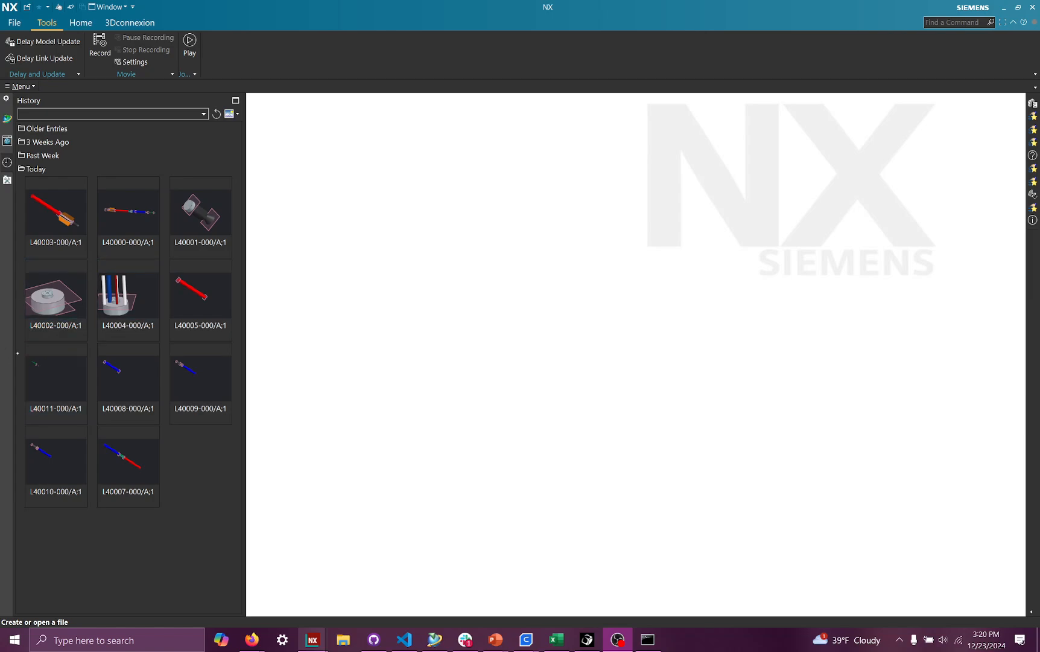
- Open the L40002-000/A;1 injector layout part from the history and close the information window
{"action": "left_click_drag", "start_coordinate": [126, 317], "coordinate": [130, 331]}
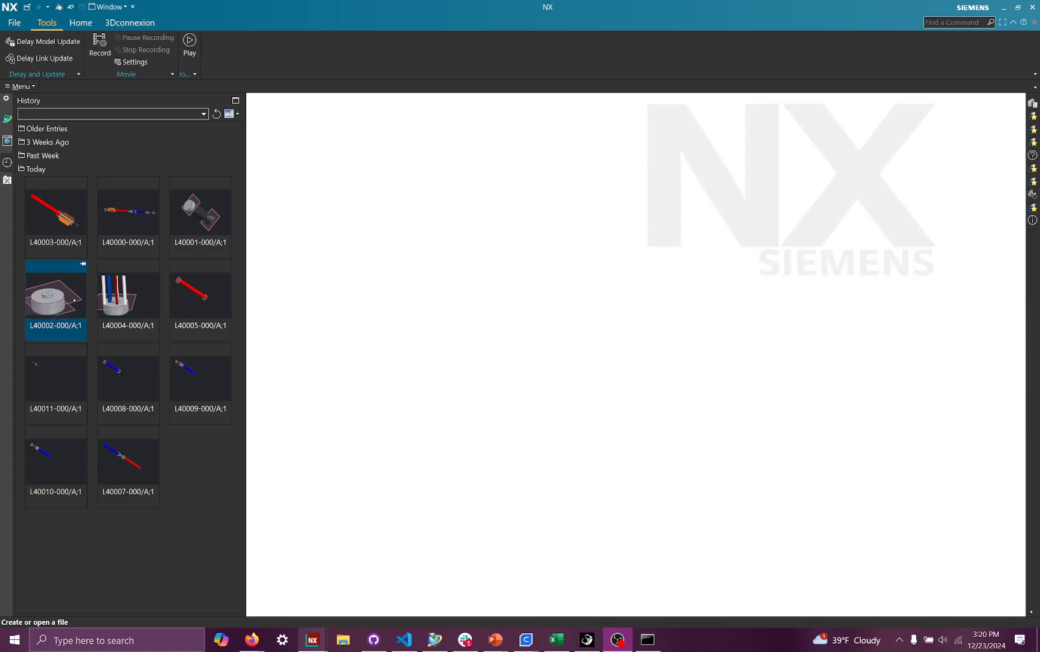
{"action": "left_click", "coordinate": [79, 300]}
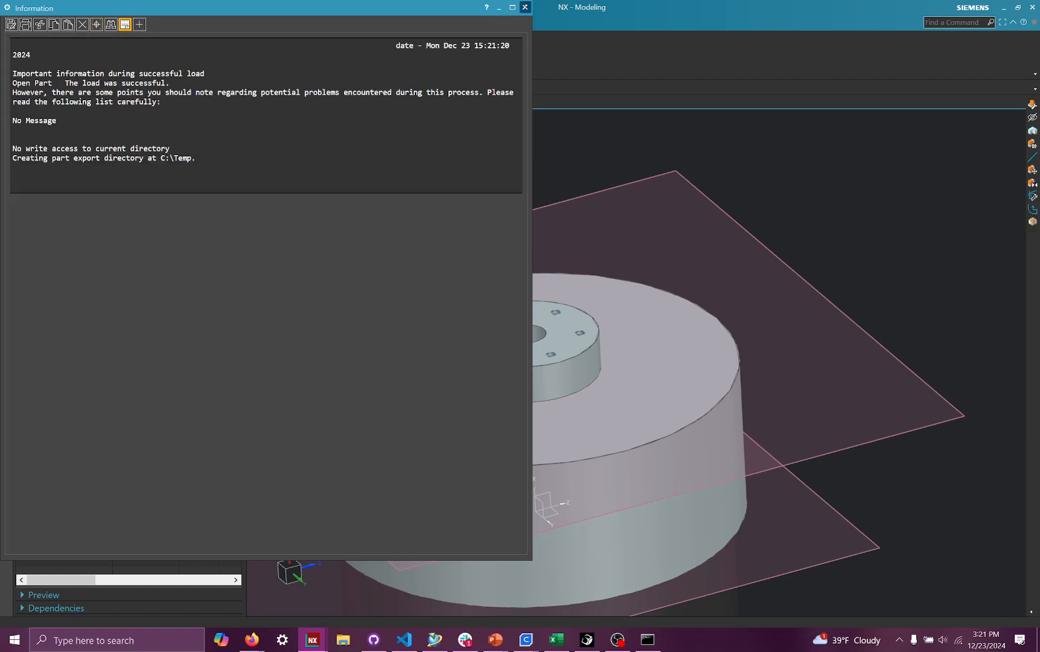
{"action": "left_click", "coordinate": [525, 7]}
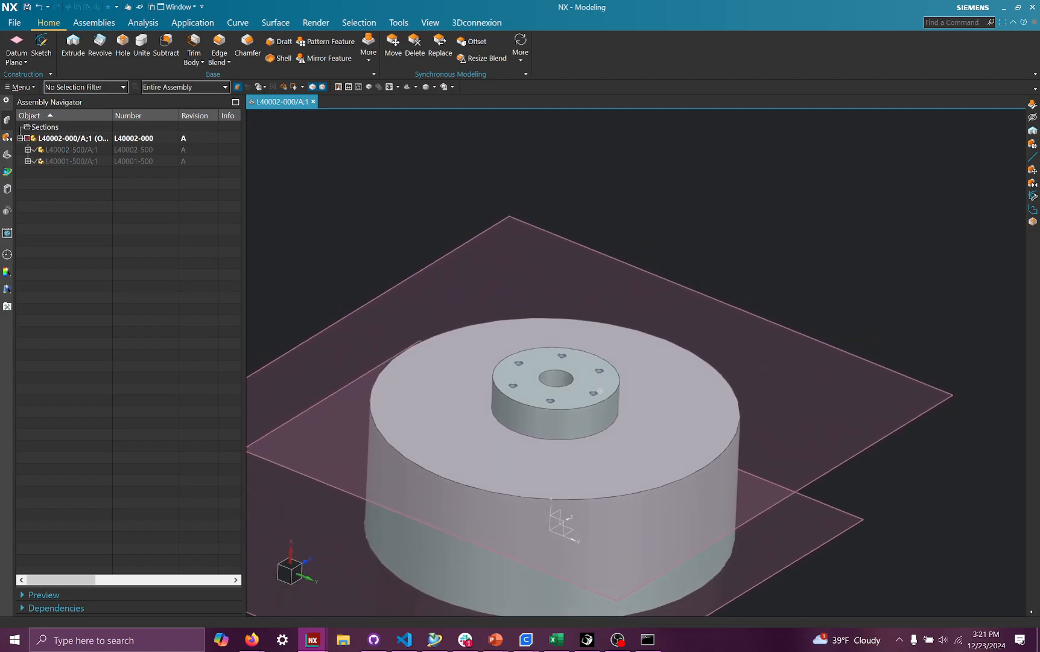
- Search for parts matching L4*-000, open the L40004-000 Lower Plumbing Layout File, and close the information window
{"action": "left_click", "coordinate": [8, 155]}
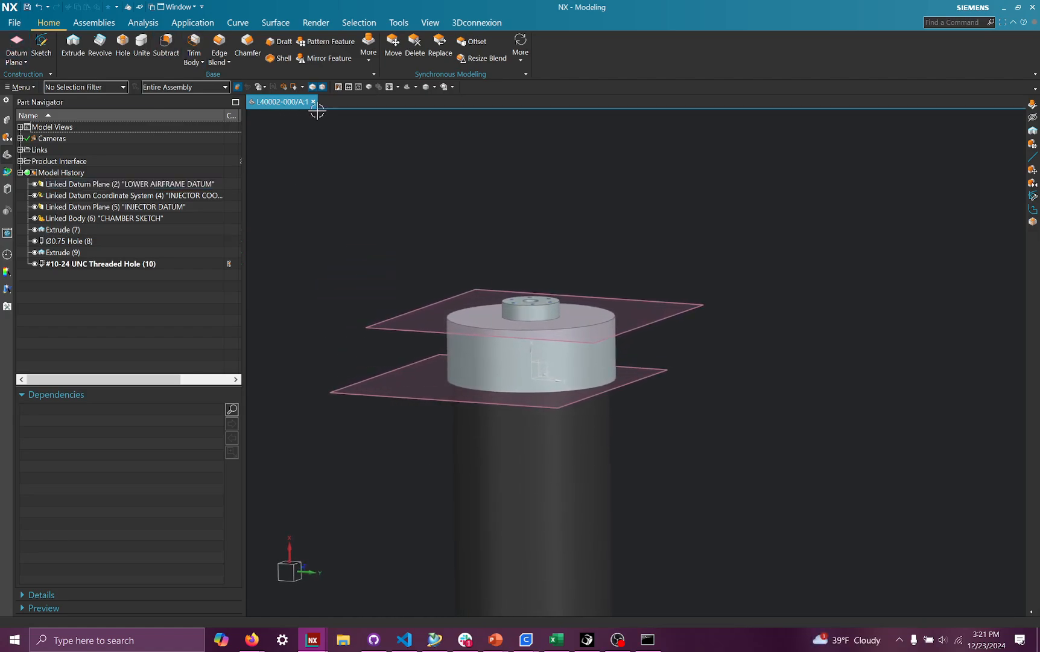
{"action": "left_click", "coordinate": [14, 23]}
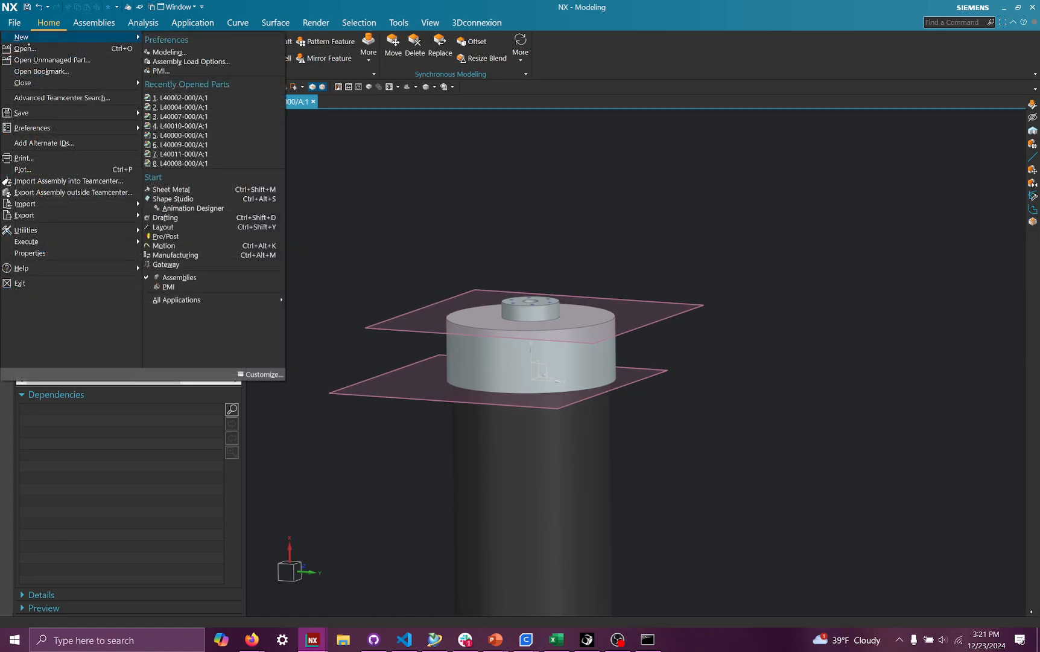
{"action": "left_click", "coordinate": [23, 48]}
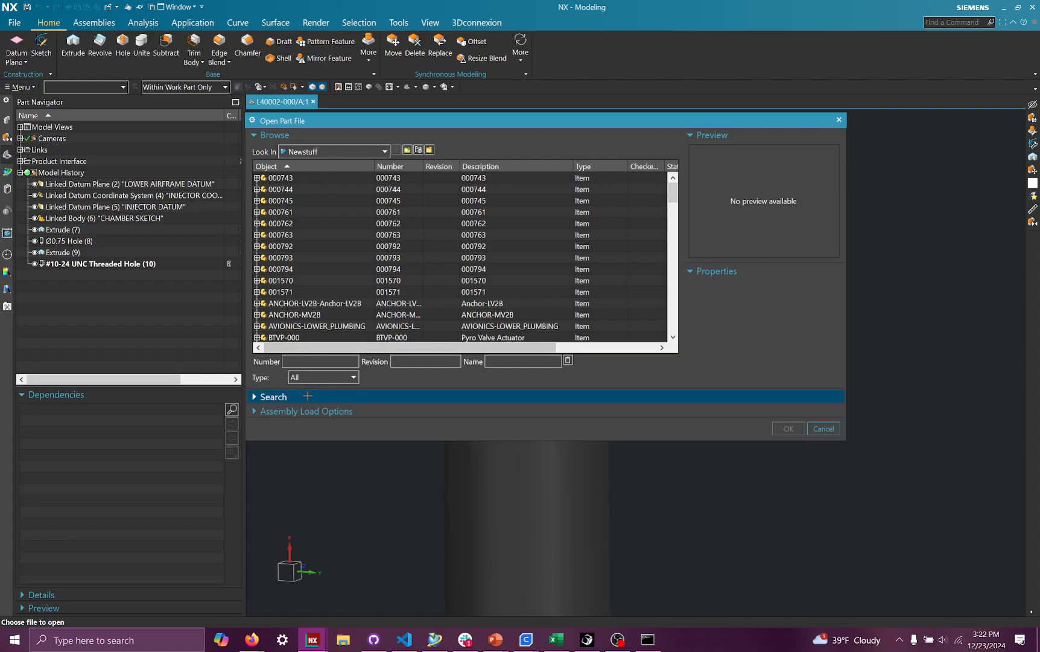
{"action": "left_click", "coordinate": [274, 398]}
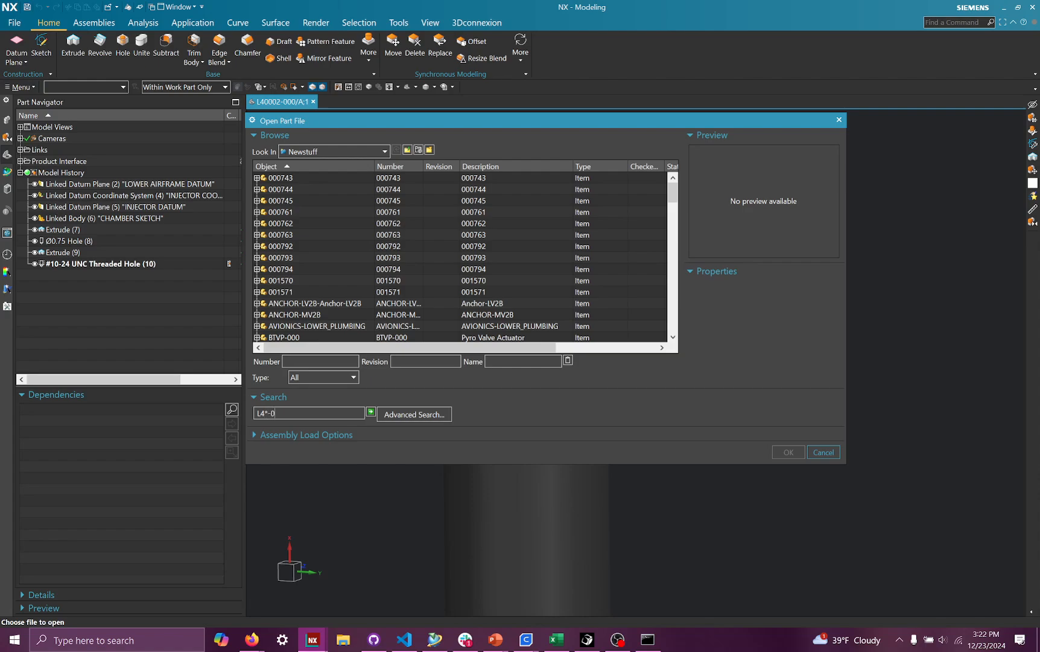
{"action": "key", "text": "Return"}
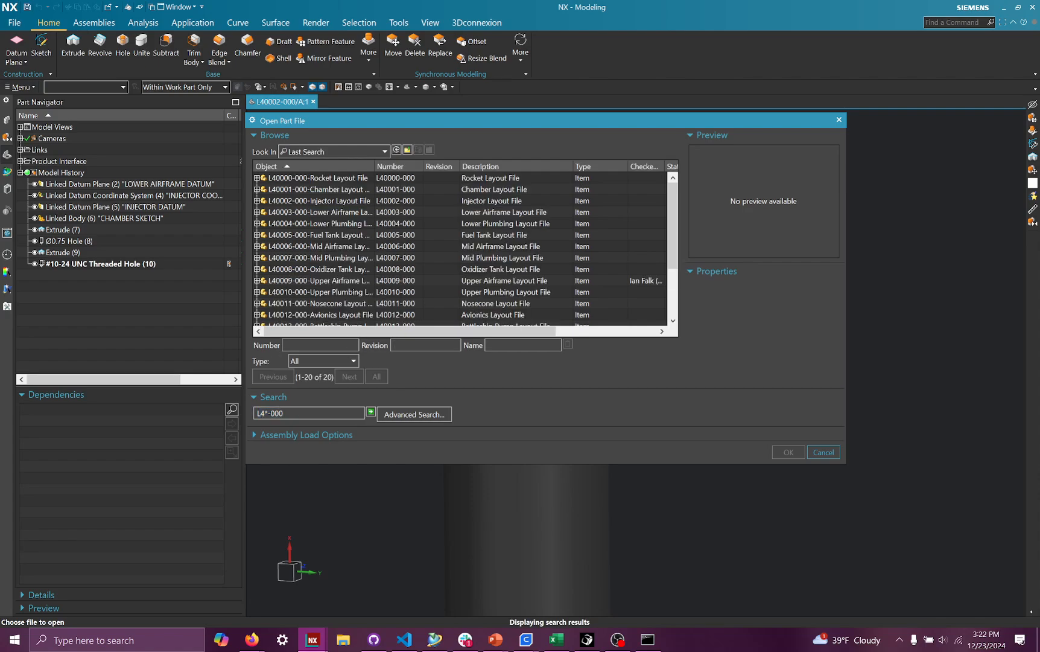
{"action": "left_click", "coordinate": [330, 212]}
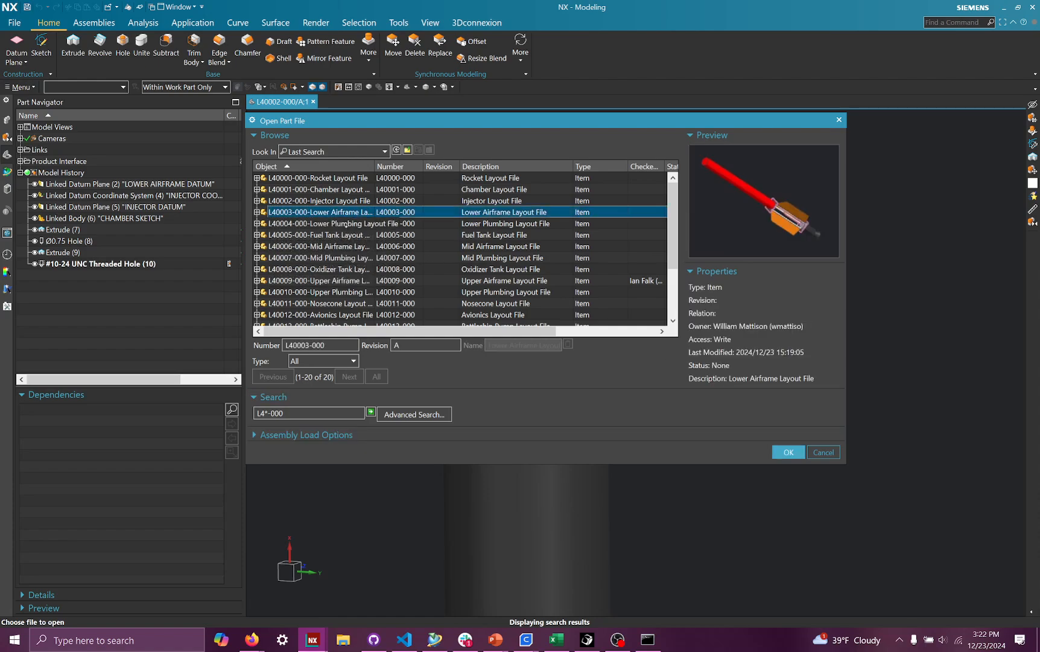
{"action": "left_click", "coordinate": [345, 224]}
{"action": "left_click", "coordinate": [780, 449]}
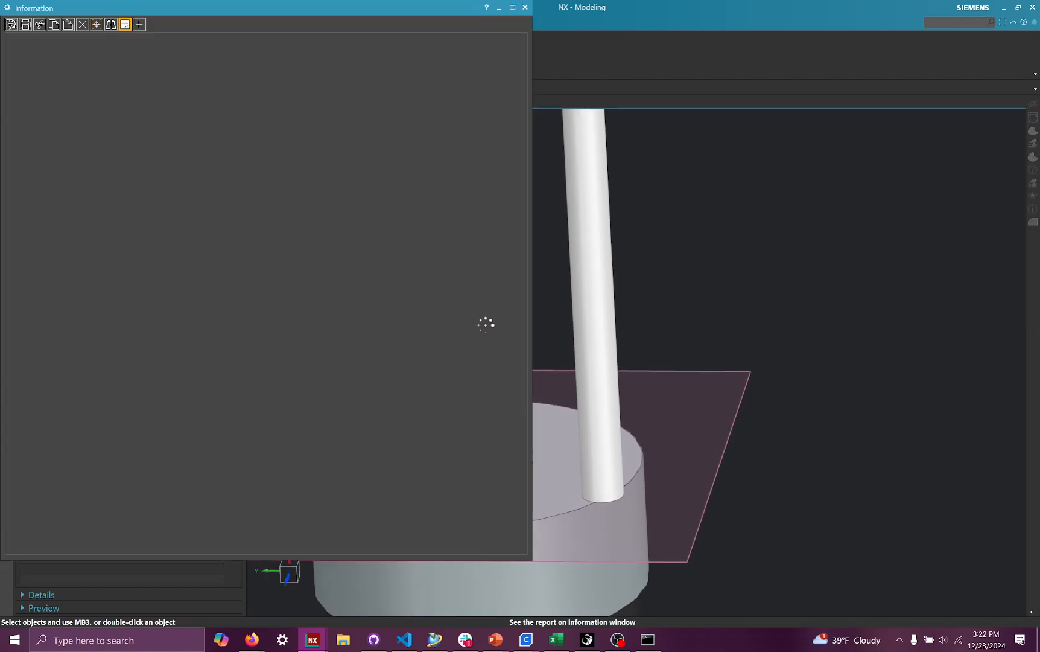
{"action": "left_click", "coordinate": [525, 8]}
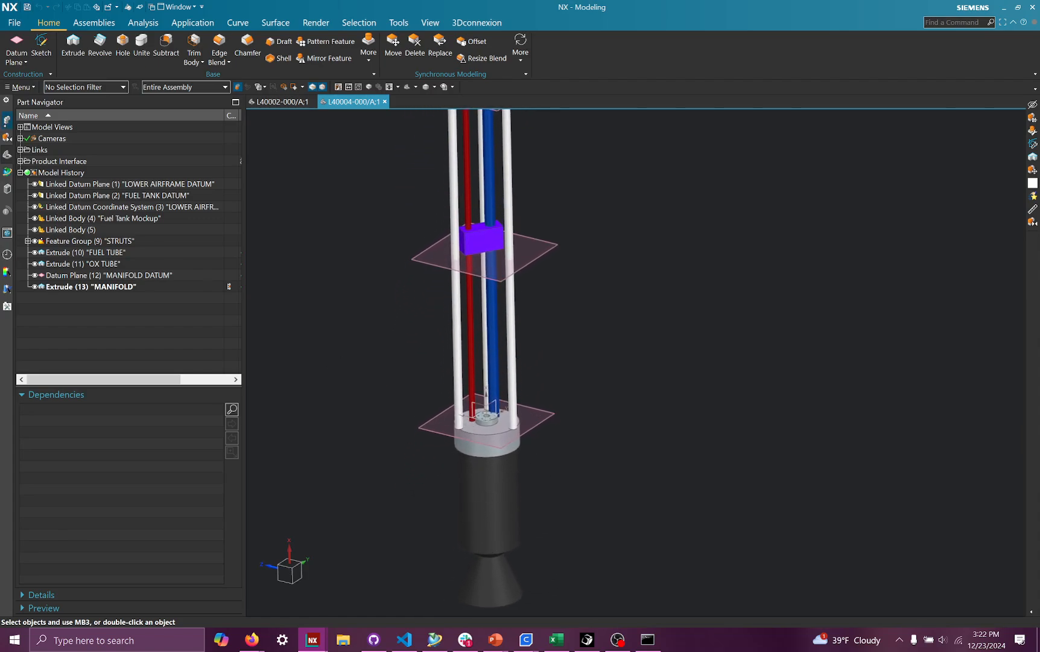
- Hide the fuel and oxidizer tubes in the lower plumbing model
{"action": "left_click", "coordinate": [6, 120]}
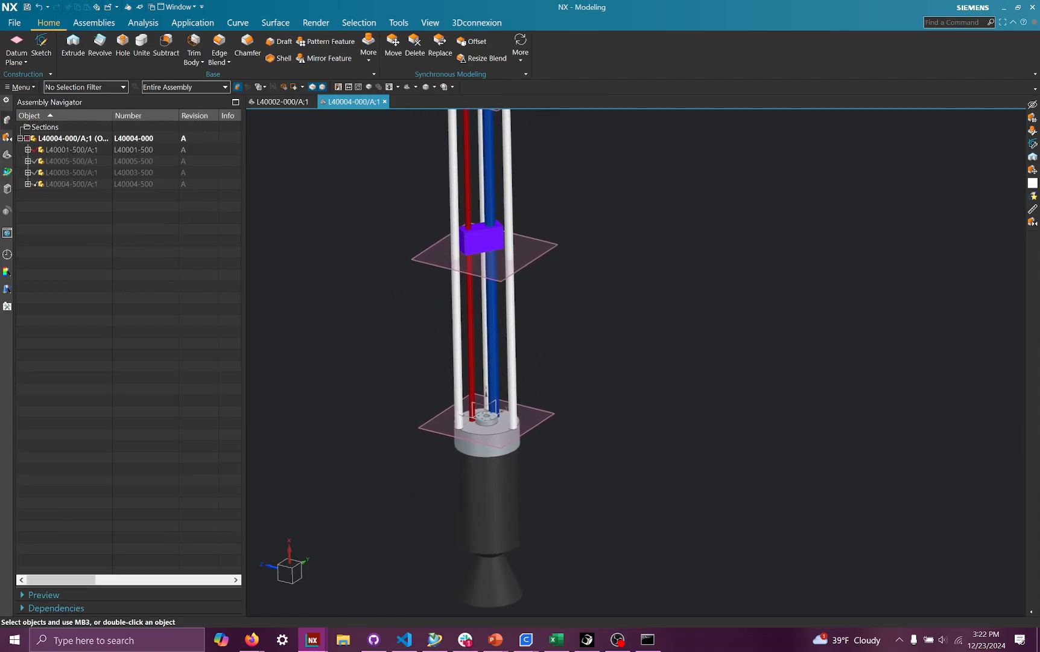
{"action": "left_click", "coordinate": [35, 150]}
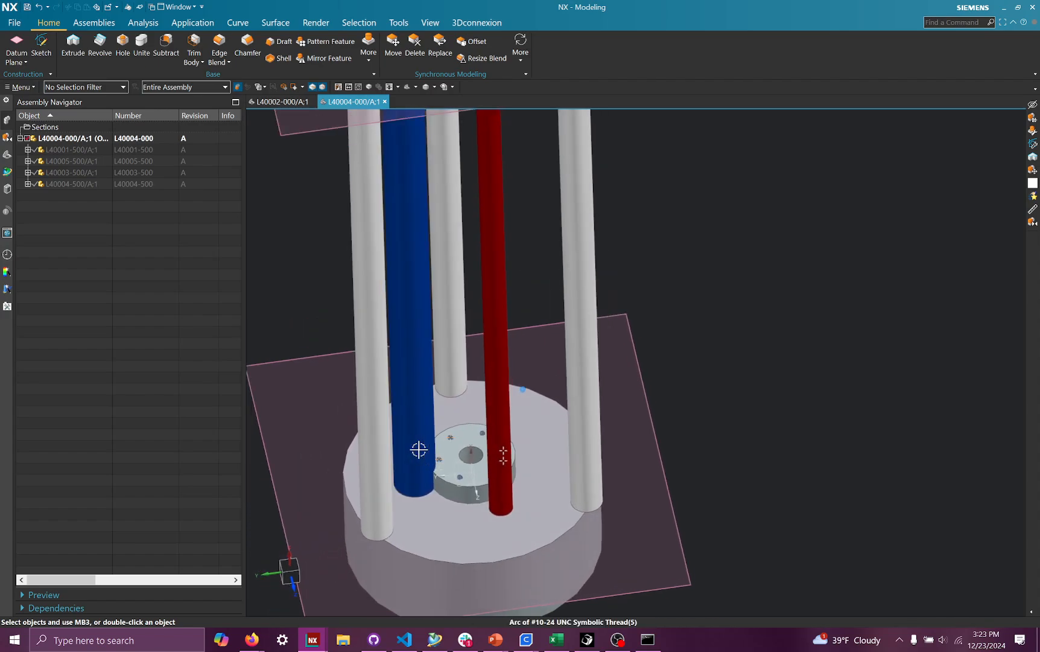
{"action": "right_click", "coordinate": [460, 426]}
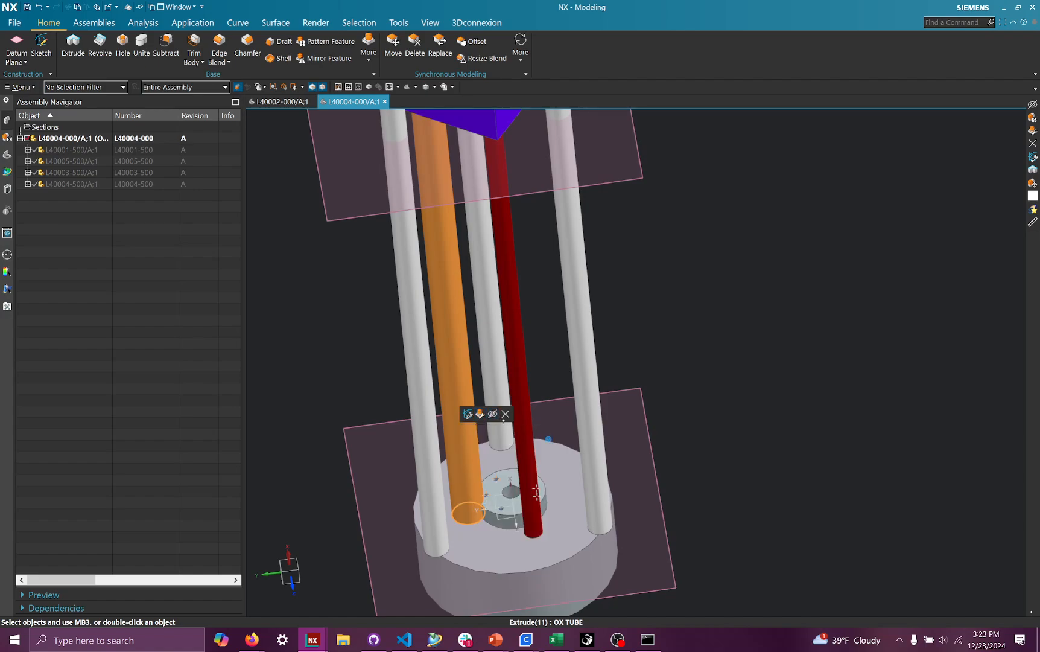
{"action": "right_click", "coordinate": [526, 418]}
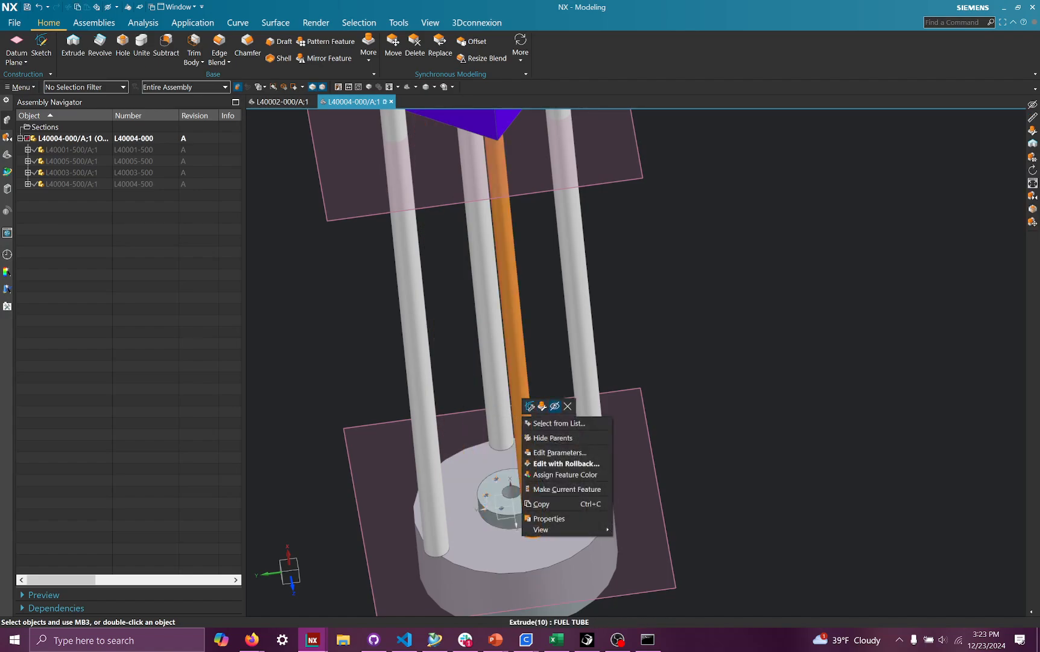
{"action": "left_click", "coordinate": [554, 406]}
{"action": "right_click", "coordinate": [510, 402]}
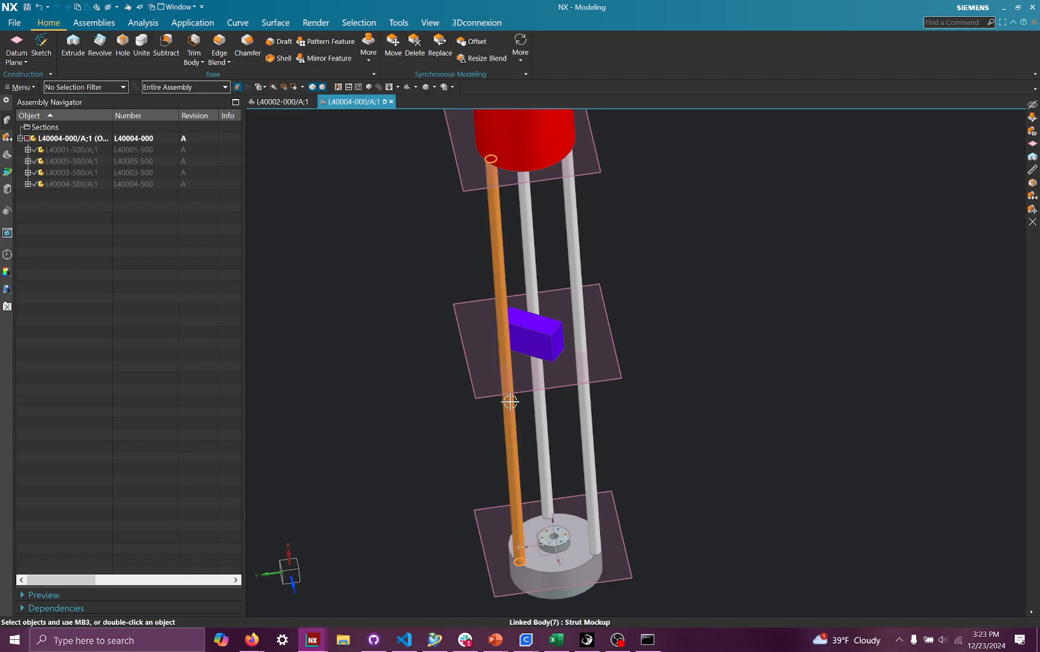
{"action": "left_click", "coordinate": [539, 390]}
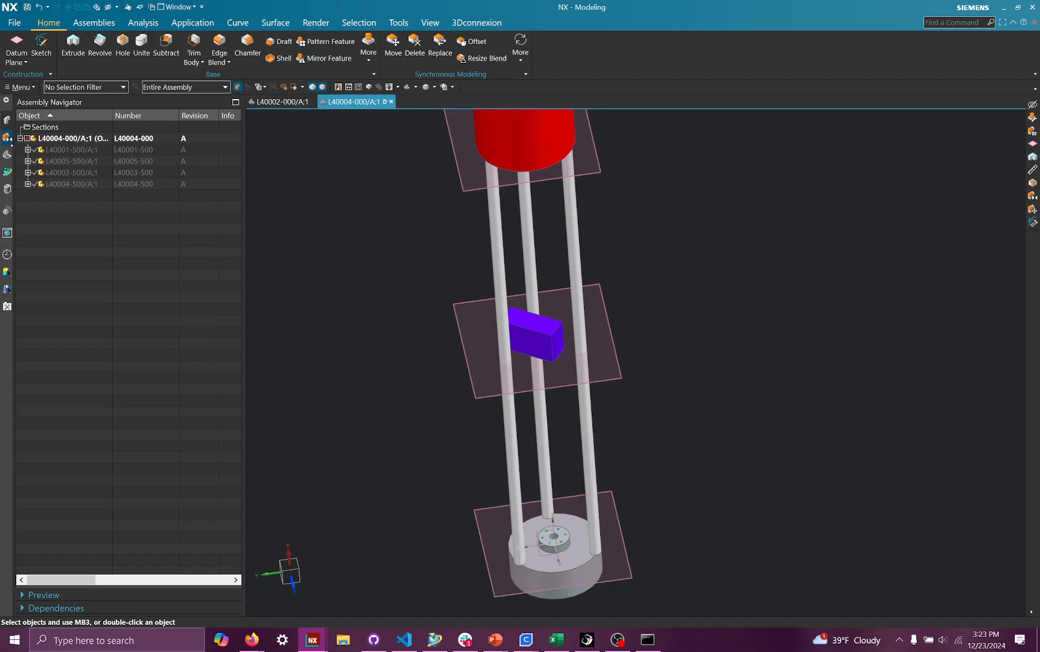
- Hide the STRUTS feature group in the part history
{"action": "left_click", "coordinate": [7, 154]}
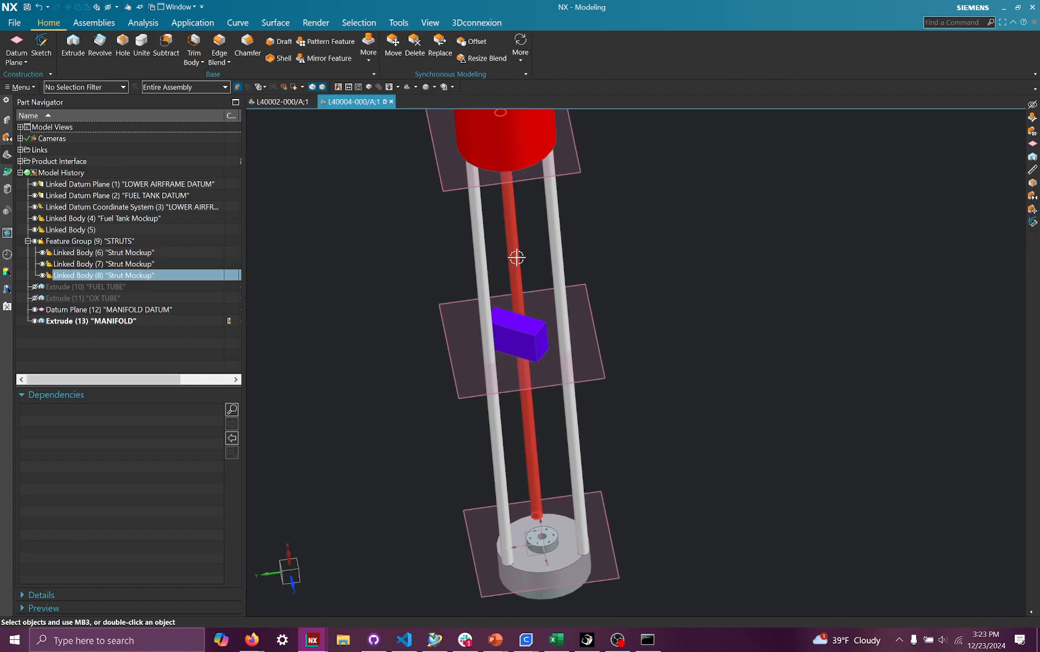
{"action": "left_click", "coordinate": [35, 241]}
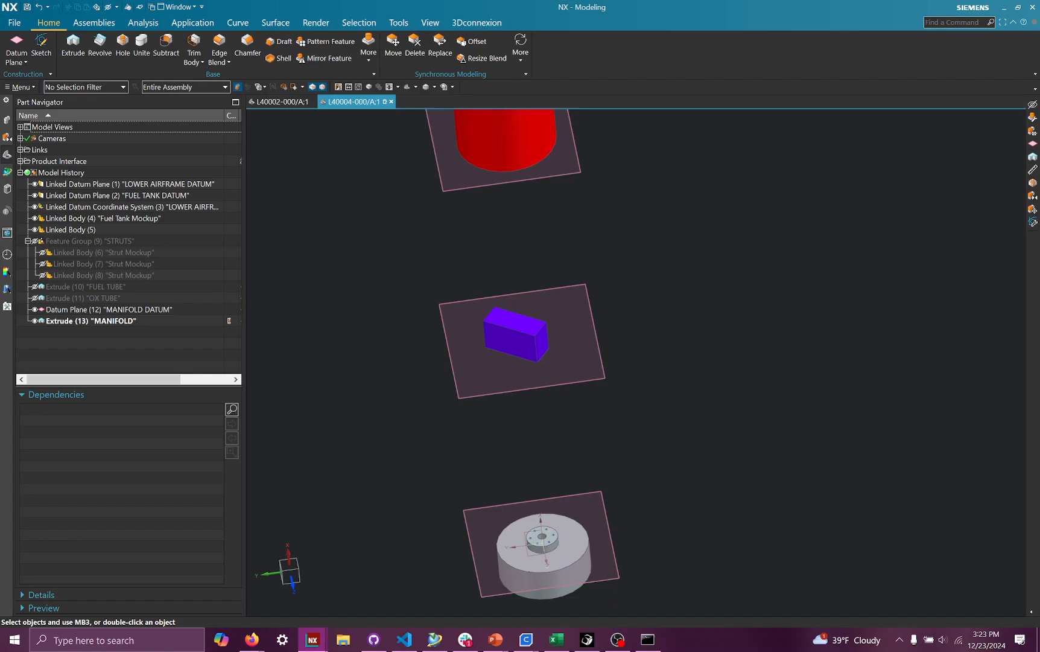
- Hide the MANIFOLD extrude and the MANIFOLD DATUM plane
{"action": "right_click", "coordinate": [514, 328]}
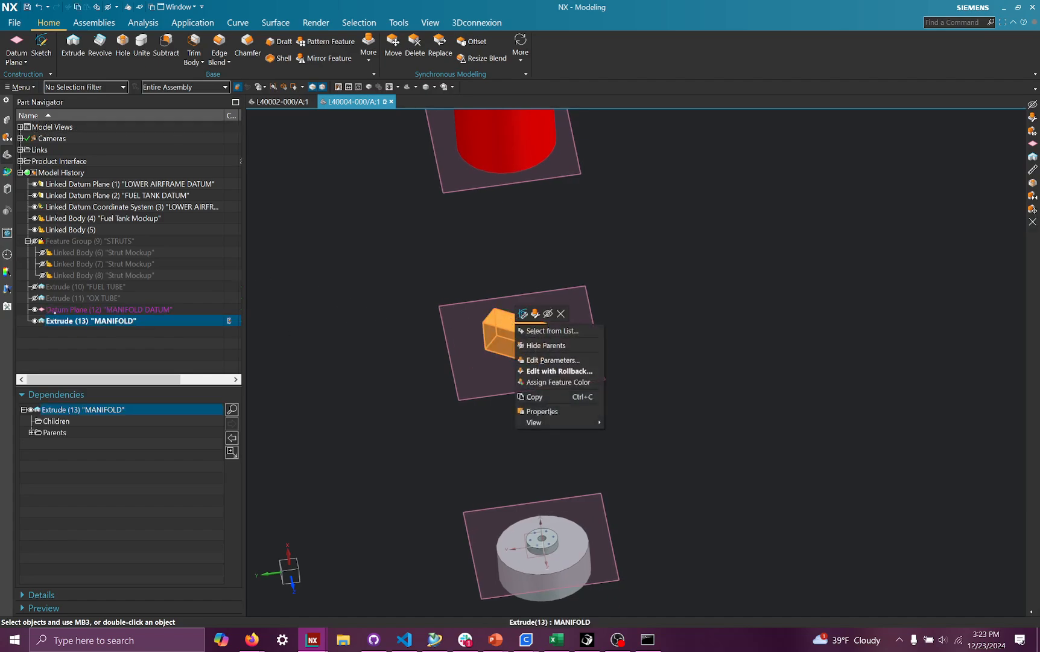
{"action": "left_click", "coordinate": [548, 313]}
{"action": "middle_click_drag", "start_coordinate": [548, 314], "coordinate": [548, 329], "text": "shift"}
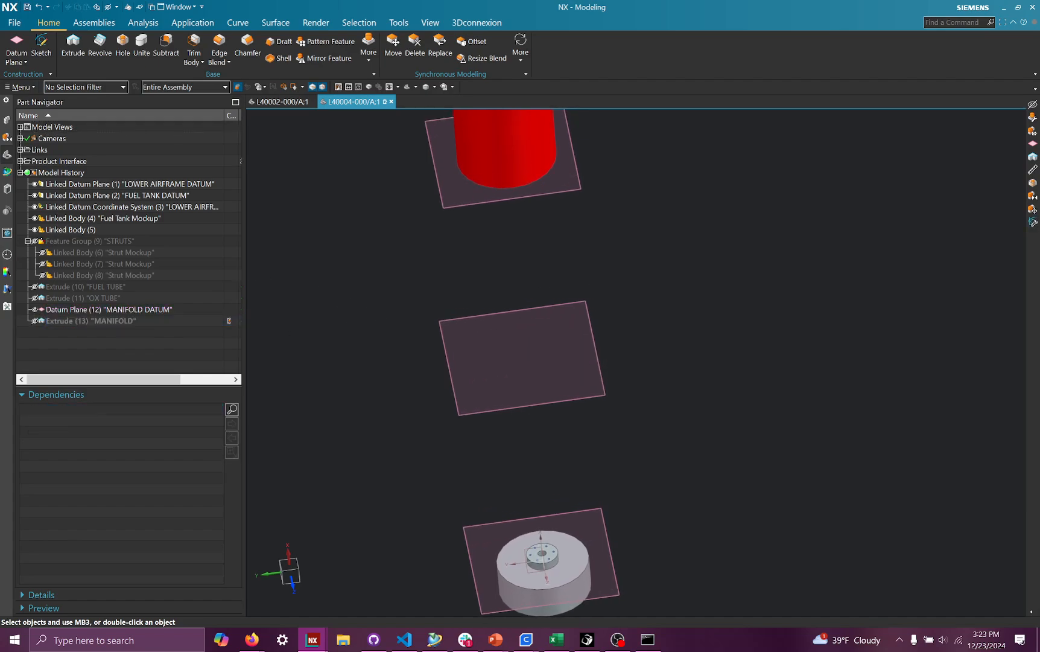
{"action": "left_click", "coordinate": [34, 309]}
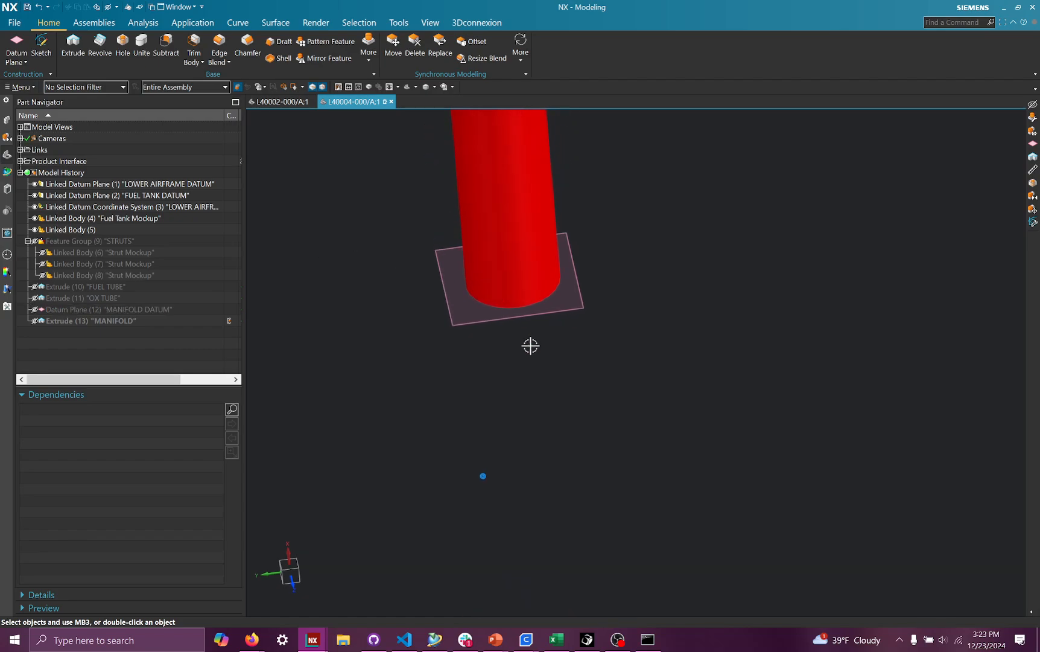
- Hide the fuel tank mockup and the FUEL TANK DATUM plane
{"action": "right_click", "coordinate": [493, 281]}
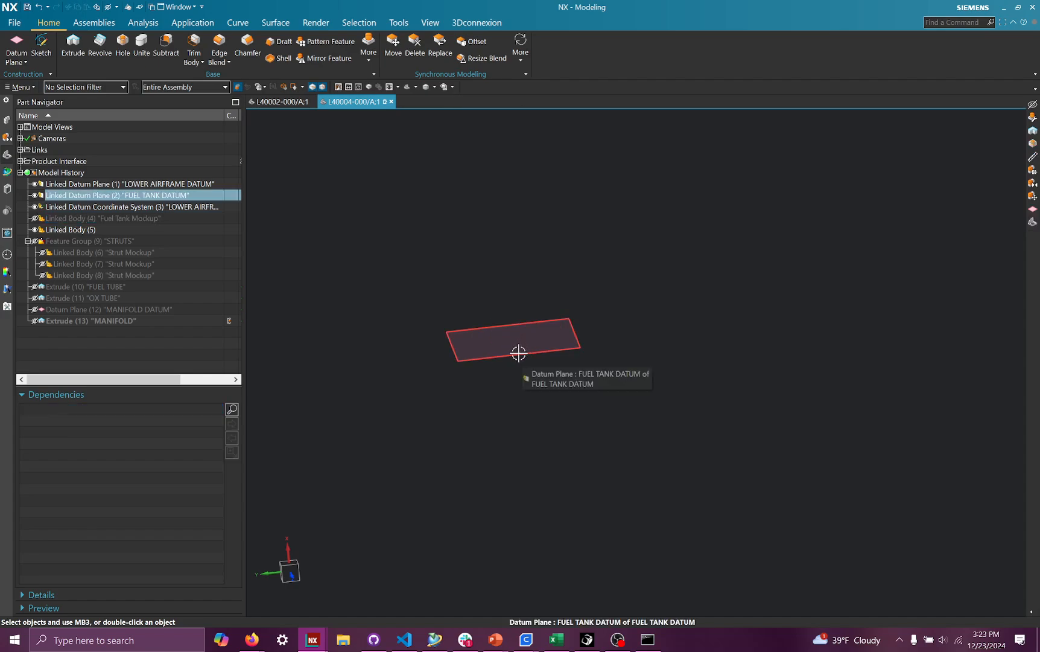
{"action": "left_click", "coordinate": [34, 194]}
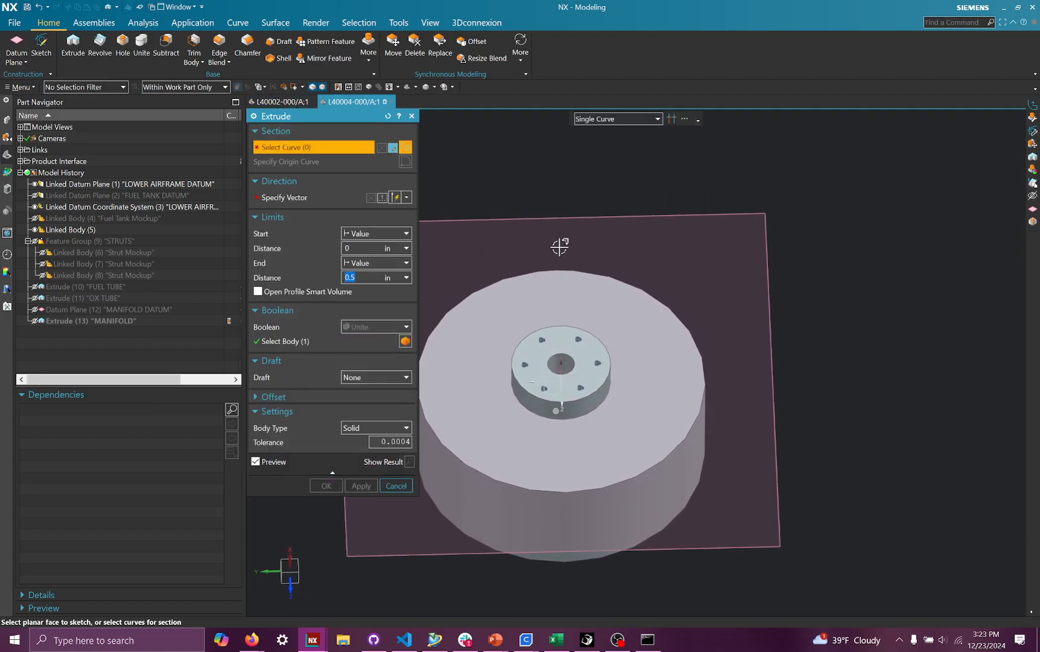
- Within an Extrude, create a new sketch on the top face of the injector's raised boss
{"action": "scroll", "coordinate": [667, 381], "scroll_direction": "up", "scroll_amount": 4}
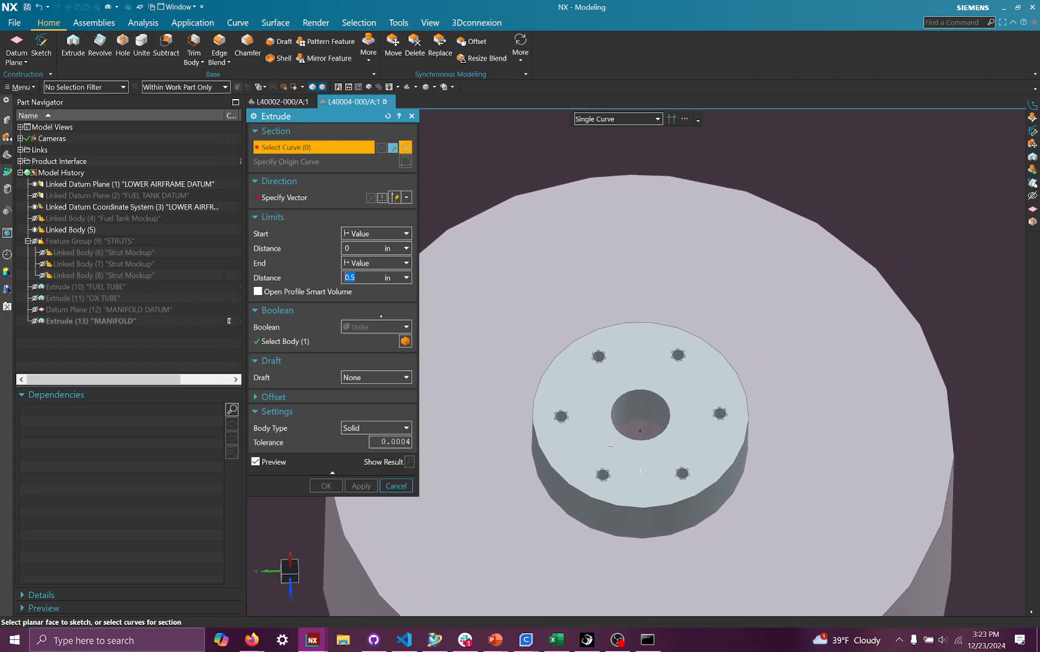
{"action": "left_click", "coordinate": [393, 148]}
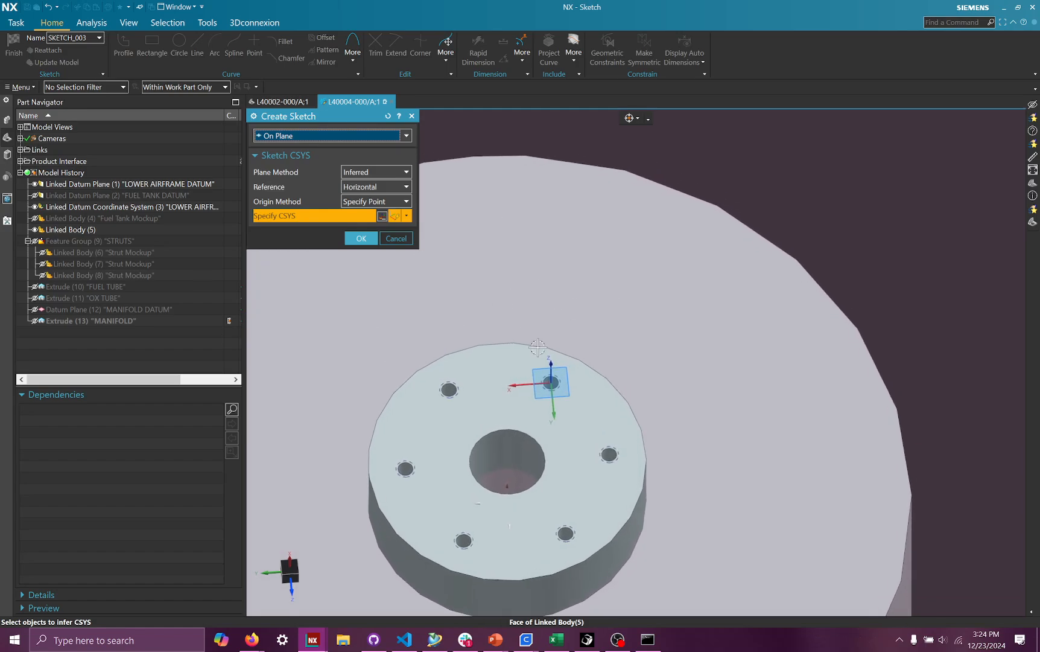
{"action": "left_click", "coordinate": [512, 418]}
{"action": "left_click", "coordinate": [360, 238]}
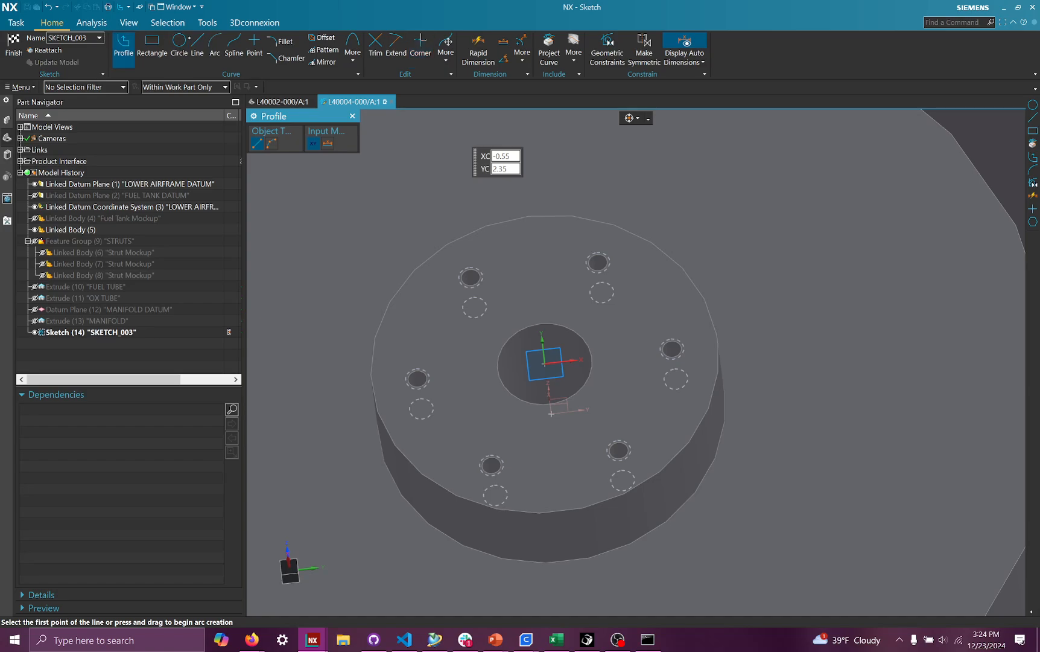
- Sketch a circle centered at the sketch origin, about 2.89 in in diameter
{"action": "key", "text": "r"}
{"action": "left_click", "coordinate": [179, 43]}
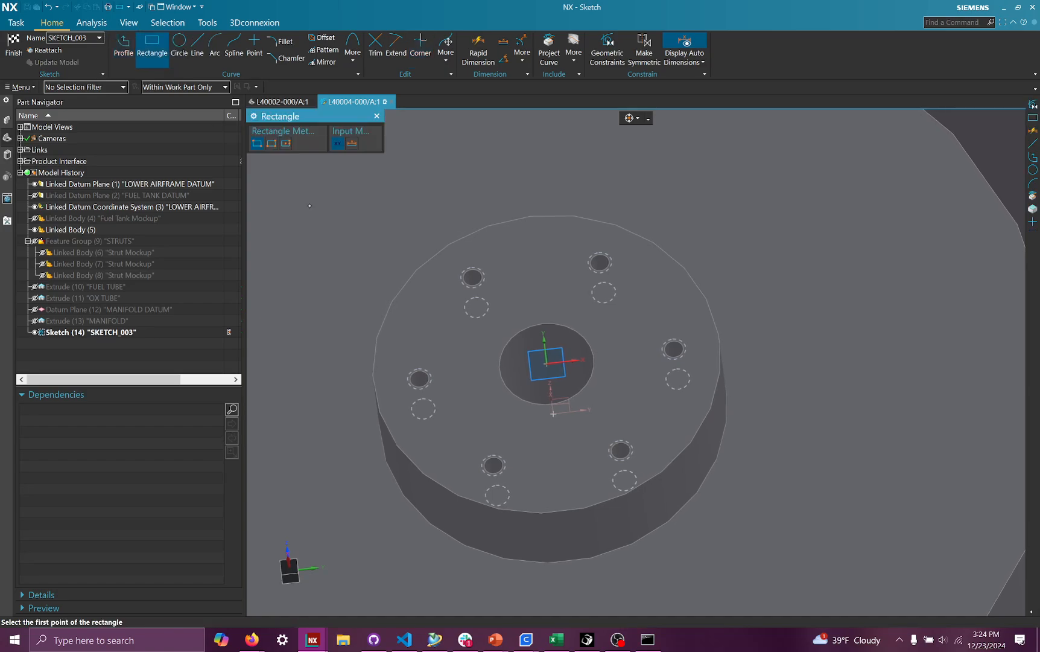
{"action": "left_click", "coordinate": [548, 364]}
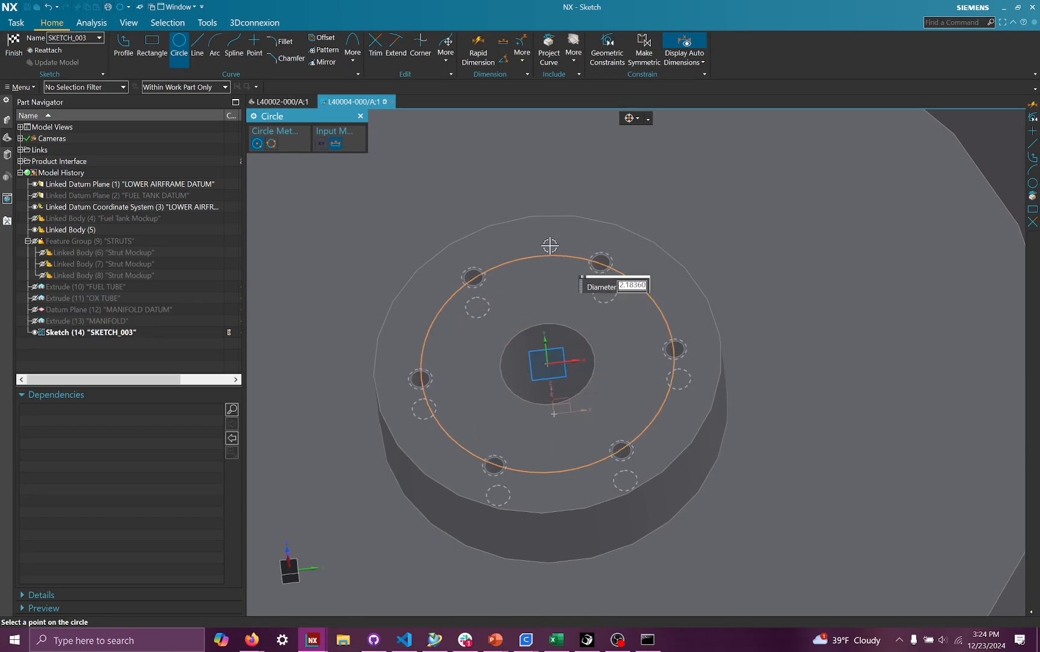
{"action": "left_click", "coordinate": [551, 216]}
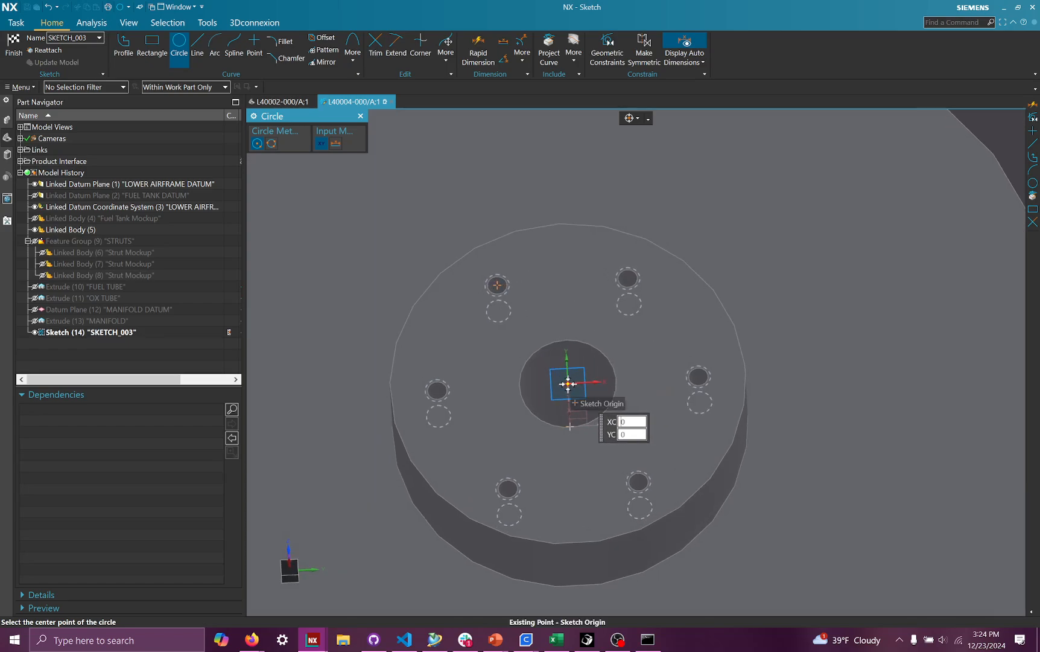
{"action": "left_click", "coordinate": [567, 383]}
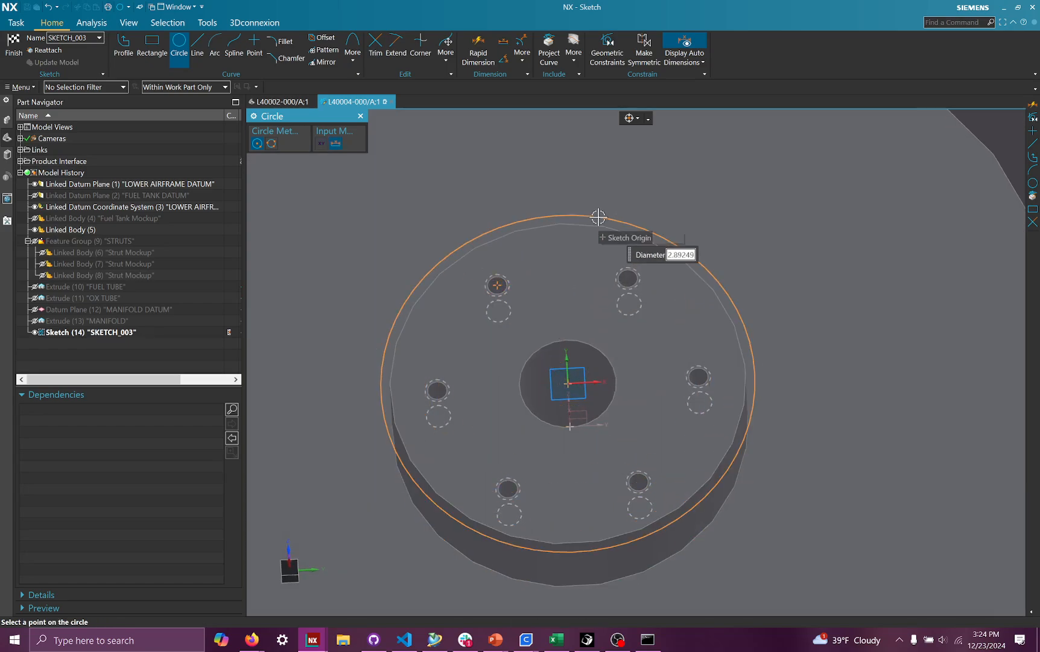
{"action": "left_click", "coordinate": [600, 217]}
{"action": "key", "text": "Escape"}
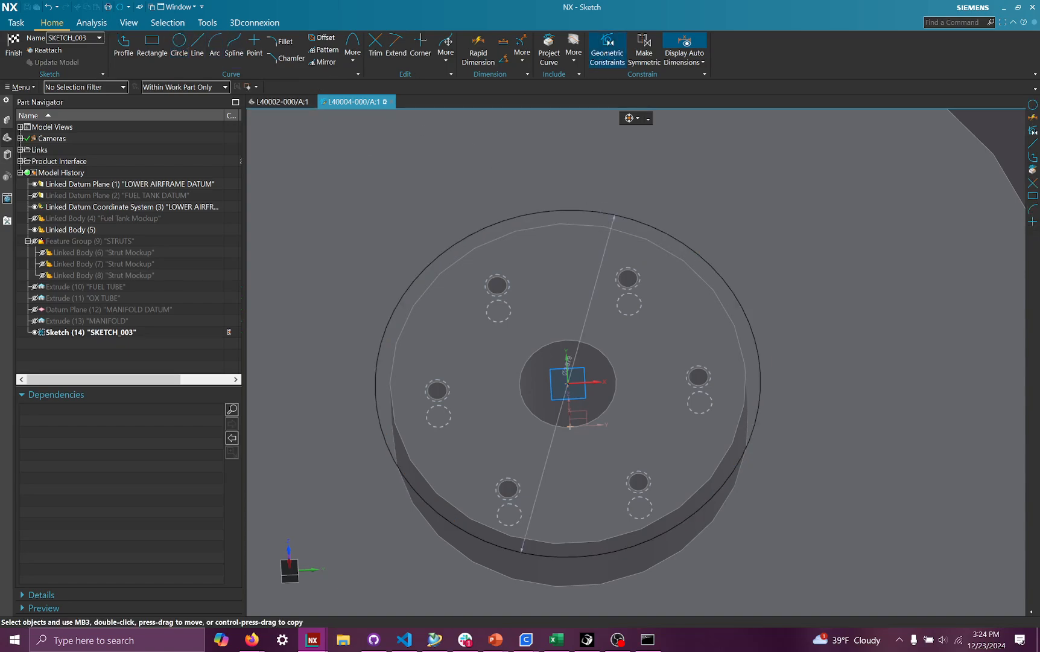
- Apply an Equal Radius constraint between the sketched circle and the boss's outer edge
{"action": "left_click", "coordinate": [607, 45]}
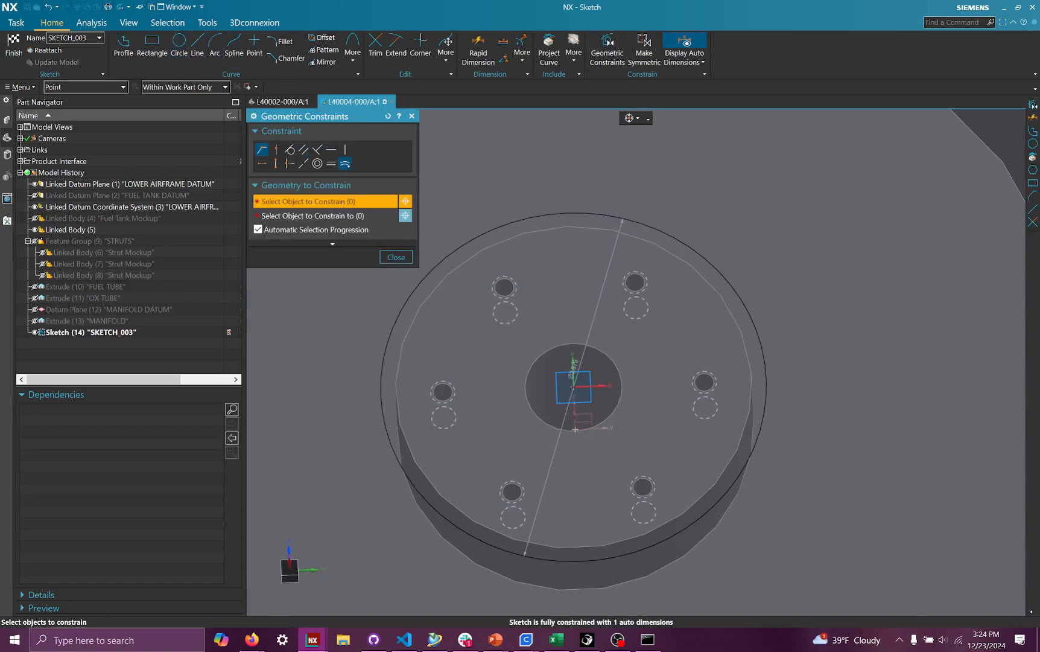
{"action": "left_click", "coordinate": [511, 225]}
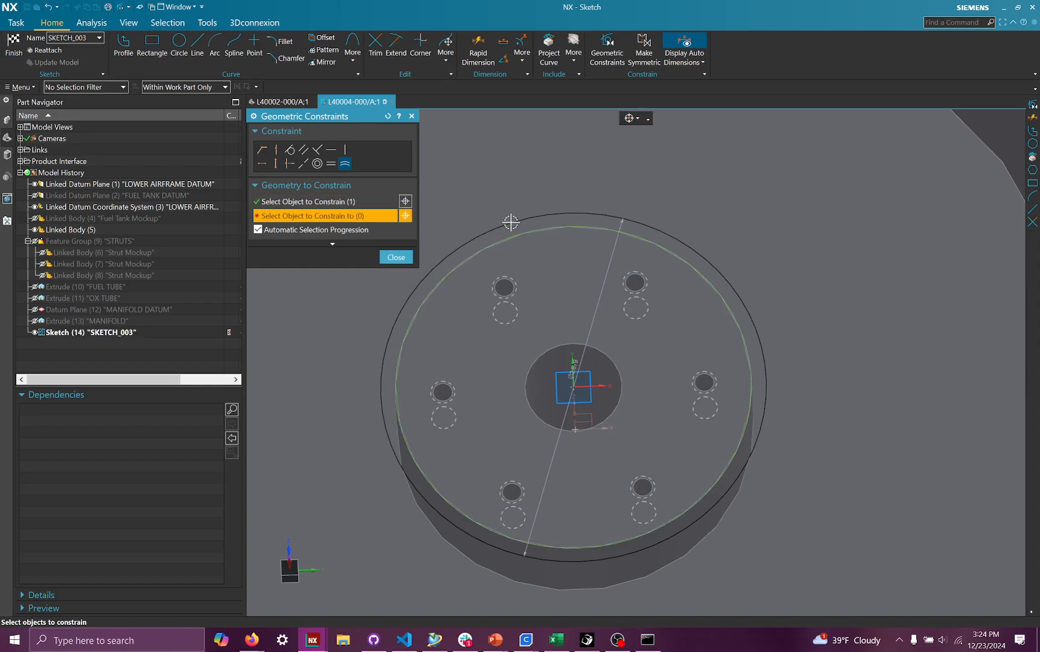
{"action": "left_click", "coordinate": [518, 220]}
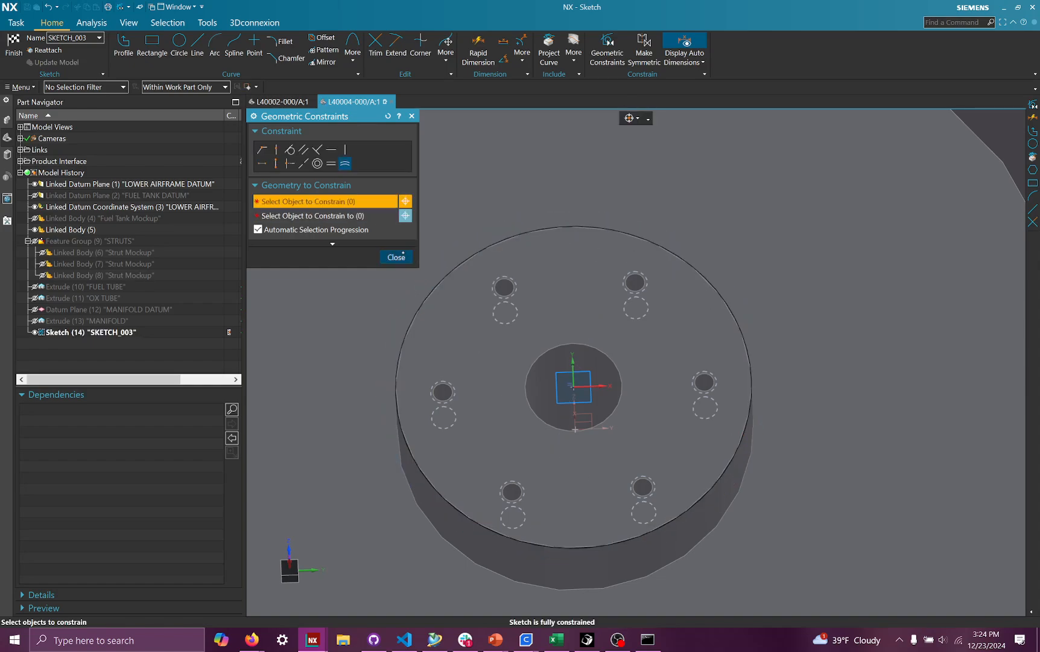
{"action": "left_click", "coordinate": [396, 258]}
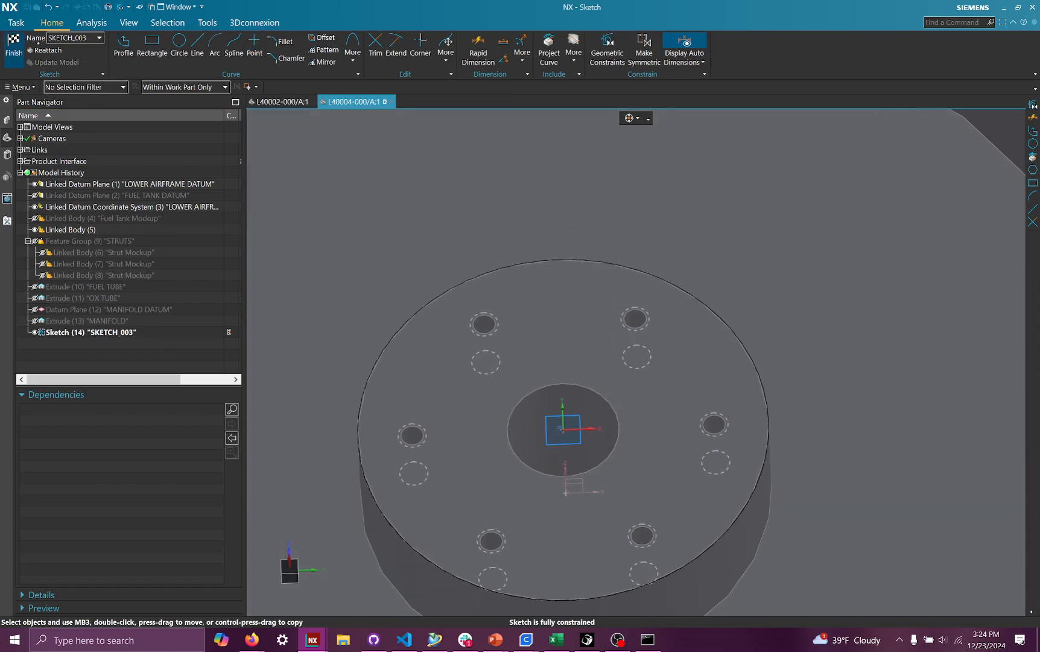
- Sketch a second, smaller circle centered at the sketch origin
{"action": "left_click", "coordinate": [183, 47]}
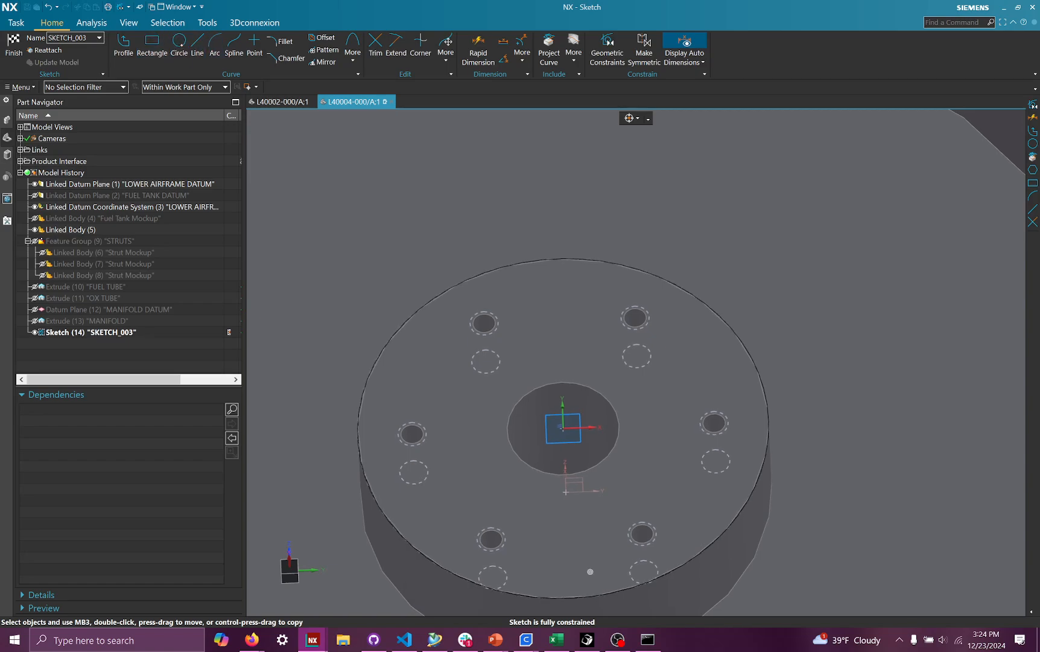
{"action": "left_click", "coordinate": [565, 428]}
{"action": "left_click", "coordinate": [566, 389]}
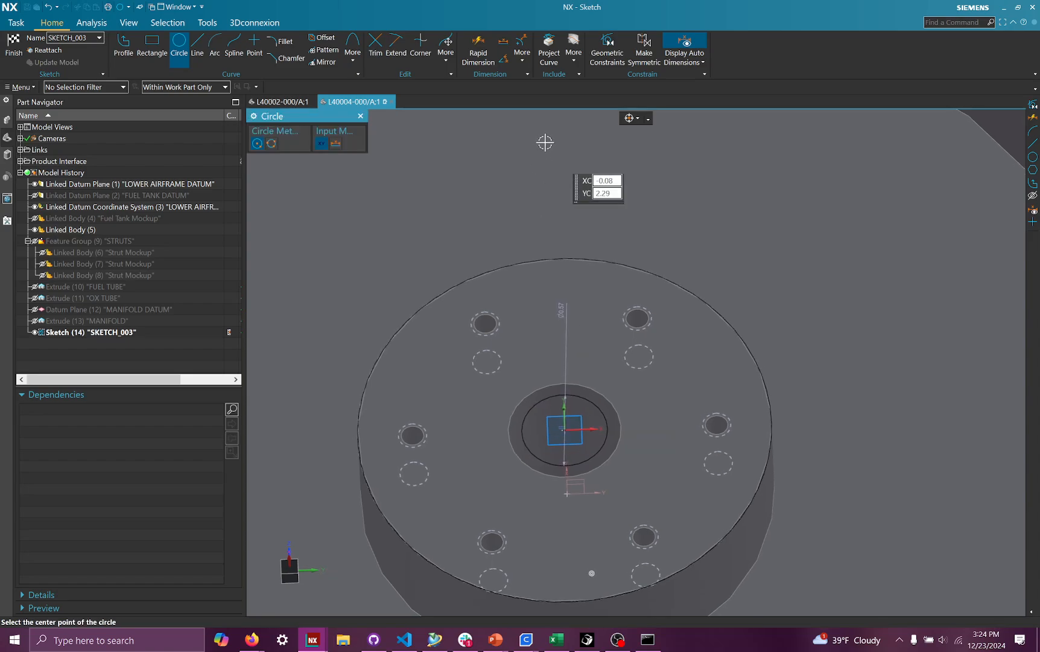
- Try to apply an Equal Radius constraint starting from the outer sketched circle
{"action": "left_click", "coordinate": [608, 50]}
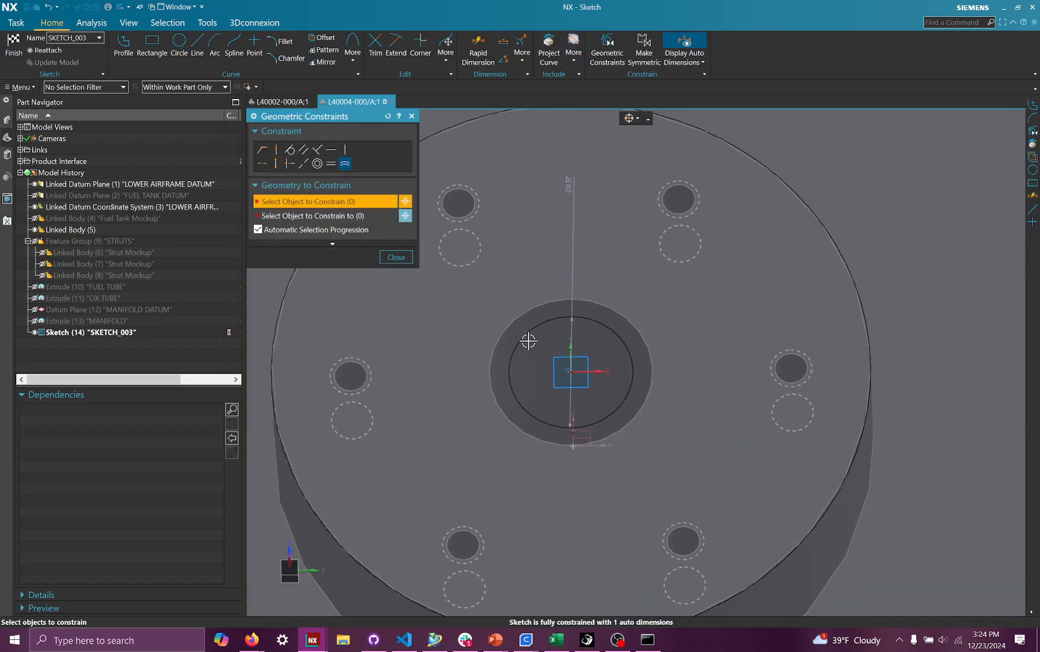
{"action": "left_click", "coordinate": [514, 319]}
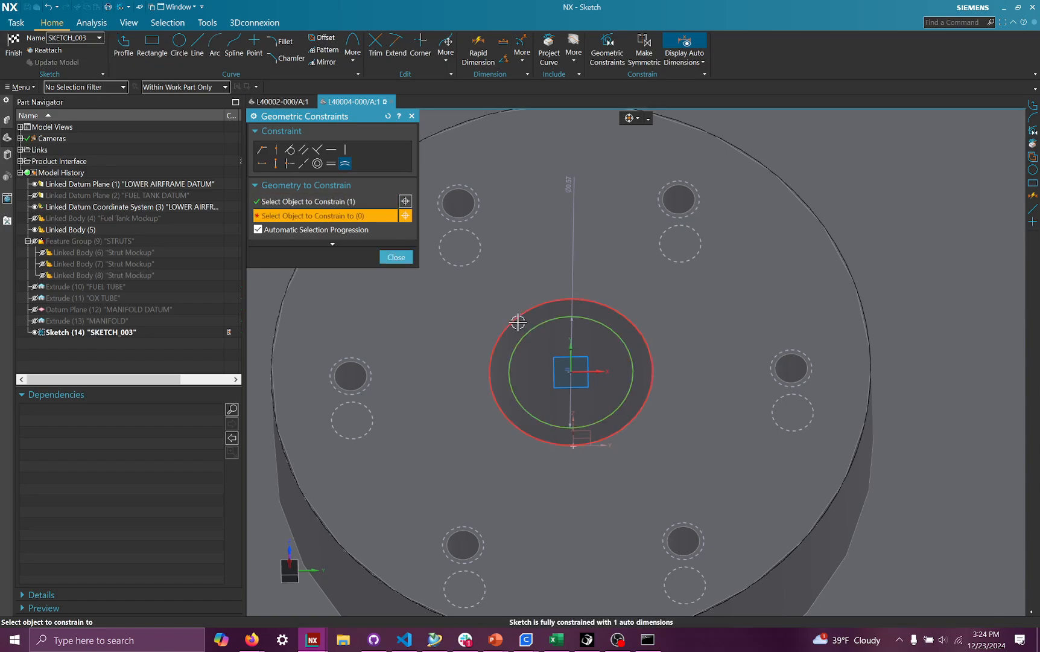
{"action": "left_click", "coordinate": [390, 258]}
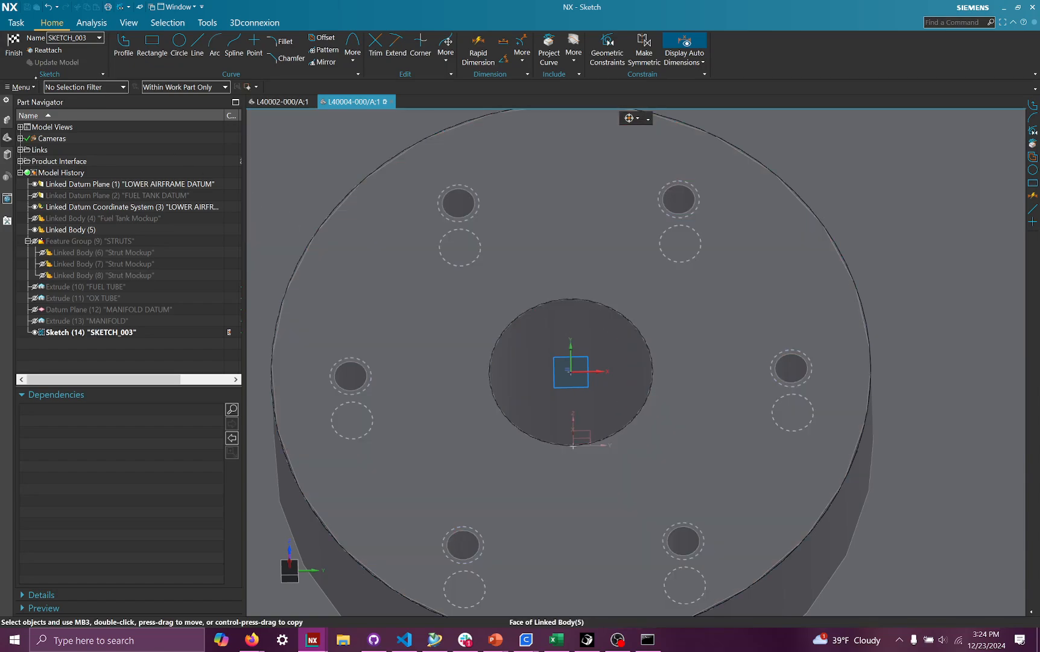
- Finish the sketch and set the extrusion's Boolean to None
{"action": "key", "text": "ctrl+q"}
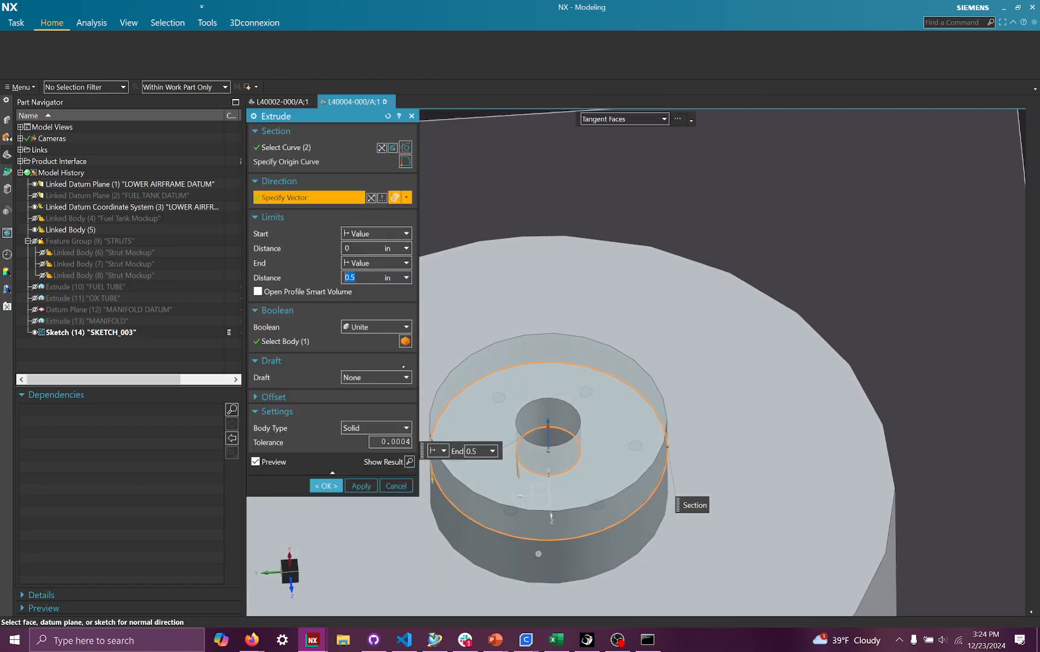
{"action": "left_click", "coordinate": [362, 326]}
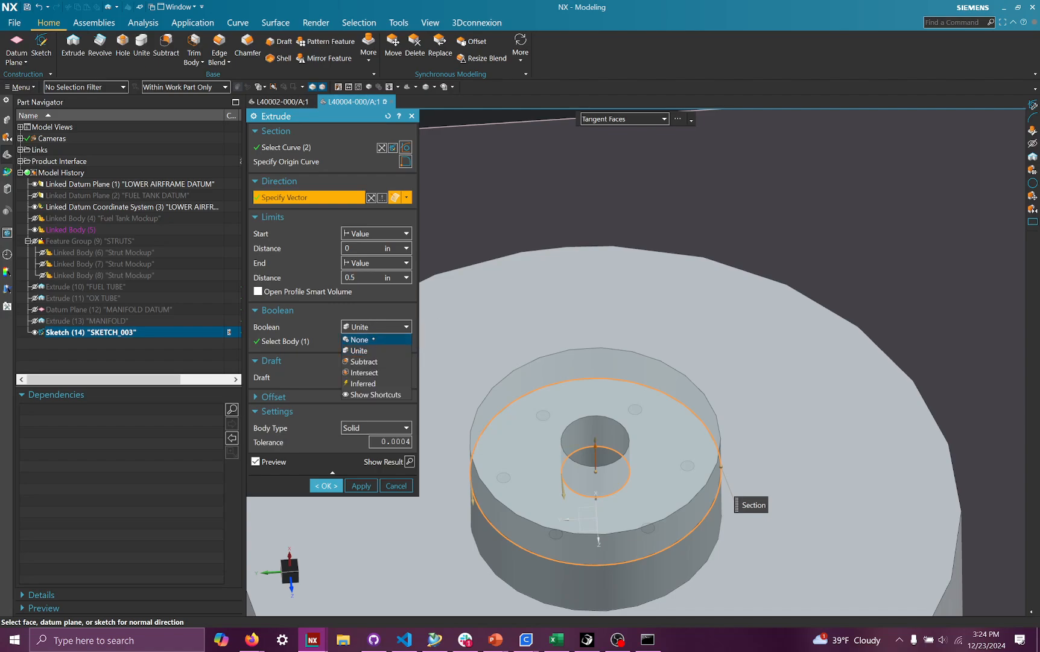
{"action": "left_click", "coordinate": [362, 339]}
{"action": "scroll", "coordinate": [572, 441], "scroll_direction": "down", "scroll_amount": 4}
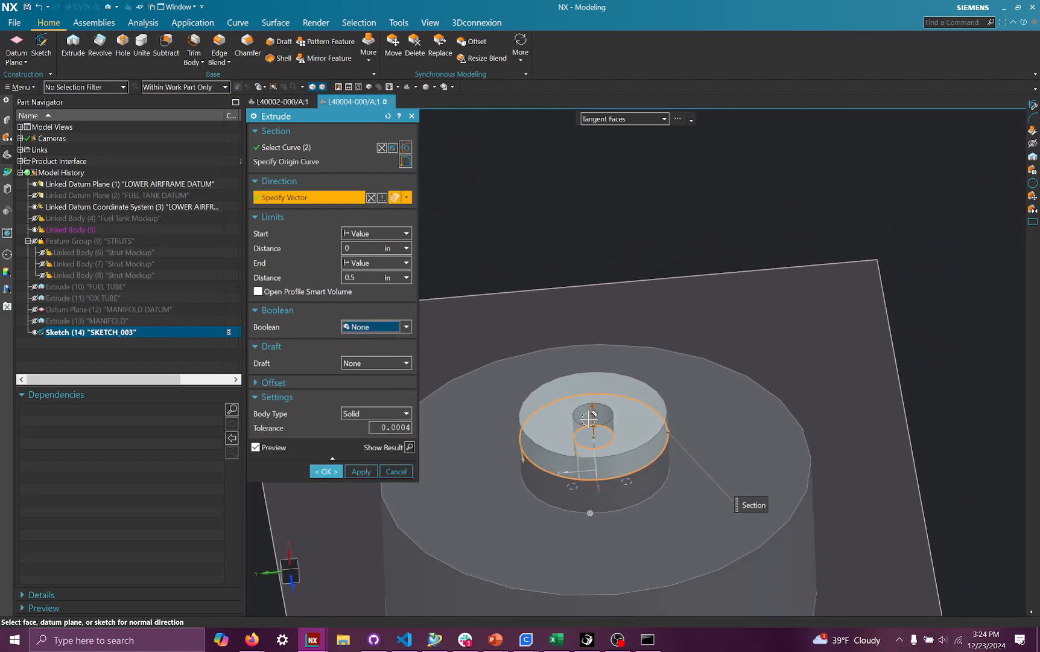
{"action": "scroll", "coordinate": [575, 458], "scroll_direction": "up", "scroll_amount": 2}
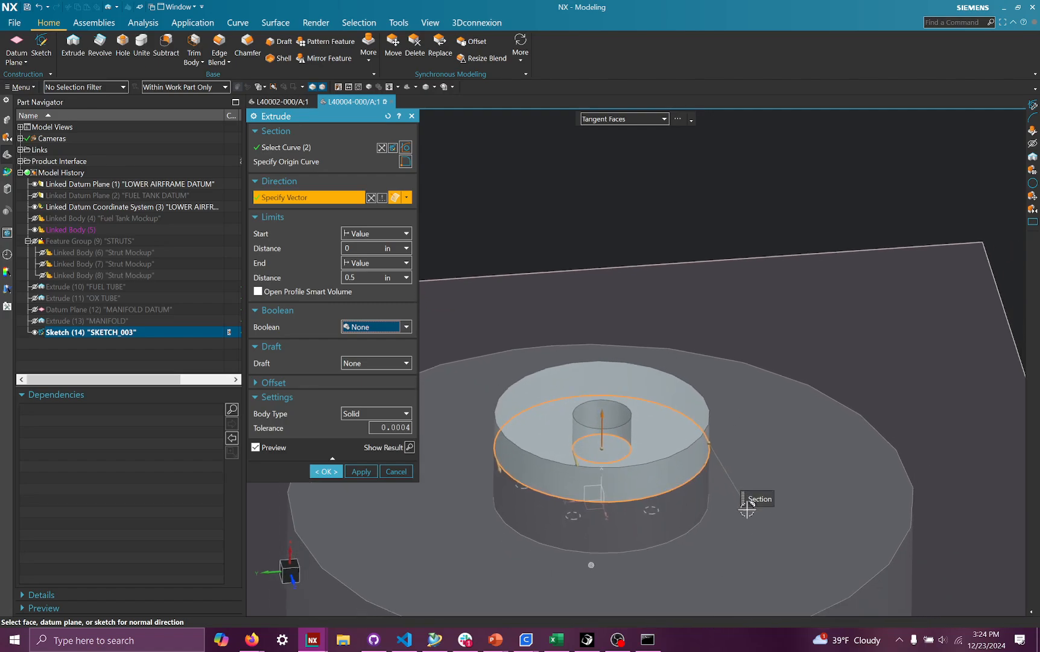
{"action": "scroll", "coordinate": [687, 418], "scroll_direction": "down", "scroll_amount": 2}
{"action": "scroll", "coordinate": [627, 457], "scroll_direction": "up", "scroll_amount": 2}
{"action": "scroll", "coordinate": [450, 374], "scroll_direction": "up", "scroll_amount": 1}
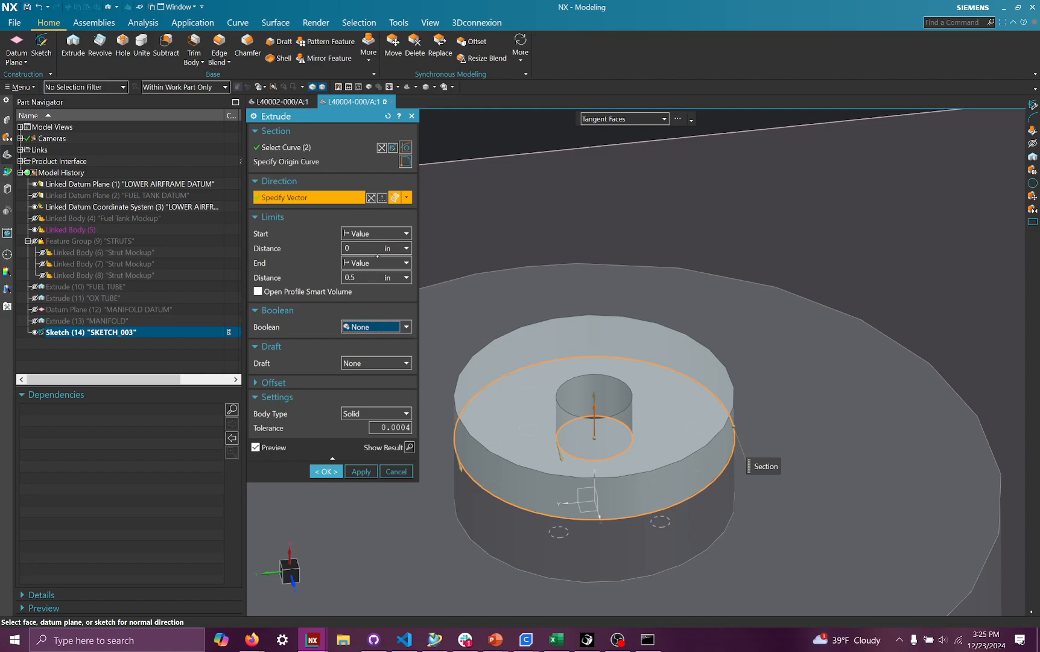
- Set the extrusion's end distance to 3 in and complete the extrude
{"action": "left_click", "coordinate": [361, 277]}
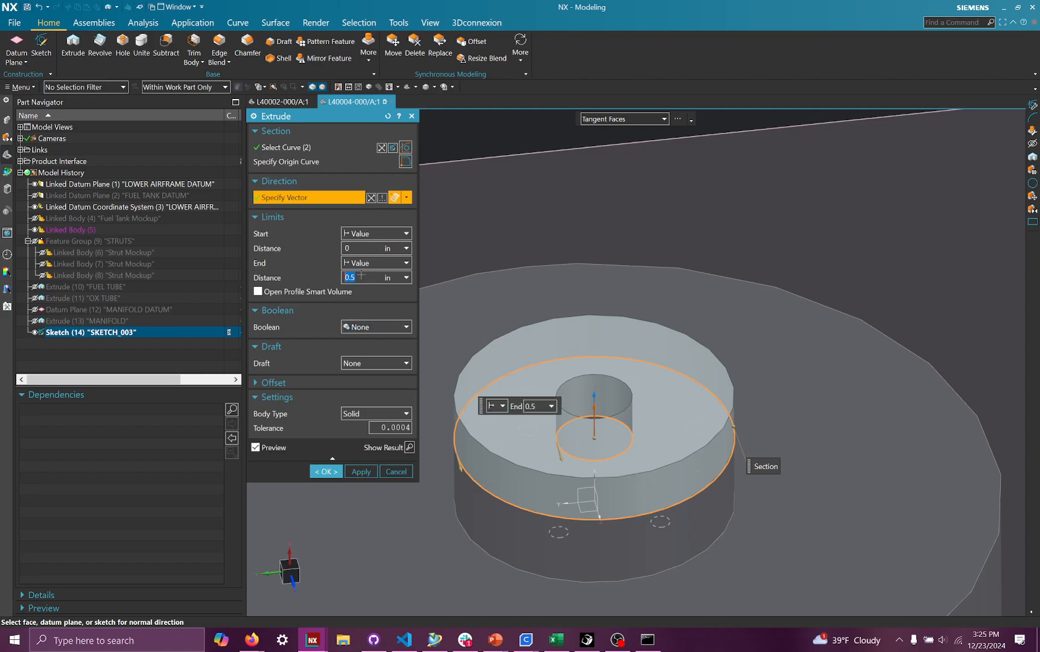
{"action": "type", "text": "2"}
{"action": "key", "text": "Return"}
{"action": "key", "text": "Return"}
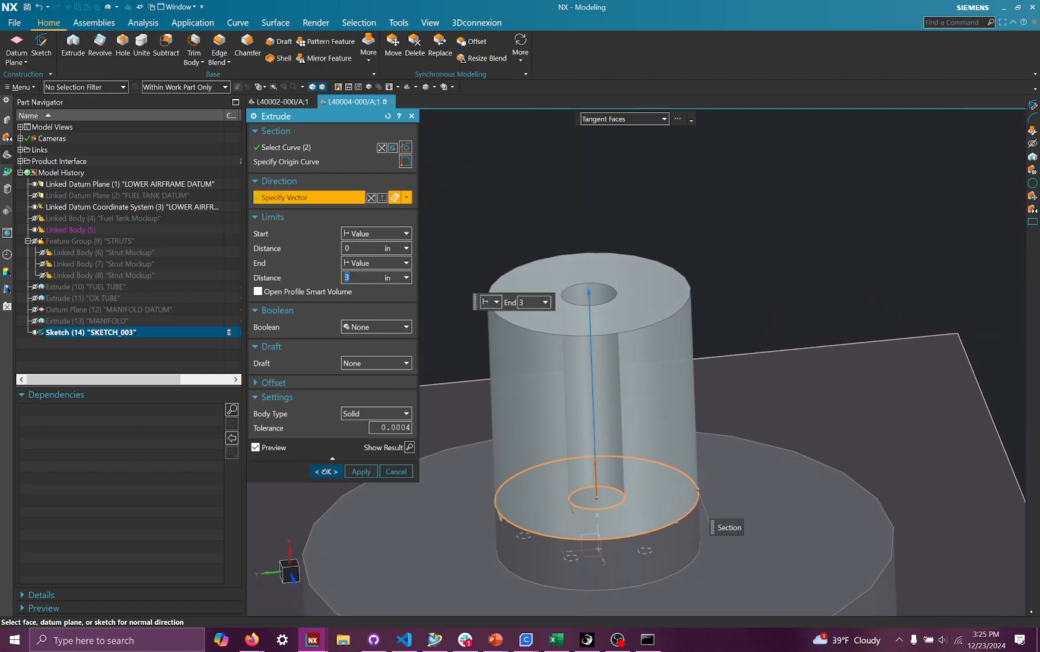
{"action": "left_click", "coordinate": [326, 470]}
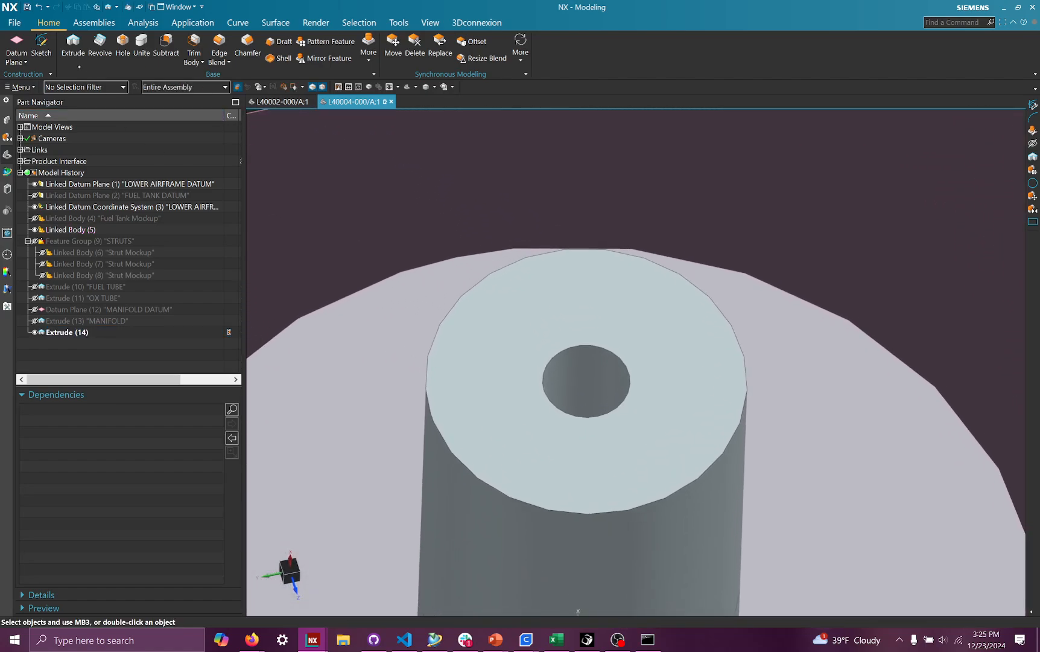
- Edit the tube extrude and change its end distance to 2 in
{"action": "key", "text": "x"}
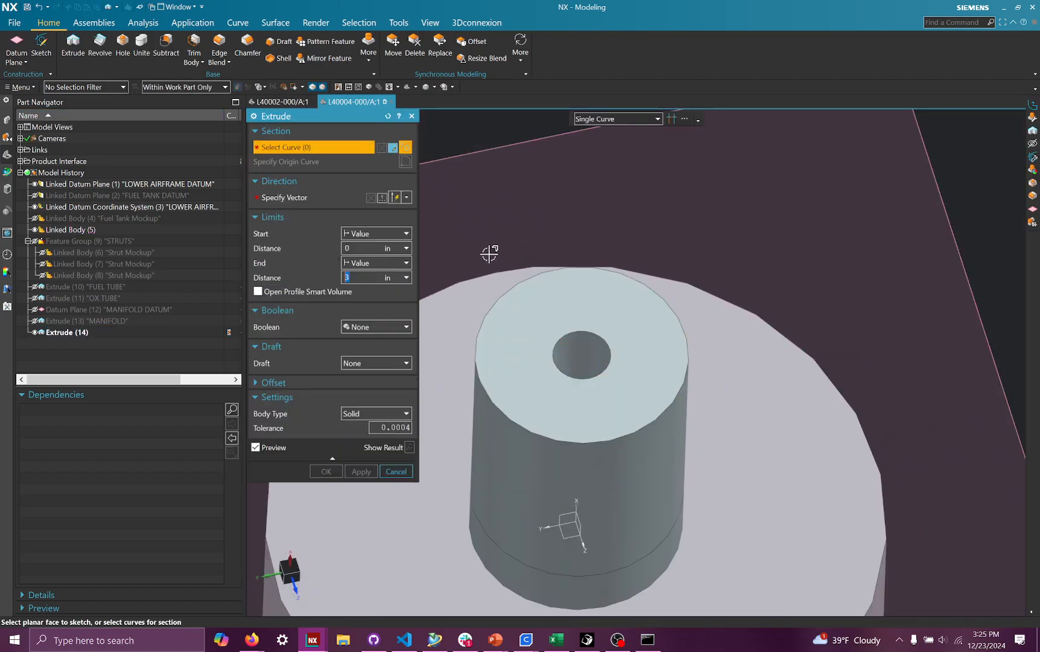
{"action": "key", "text": "Escape"}
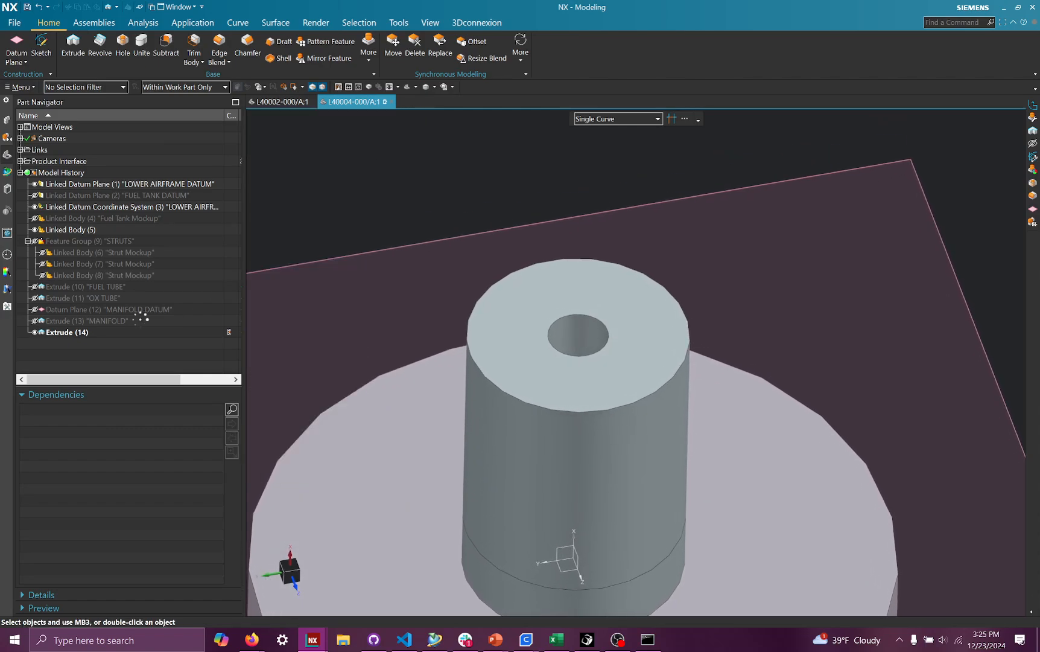
{"action": "left_click", "coordinate": [129, 332]}
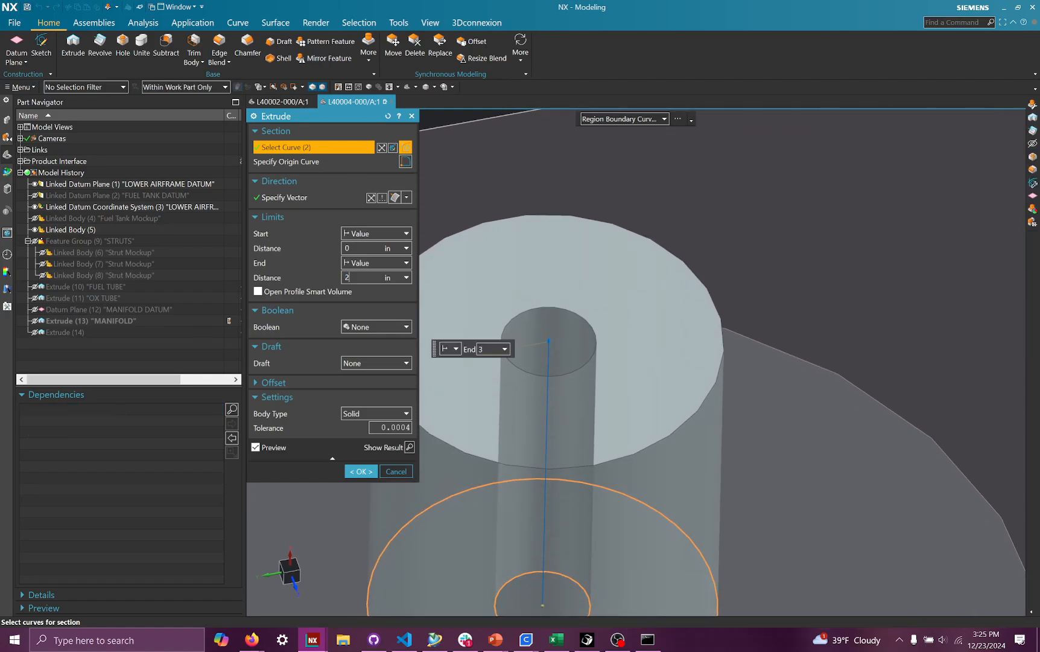
{"action": "key", "text": "Return"}
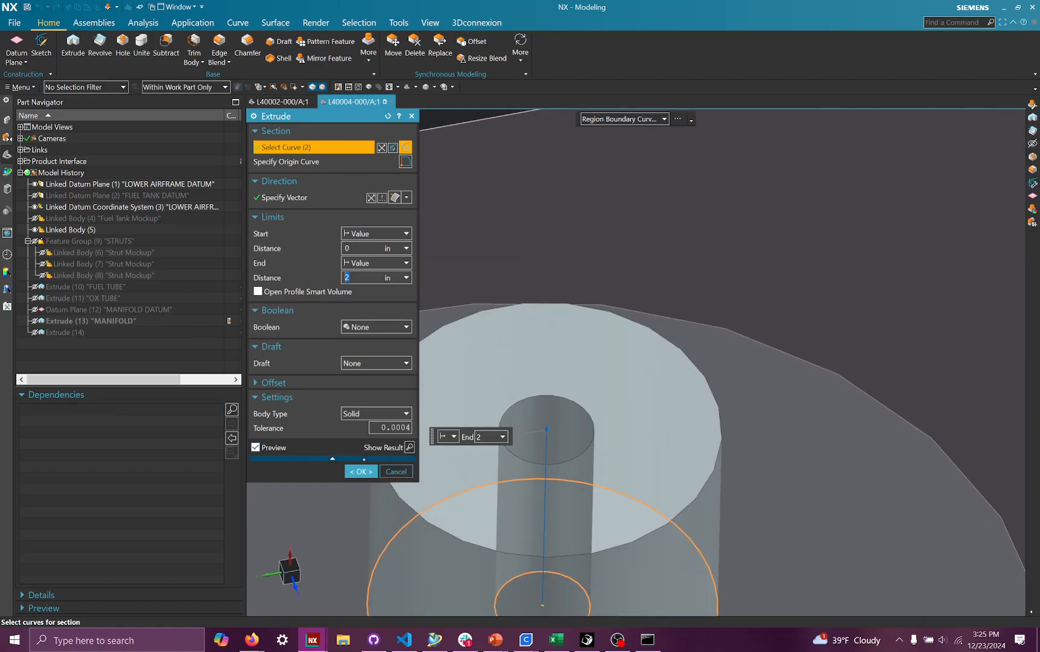
{"action": "left_click", "coordinate": [361, 471]}
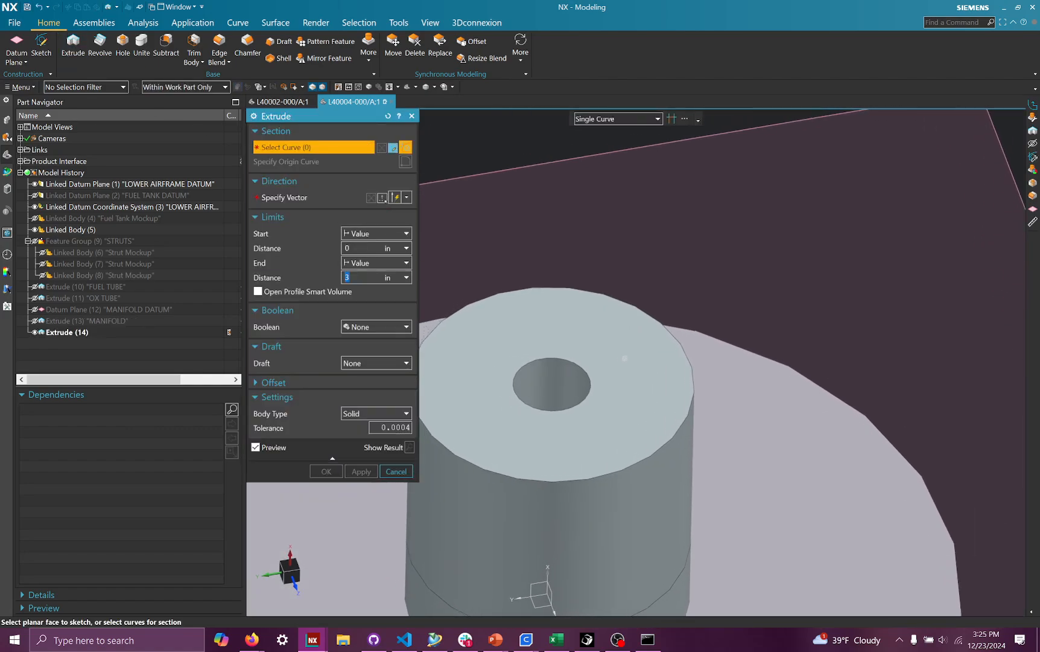
- Start a new Extrude with a sketch on the tube's top face
{"action": "left_click", "coordinate": [507, 228]}
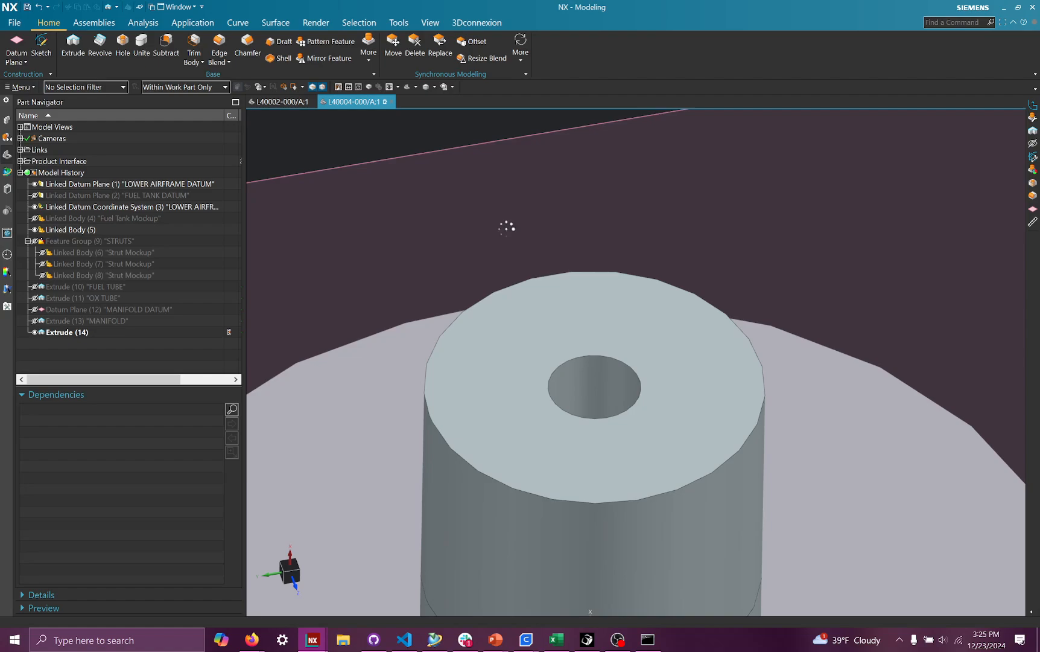
{"action": "left_click", "coordinate": [566, 287]}
{"action": "left_click", "coordinate": [361, 238]}
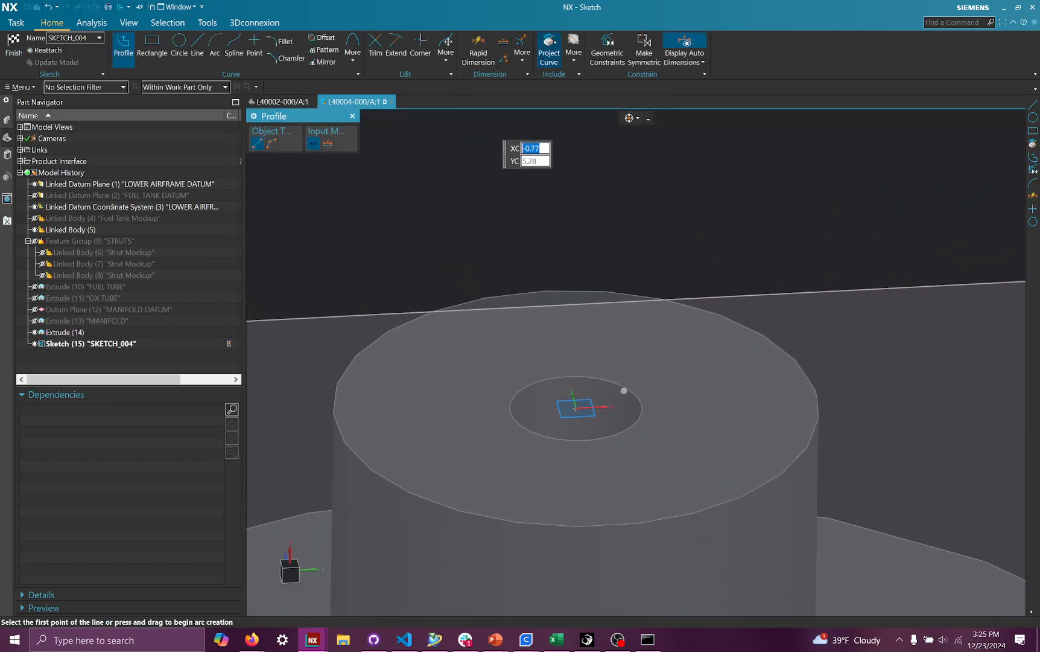
- Project the tube's outer top edge into the sketch and finish the sketch
{"action": "key", "text": "p"}
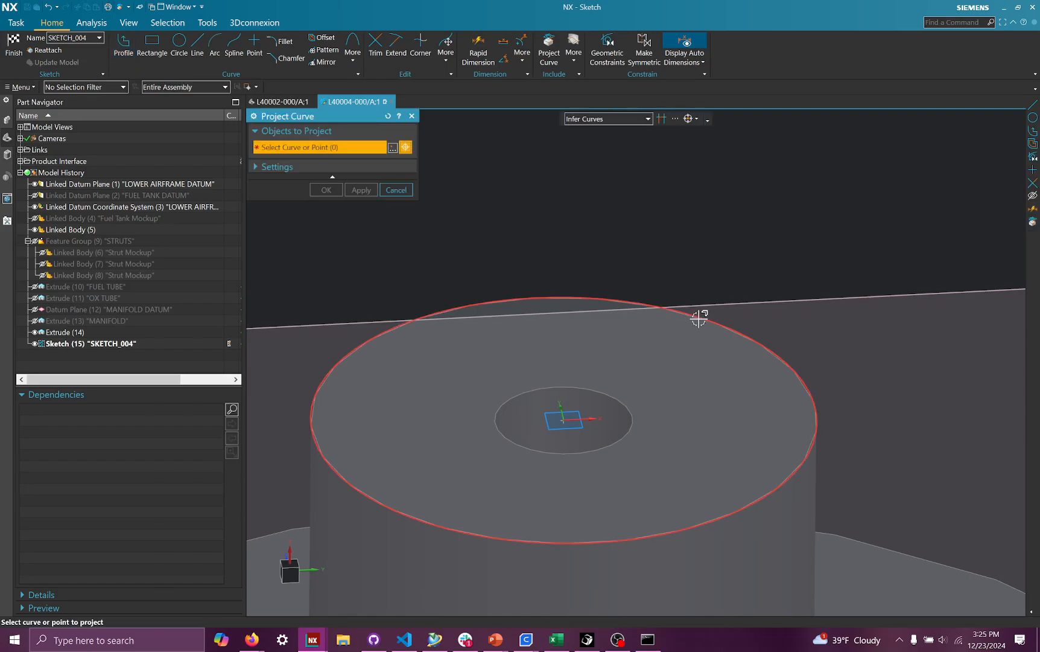
{"action": "left_click", "coordinate": [691, 315]}
{"action": "left_click", "coordinate": [326, 189]}
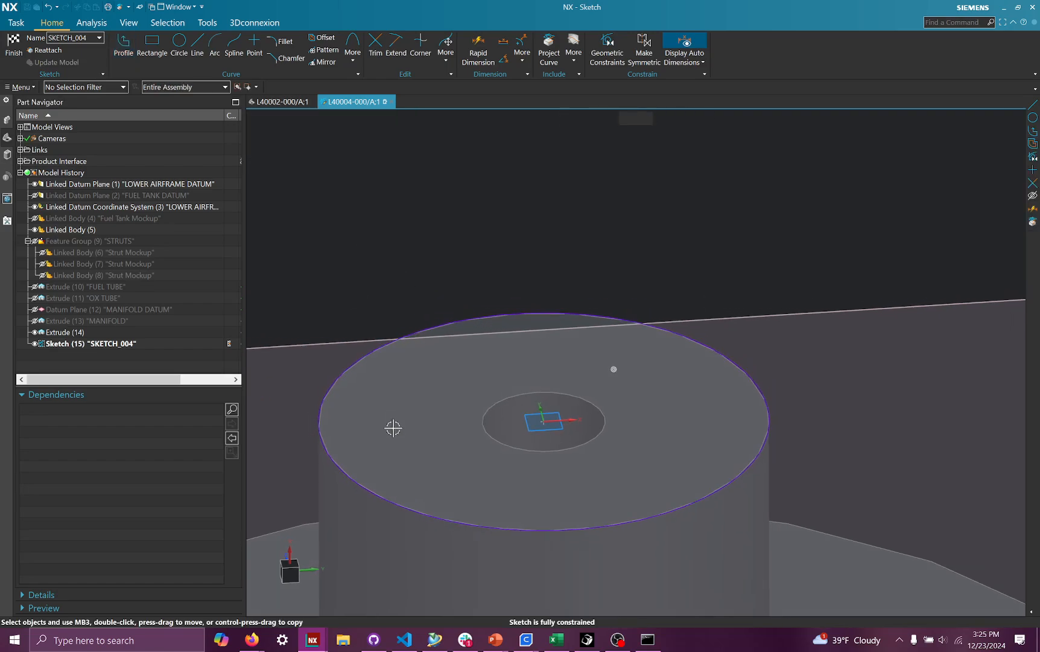
{"action": "left_click", "coordinate": [15, 46]}
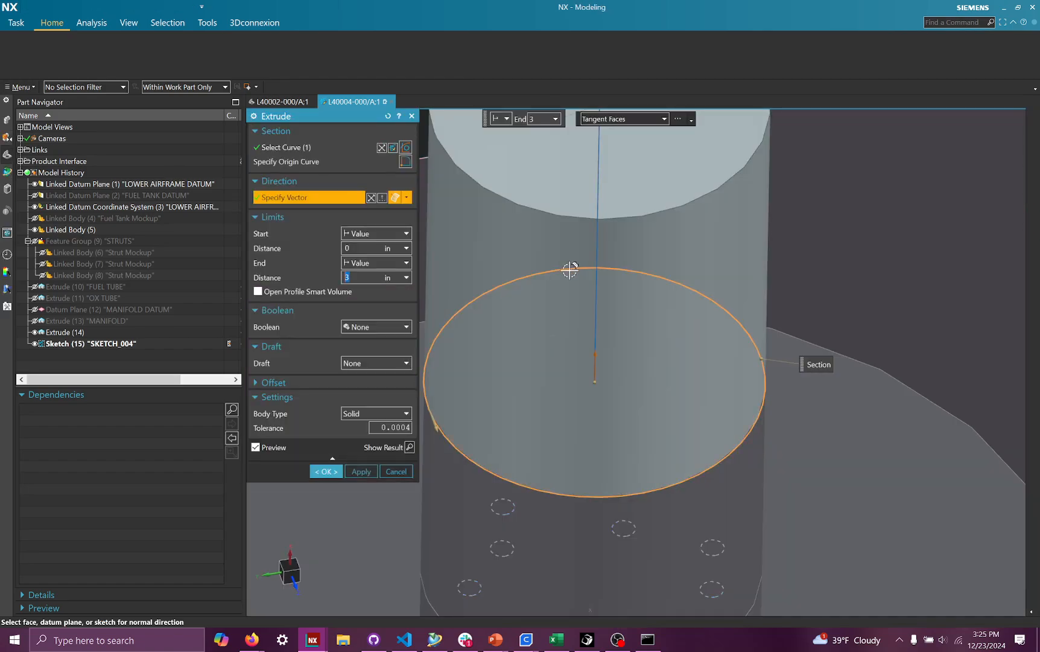
- Extrude the projected circle 1 in, uniting it with the tube body
{"action": "left_click", "coordinate": [380, 329]}
{"action": "left_click", "coordinate": [377, 349]}
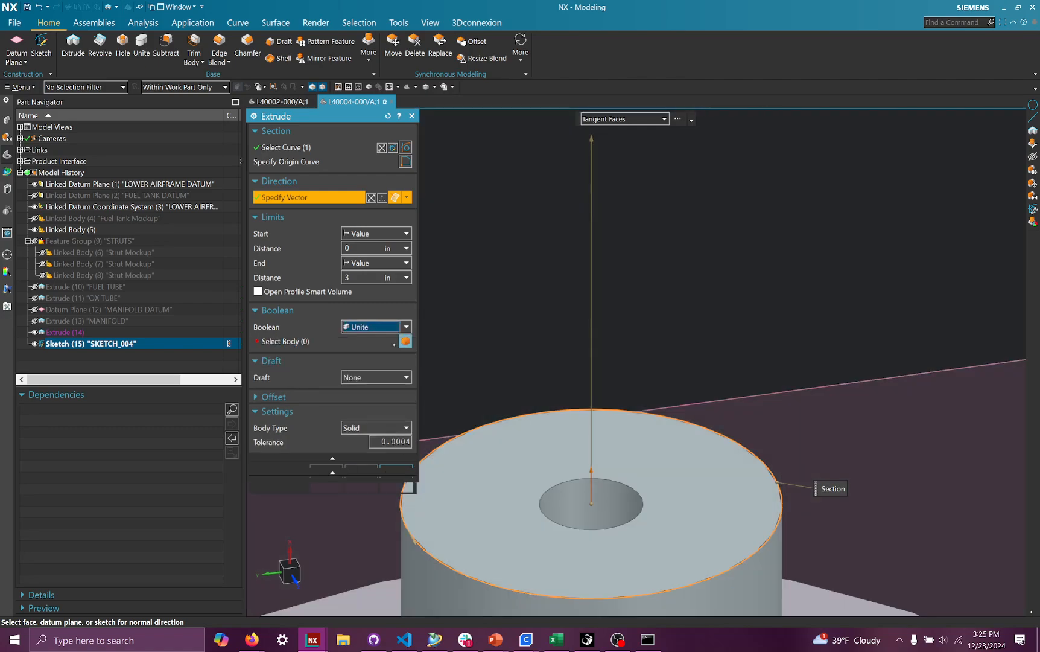
{"action": "left_click", "coordinate": [526, 481]}
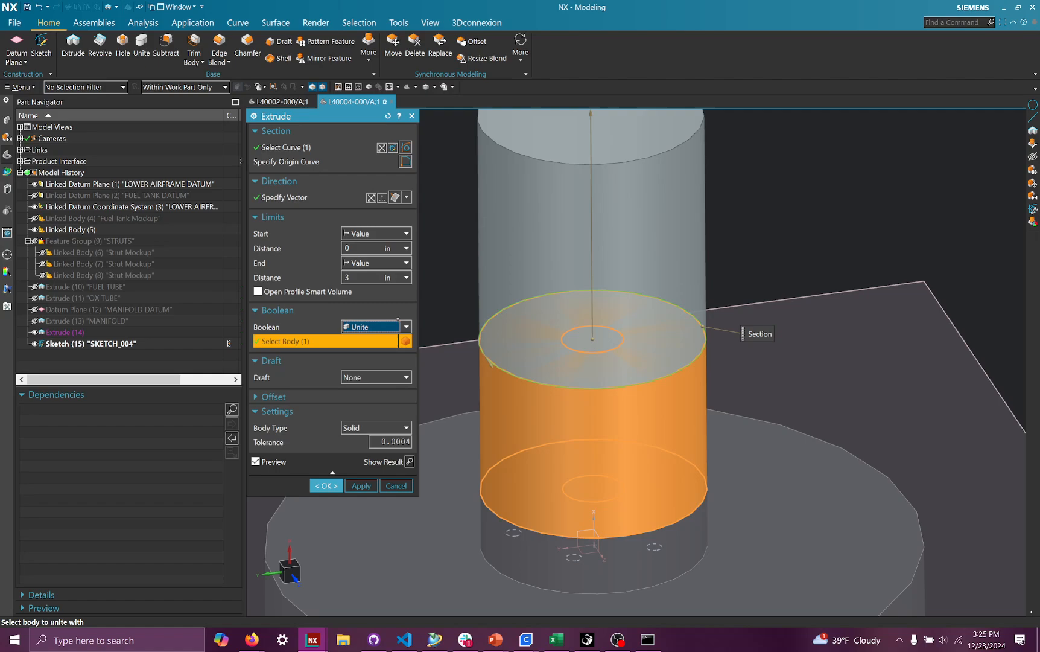
{"action": "left_click_drag", "start_coordinate": [372, 278], "coordinate": [283, 288]}
{"action": "type", "text": "1"}
{"action": "key", "text": "Return"}
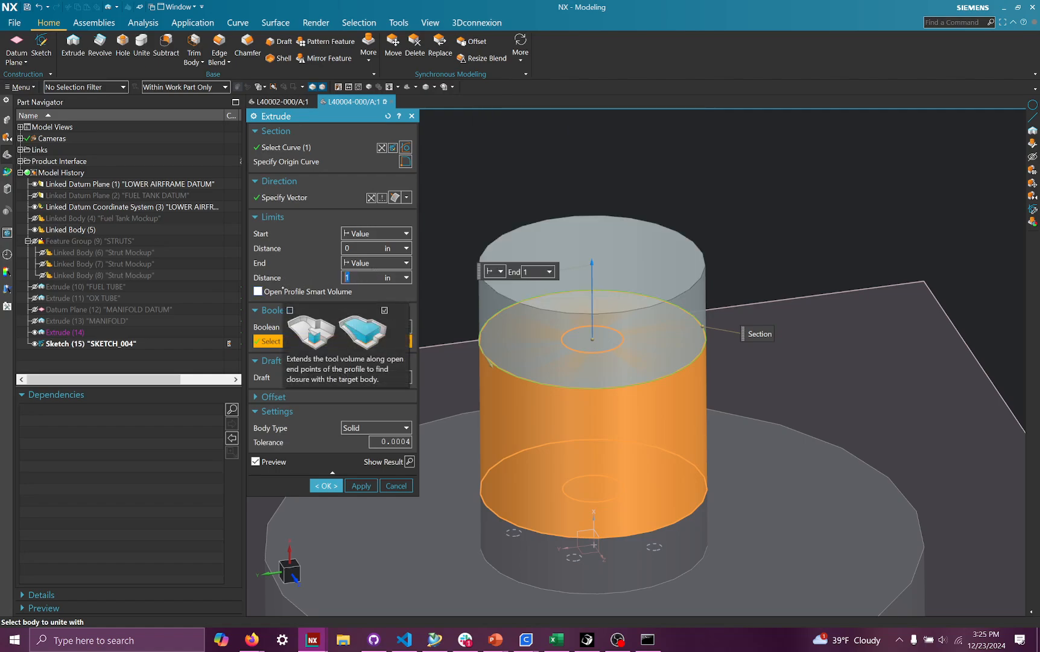
{"action": "left_click", "coordinate": [326, 485]}
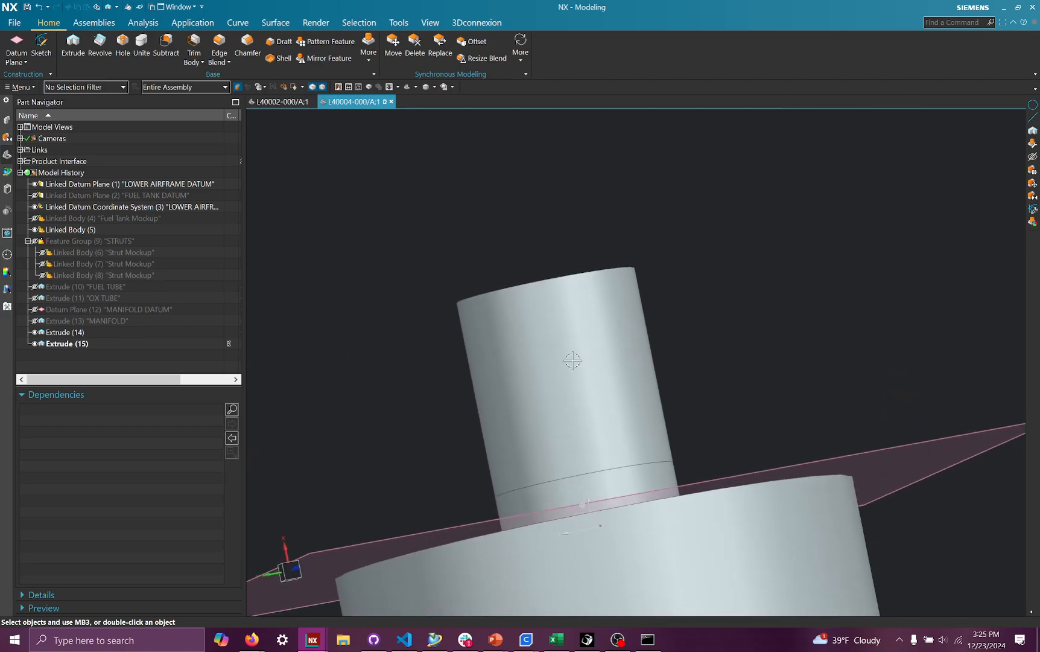
- Group the two new extrude features into a feature group named Torch Igniter
{"action": "right_click", "coordinate": [569, 365]}
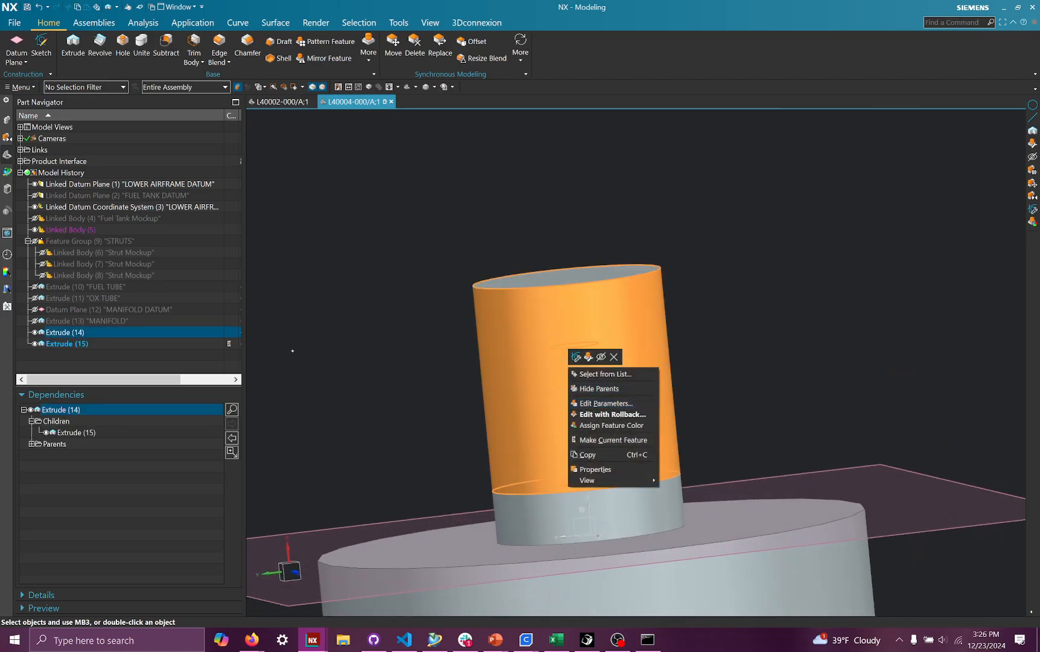
{"action": "left_click", "coordinate": [360, 344]}
{"action": "left_click", "coordinate": [134, 332]}
{"action": "left_click", "coordinate": [134, 342], "text": "ctrl"}
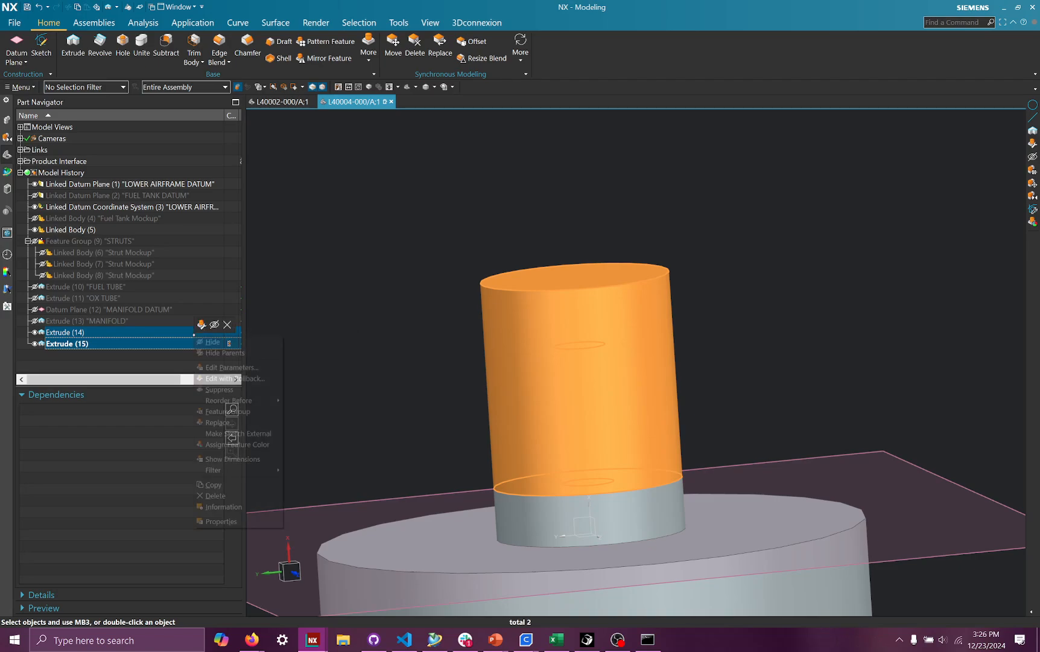
{"action": "right_click", "coordinate": [195, 334]}
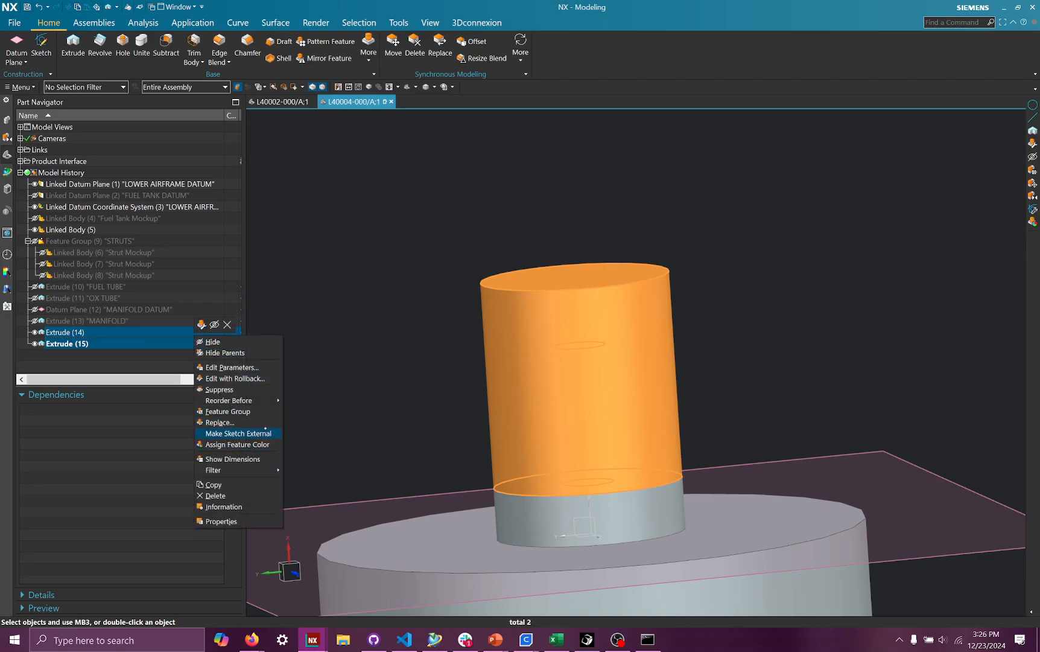
{"action": "left_click", "coordinate": [252, 409]}
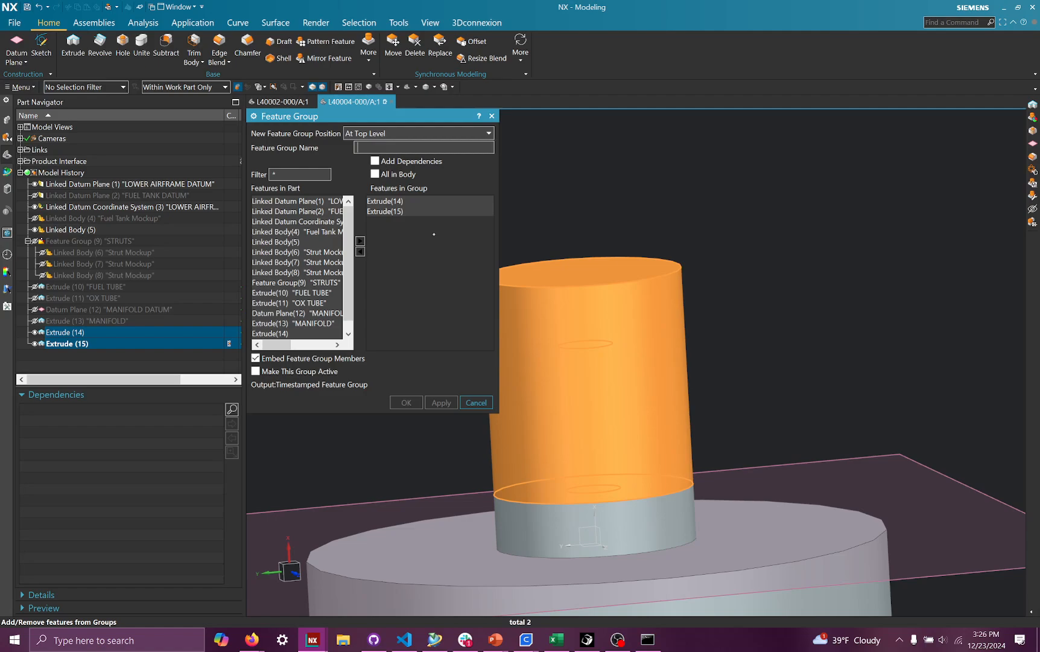
{"action": "type", "text": "Torch Igniter"}
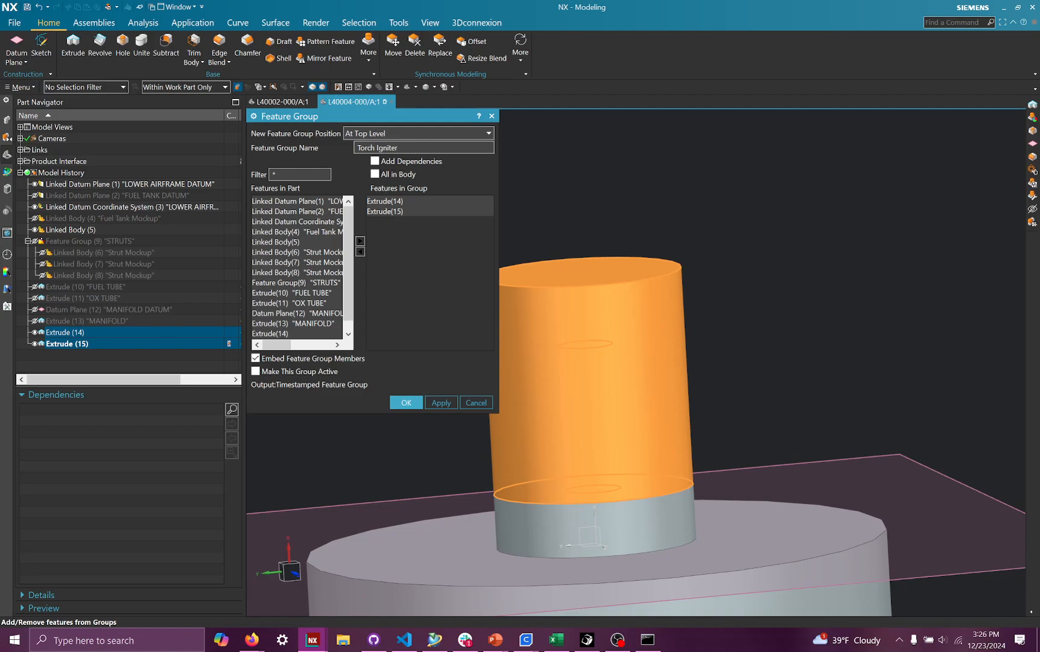
{"action": "left_click", "coordinate": [407, 403]}
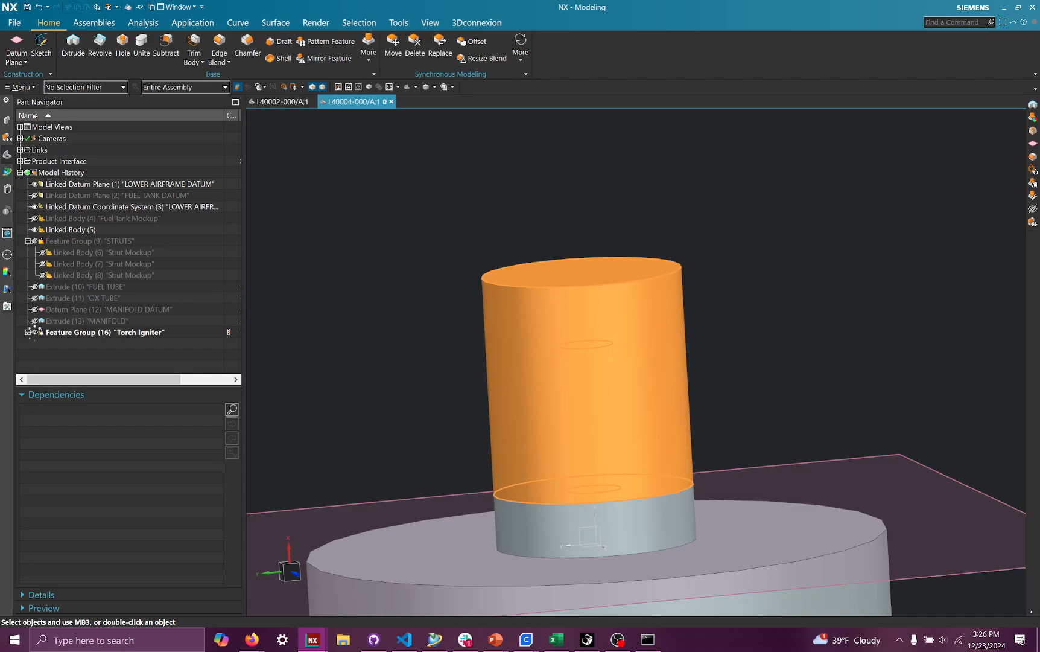
{"action": "left_click", "coordinate": [35, 332]}
{"action": "left_click", "coordinate": [34, 332]}
{"action": "left_click", "coordinate": [34, 333]}
{"action": "left_click", "coordinate": [35, 333]}
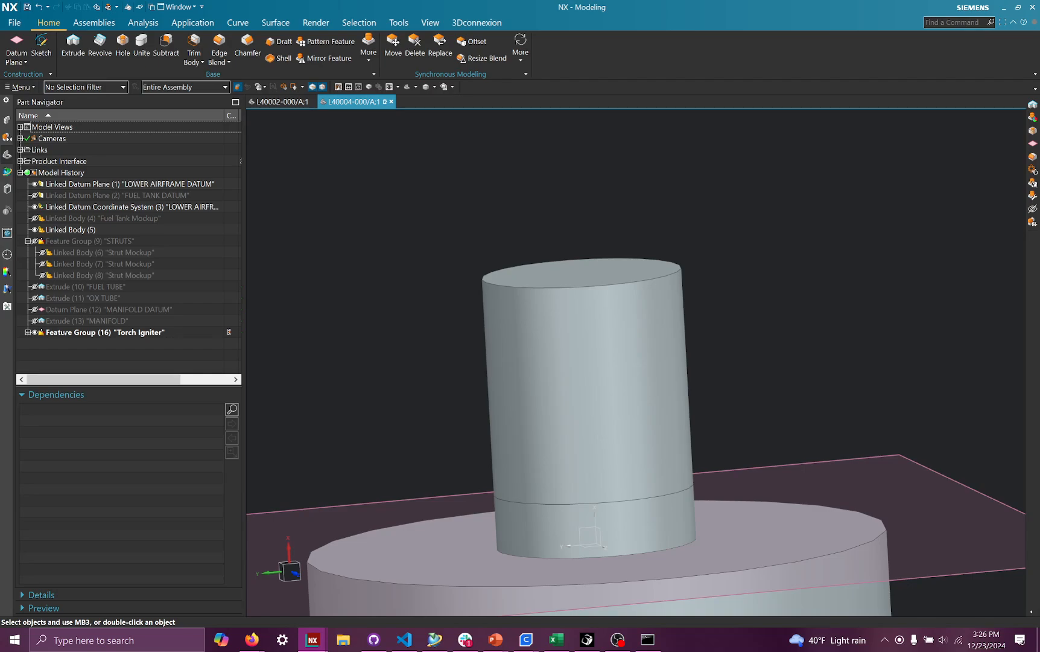
{"action": "middle_click_drag", "start_coordinate": [659, 302], "coordinate": [586, 343]}
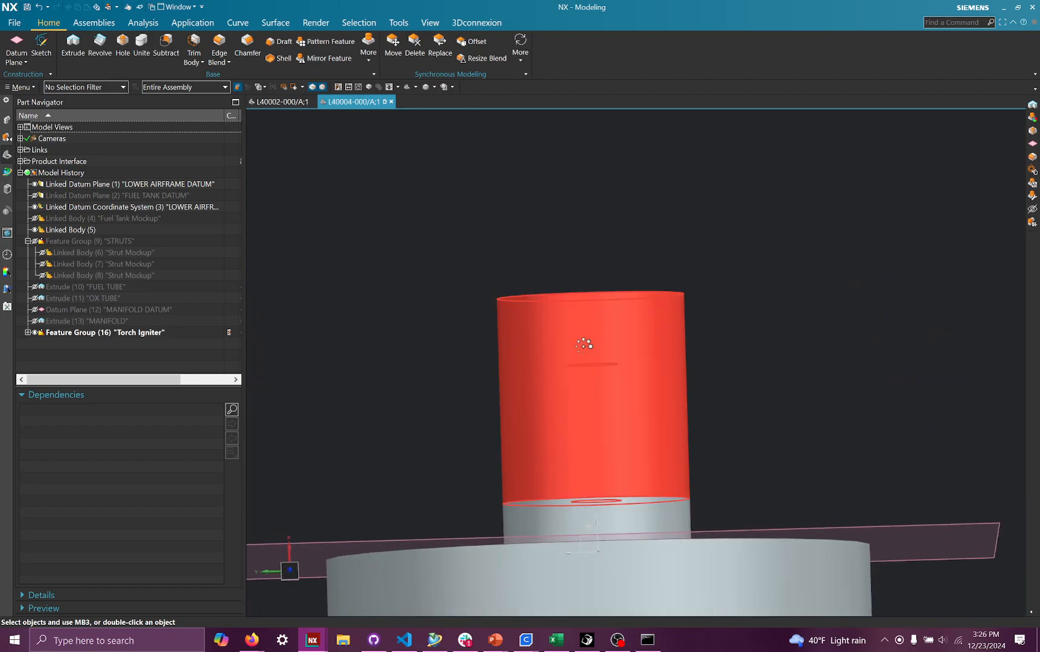
- Orbit around the finished torch igniter tube to inspect it from different angles
{"action": "right_click", "coordinate": [585, 344]}
{"action": "left_click", "coordinate": [715, 208]}
{"action": "middle_click_drag", "start_coordinate": [716, 209], "coordinate": [712, 261]}
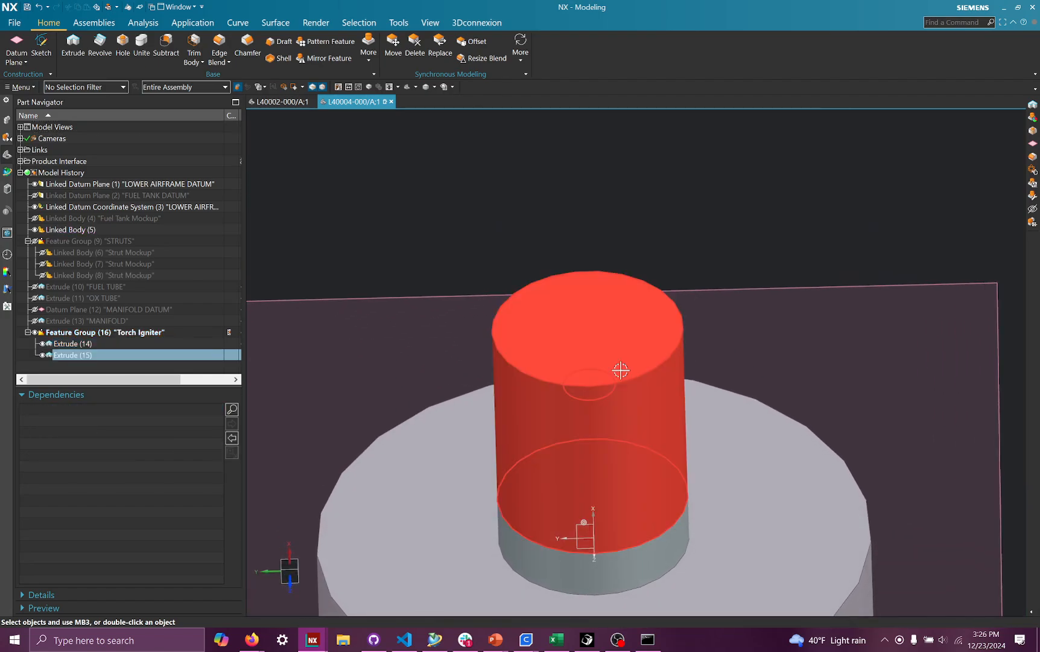
{"action": "middle_click_drag", "start_coordinate": [630, 378], "coordinate": [695, 296]}
{"action": "right_click", "coordinate": [621, 365]}
{"action": "left_click", "coordinate": [288, 325]}
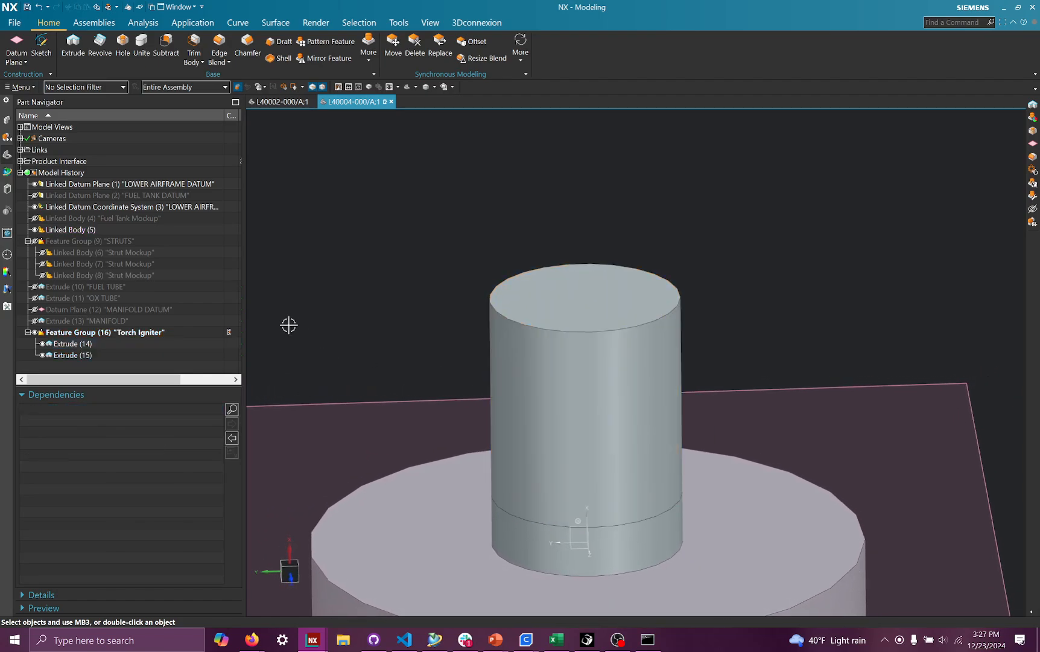
{"action": "middle_click_drag", "start_coordinate": [492, 418], "coordinate": [568, 500]}
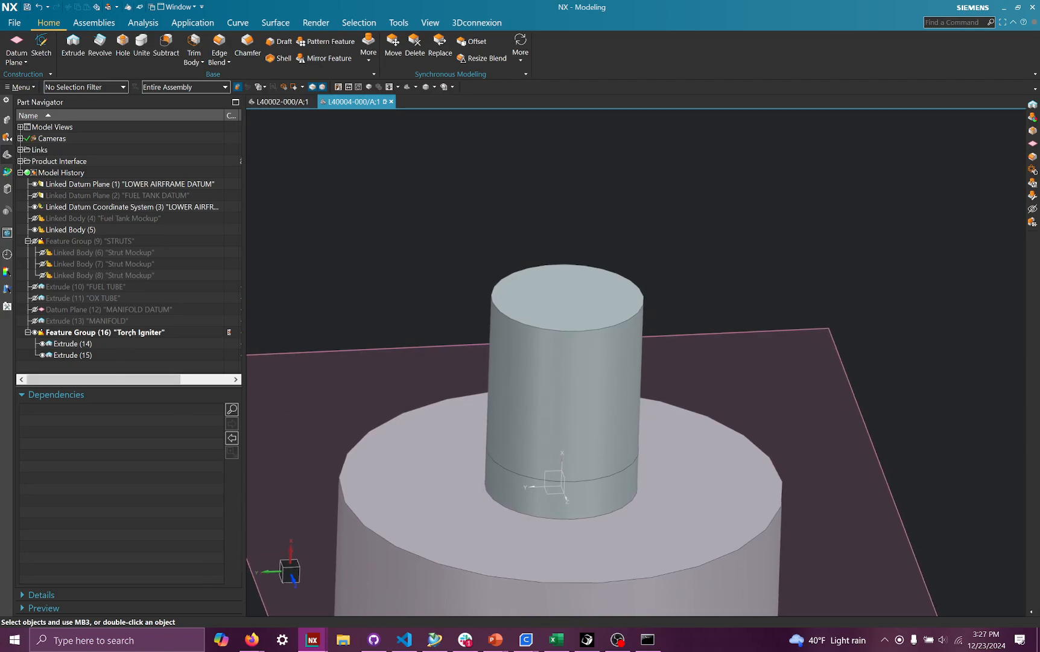
- Try to assign a salmon-pink face color to the Torch Igniter feature group
{"action": "right_click", "coordinate": [131, 332]}
{"action": "left_click", "coordinate": [181, 443]}
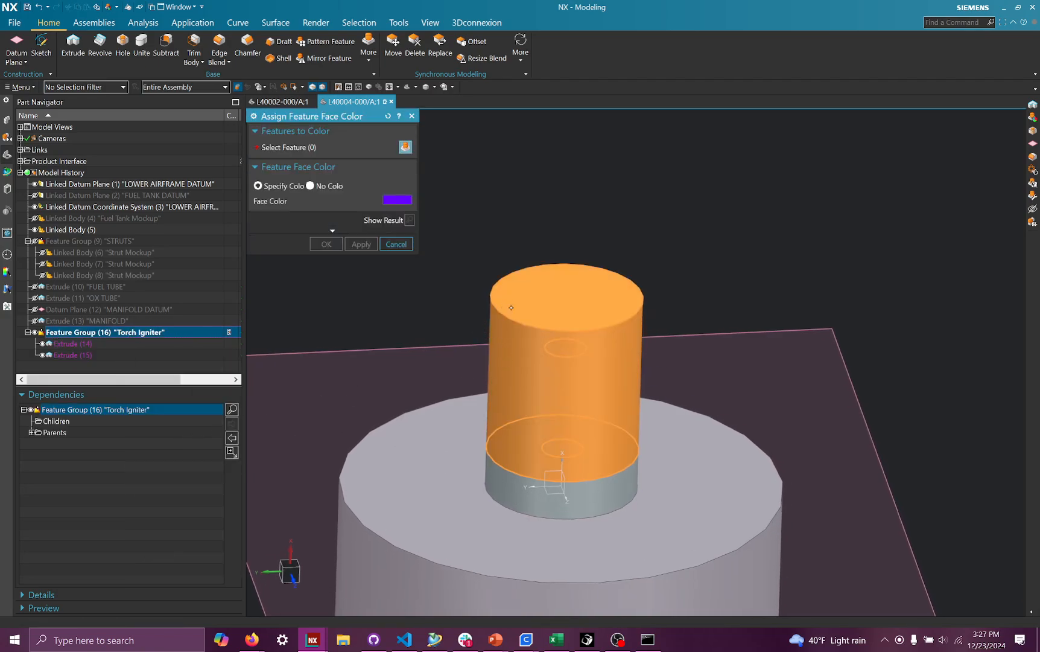
{"action": "left_click", "coordinate": [258, 186]}
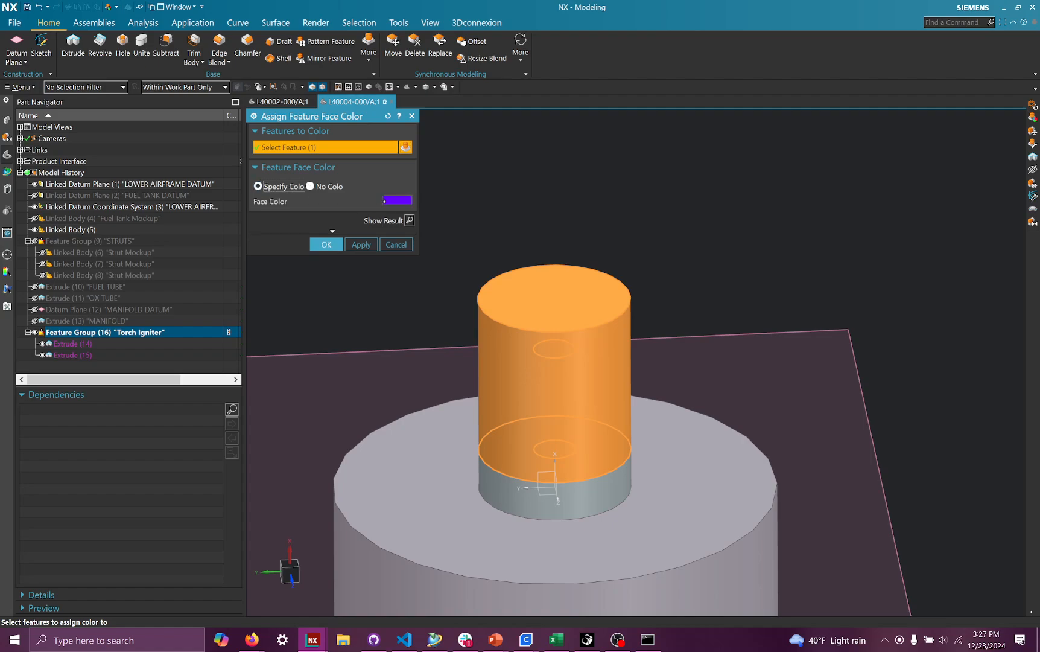
{"action": "left_click", "coordinate": [399, 200]}
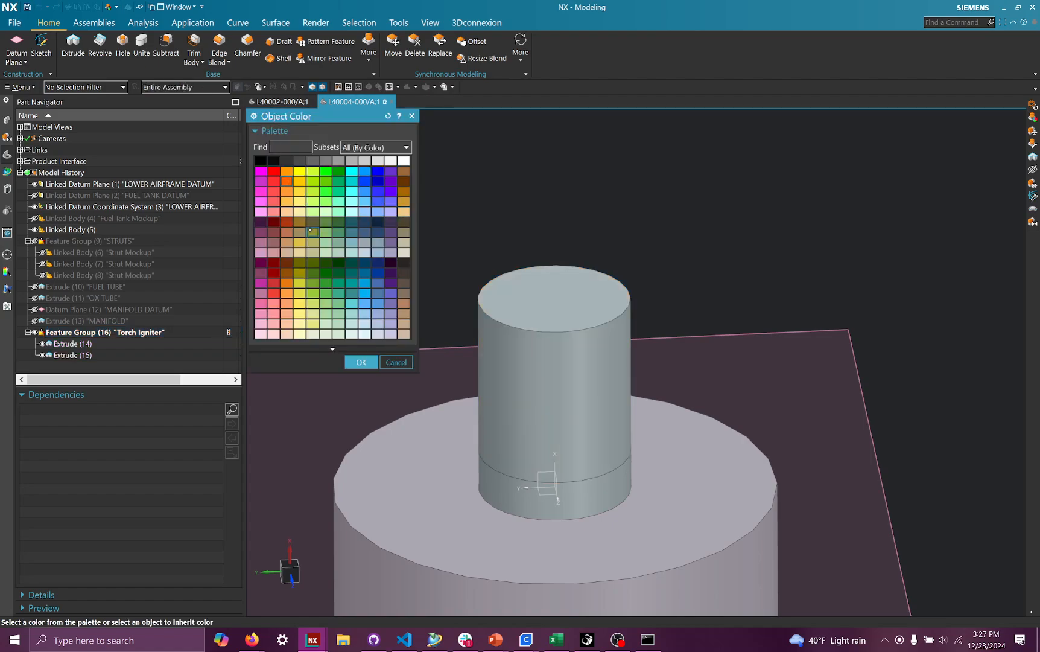
{"action": "left_click", "coordinate": [275, 201]}
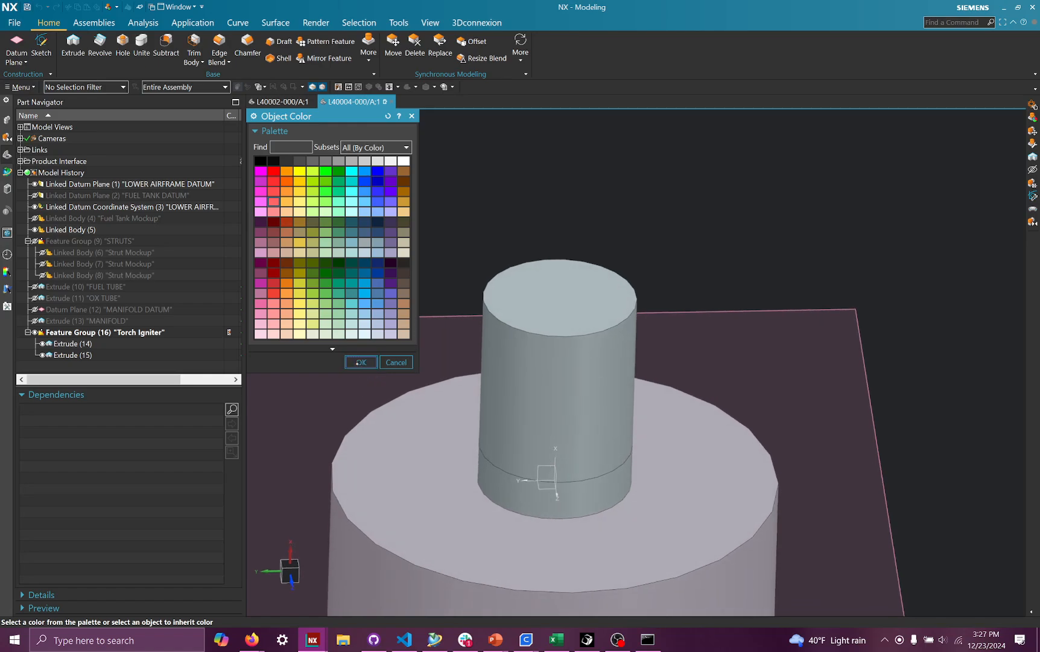
{"action": "left_click", "coordinate": [360, 362]}
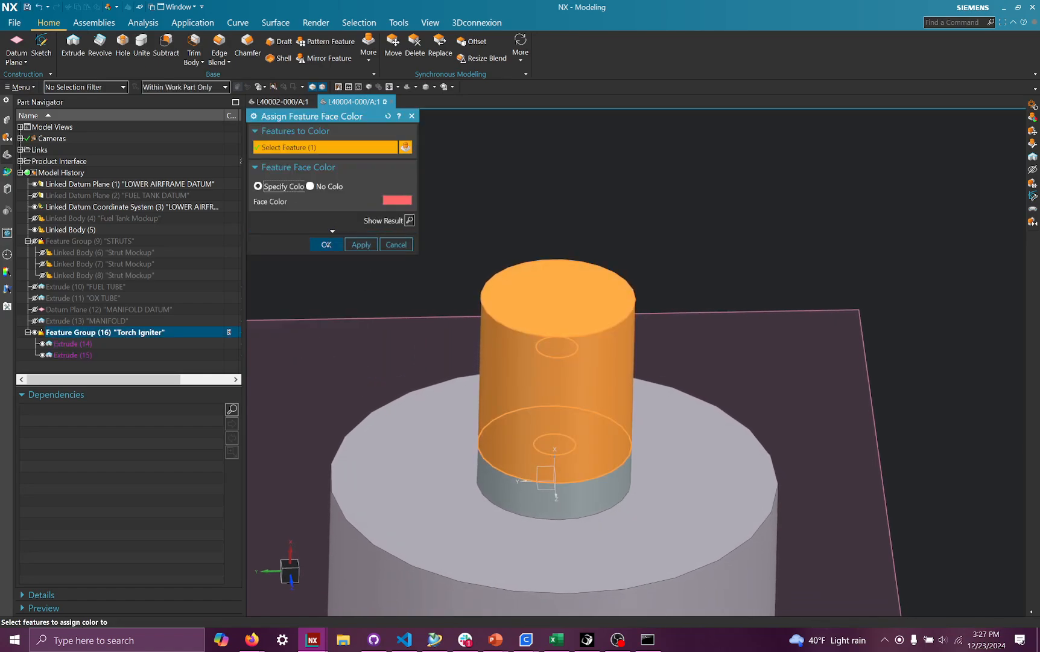
{"action": "left_click", "coordinate": [326, 245]}
- Set the Torch Igniter group's display color to pink with 50 translucency
{"action": "left_click", "coordinate": [125, 332]}
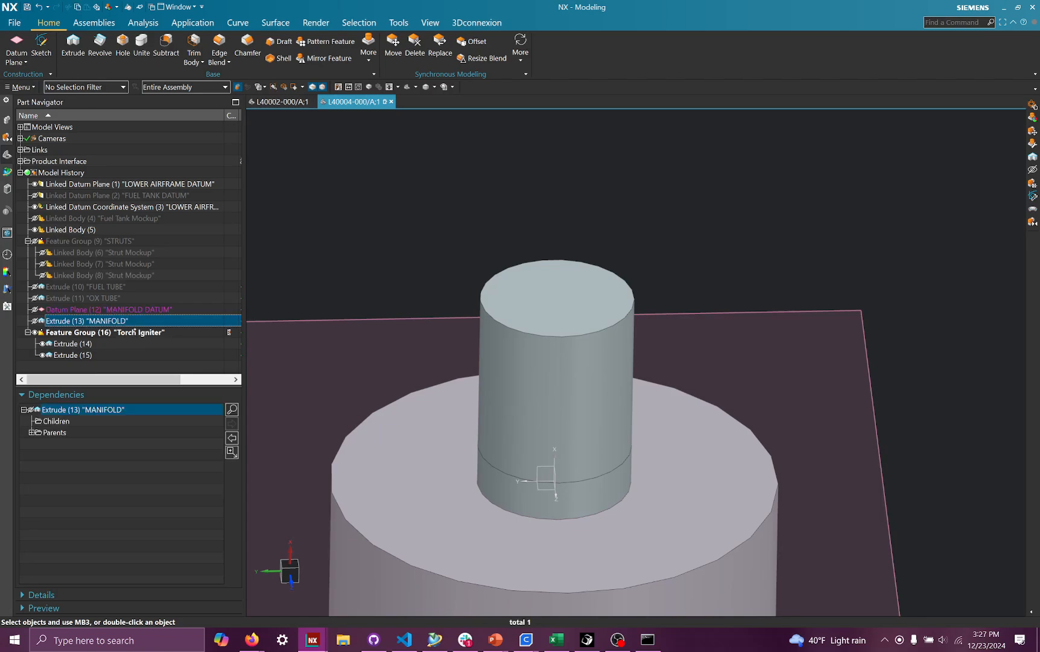
{"action": "left_click", "coordinate": [430, 22]}
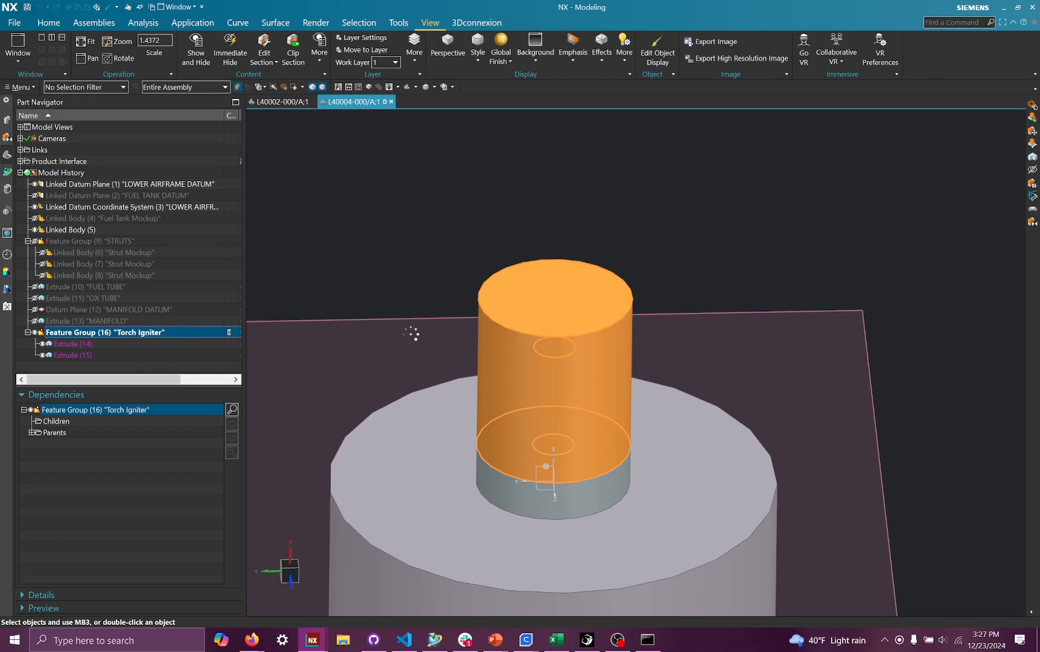
{"action": "key", "text": "ctrl+j"}
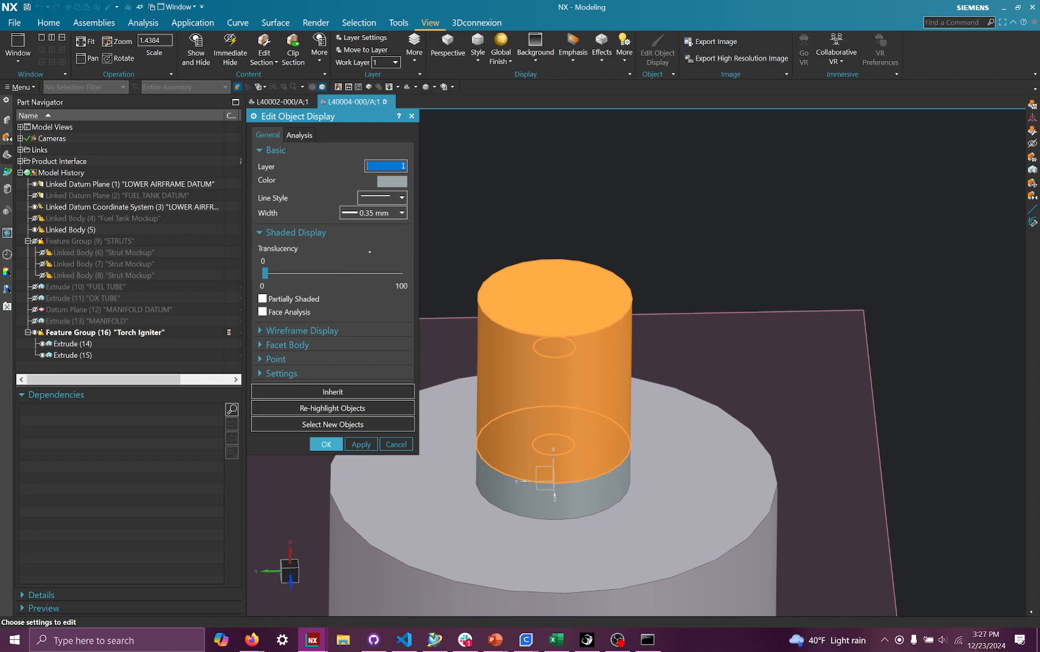
{"action": "left_click", "coordinate": [393, 180]}
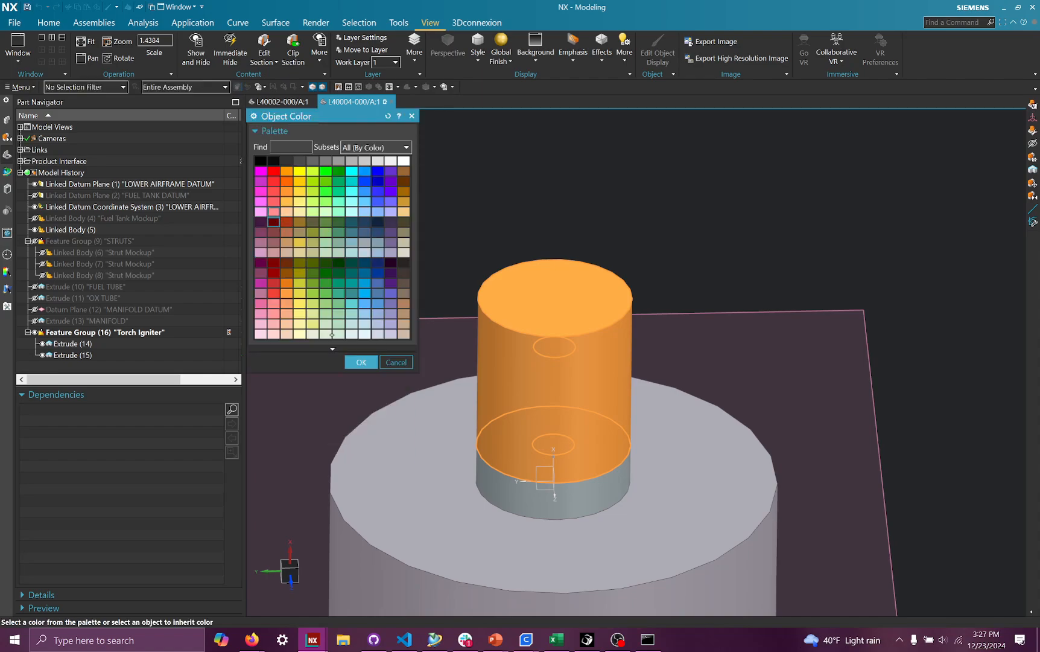
{"action": "left_click", "coordinate": [361, 362]}
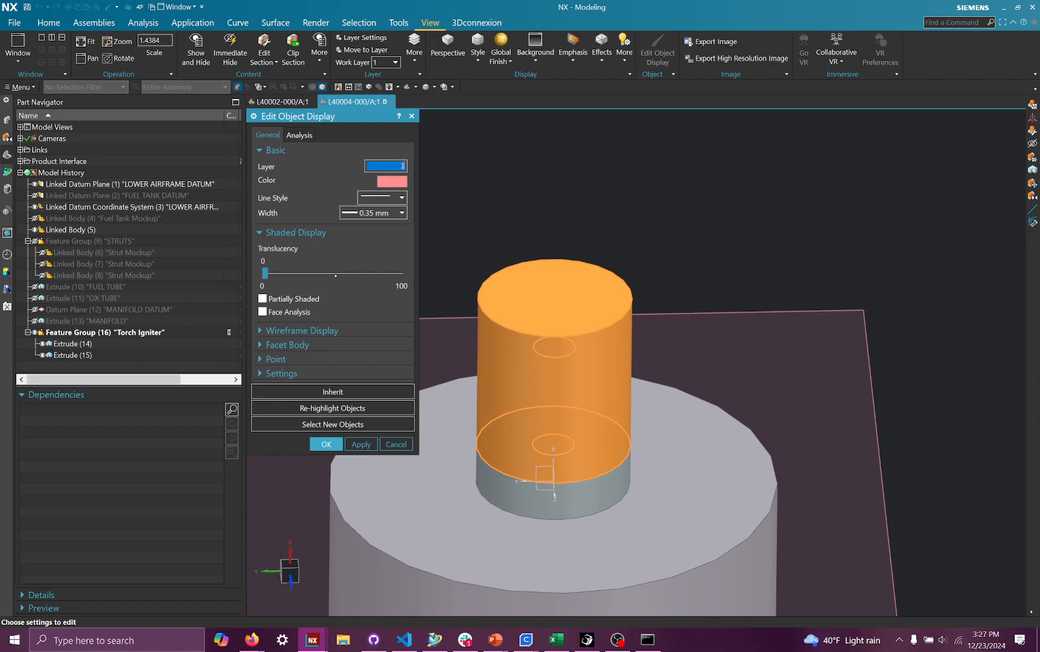
{"action": "left_click_drag", "start_coordinate": [265, 272], "coordinate": [334, 273]}
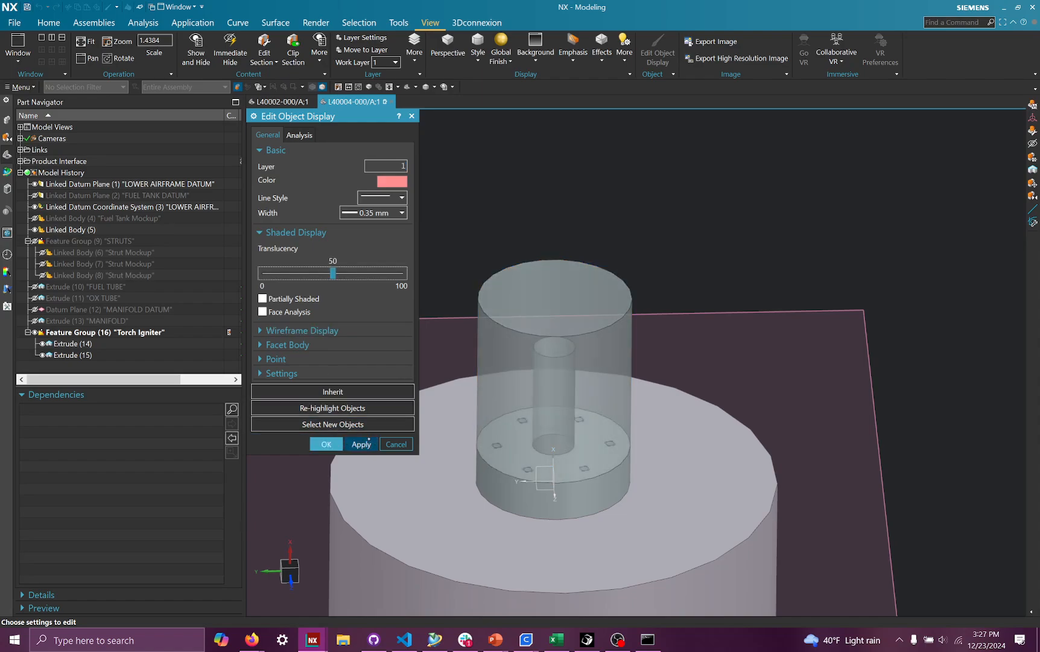
{"action": "scroll", "coordinate": [644, 477], "scroll_direction": "up", "scroll_amount": 2}
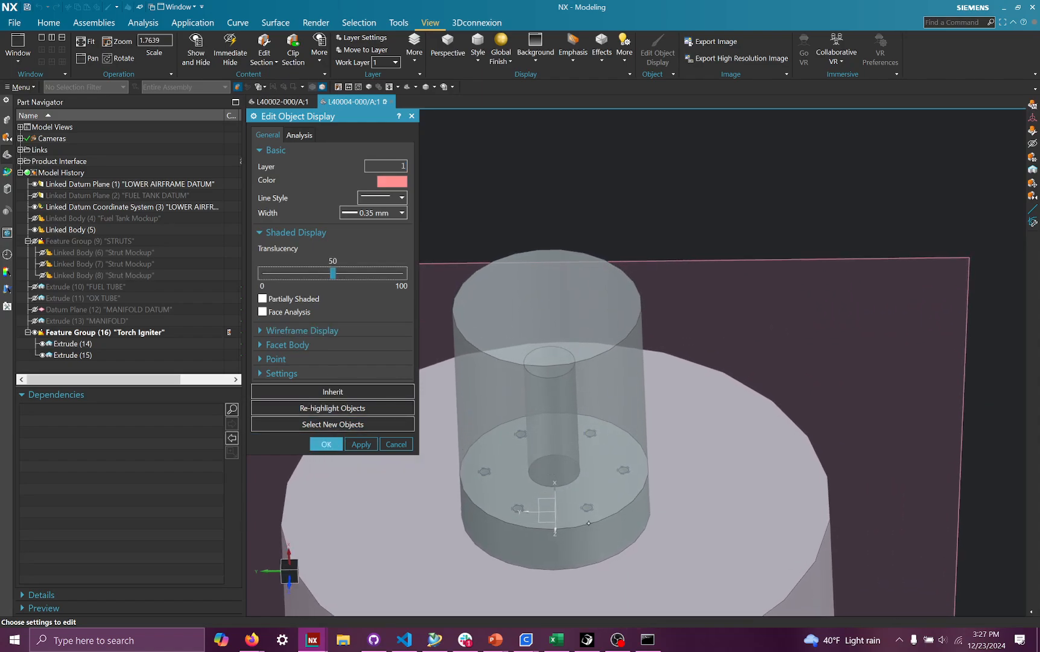
{"action": "scroll", "coordinate": [588, 523], "scroll_direction": "up", "scroll_amount": 1}
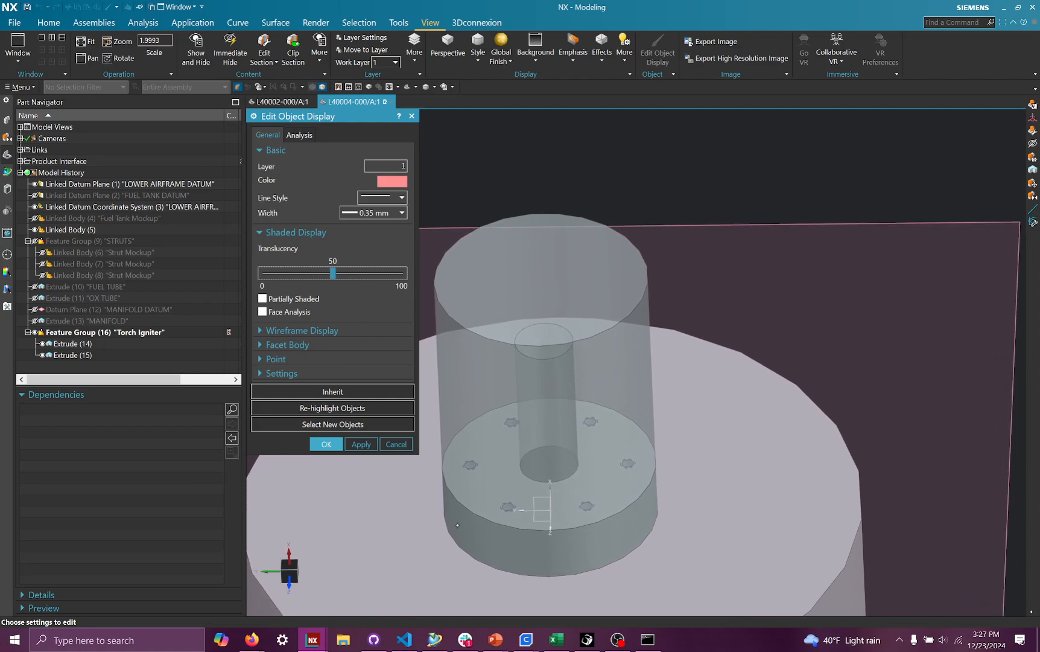
{"action": "left_click", "coordinate": [326, 444]}
{"action": "middle_click_drag", "start_coordinate": [332, 453], "coordinate": [626, 261]}
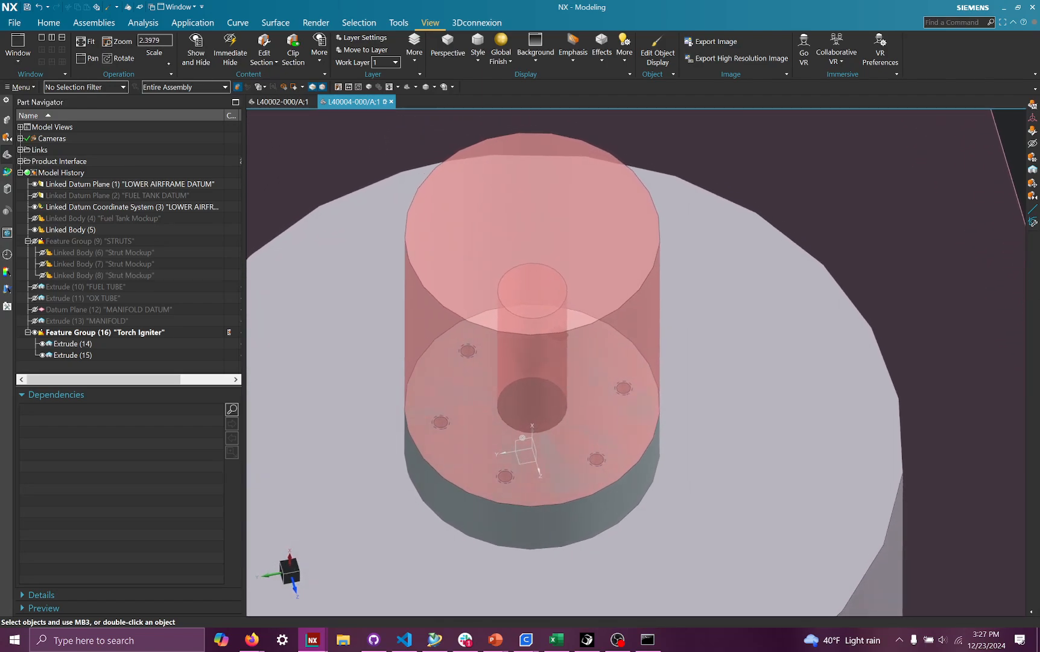
- Start a new sketch on the igniter tube's top face
{"action": "left_click", "coordinate": [58, 25]}
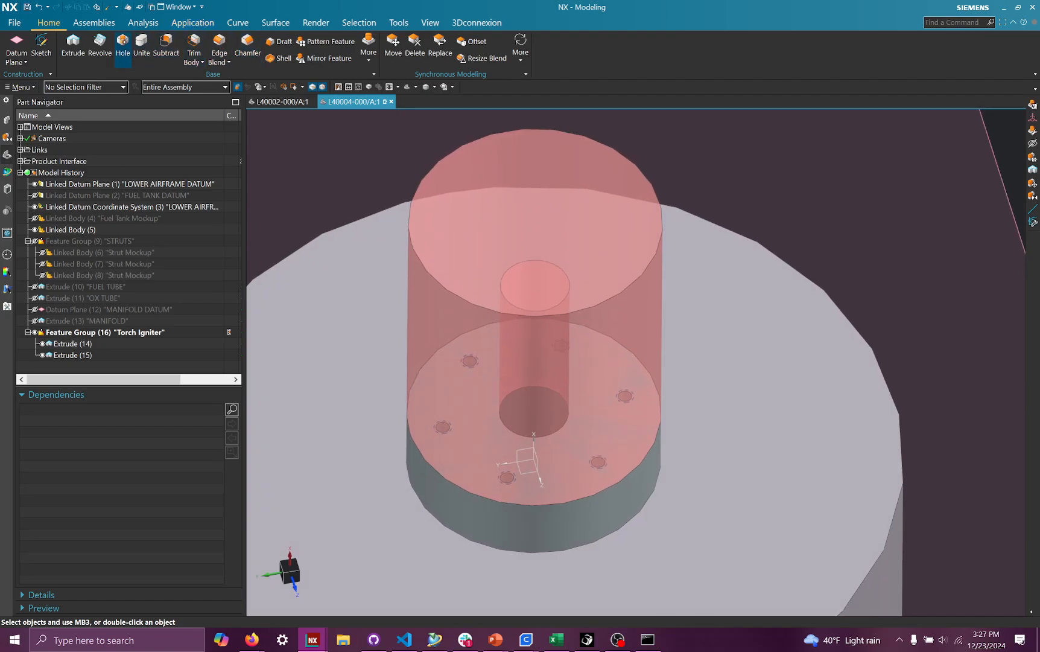
{"action": "left_click", "coordinate": [41, 47]}
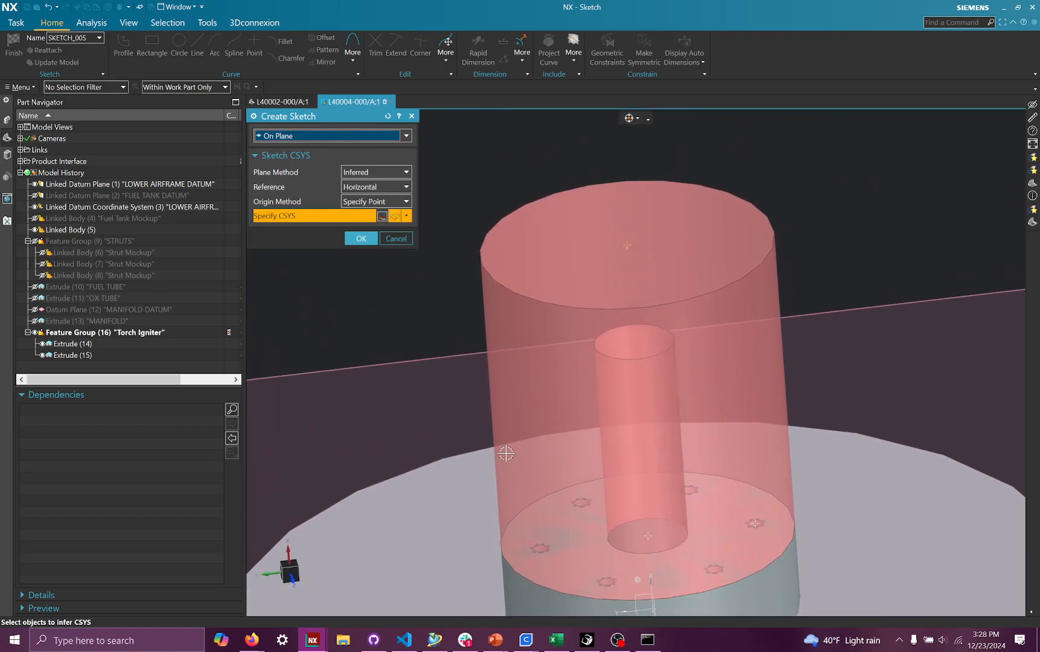
{"action": "left_click", "coordinate": [576, 265]}
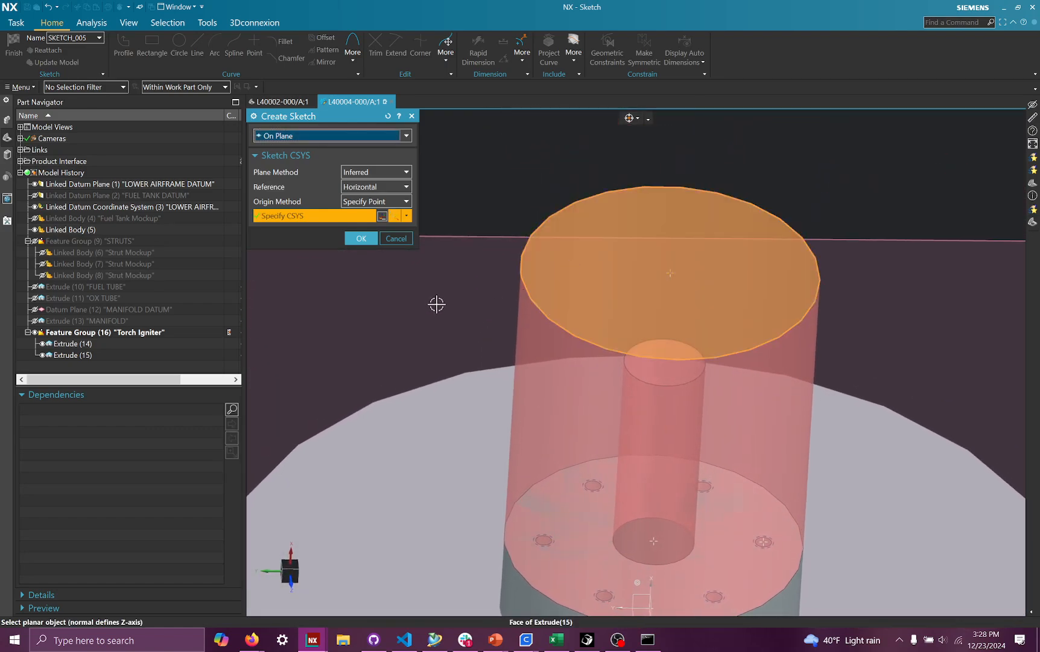
{"action": "middle_click", "coordinate": [623, 266]}
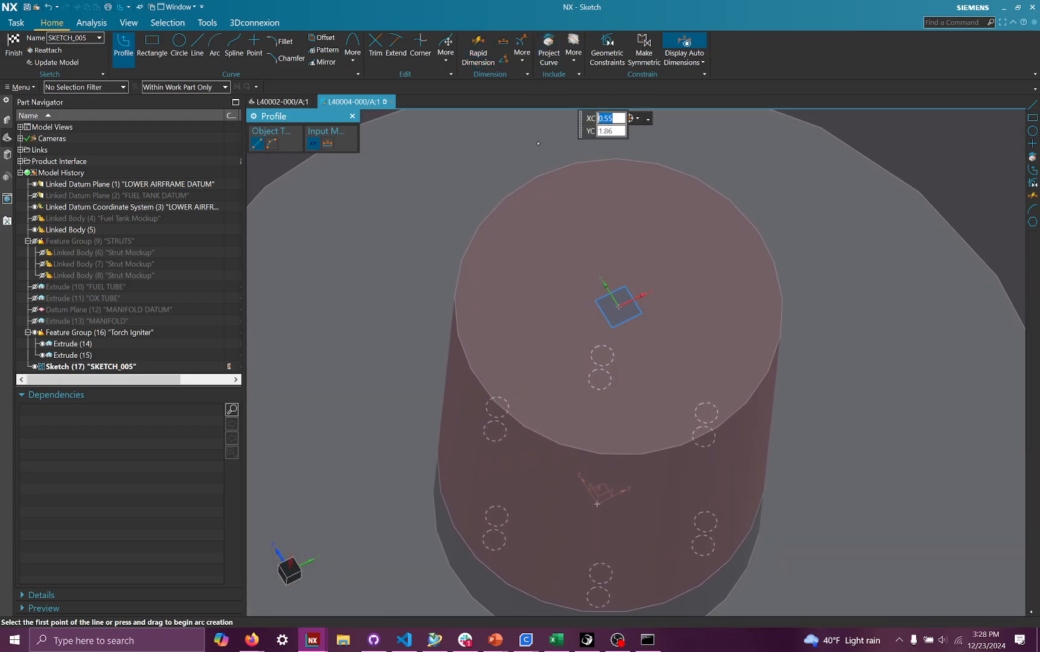
- Project the six bolt hole edges of the injector boss into the sketch
{"action": "left_click", "coordinate": [549, 47]}
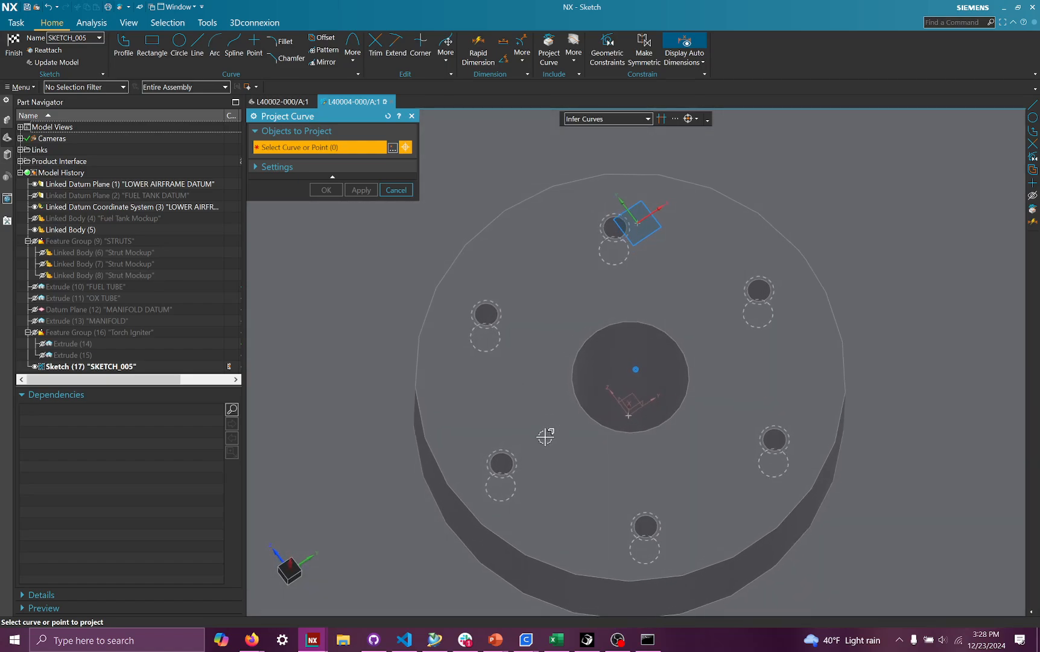
{"action": "scroll", "coordinate": [546, 436], "scroll_direction": "up", "scroll_amount": 5}
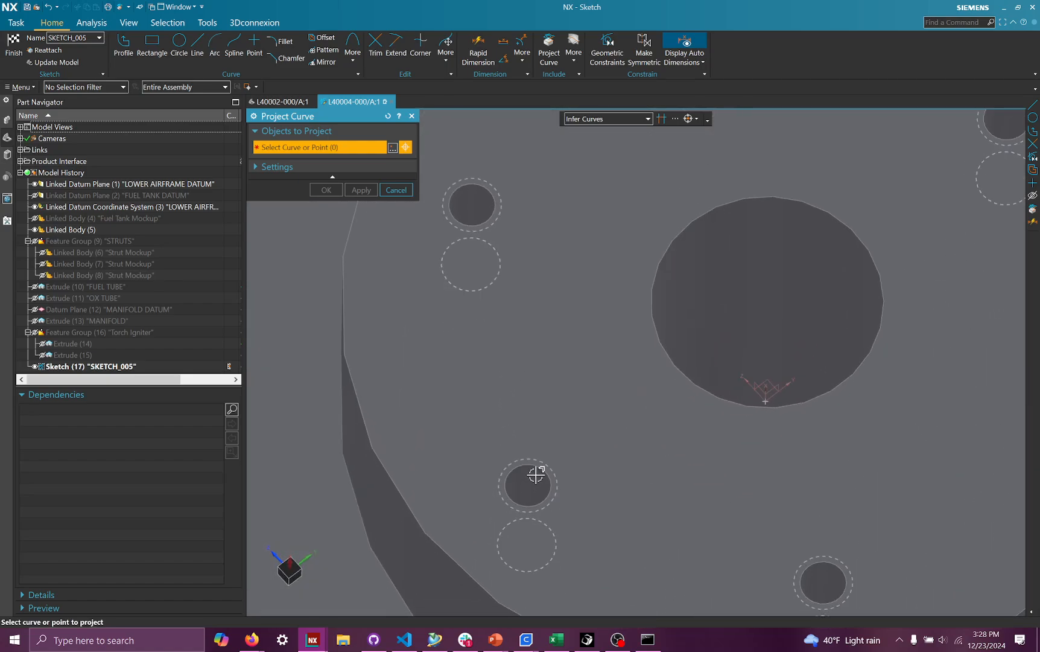
{"action": "left_click", "coordinate": [543, 471]}
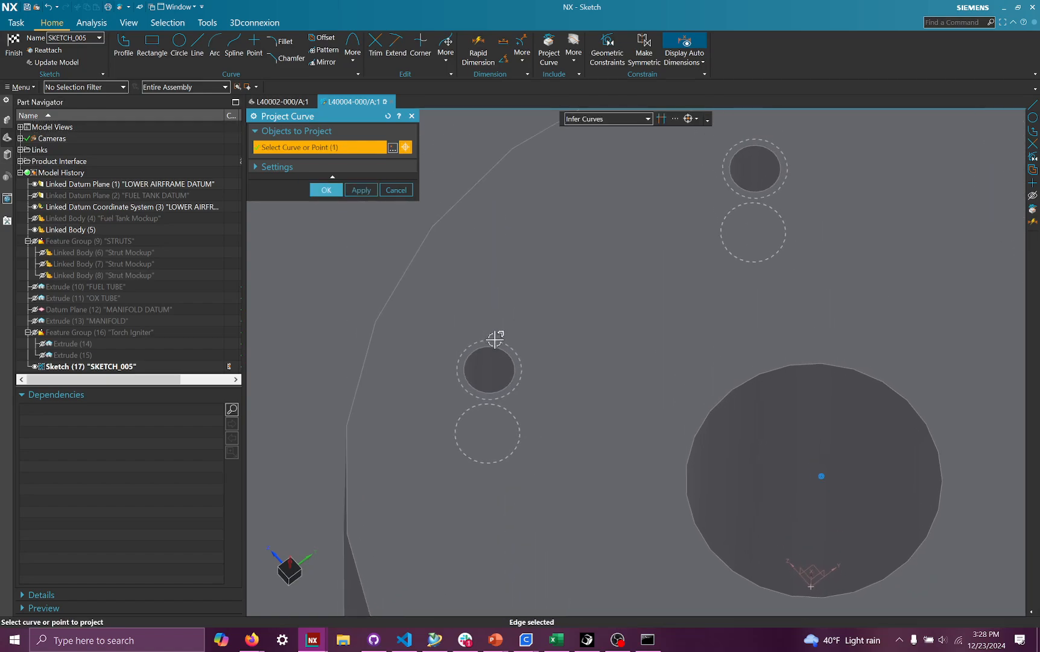
{"action": "left_click", "coordinate": [504, 356]}
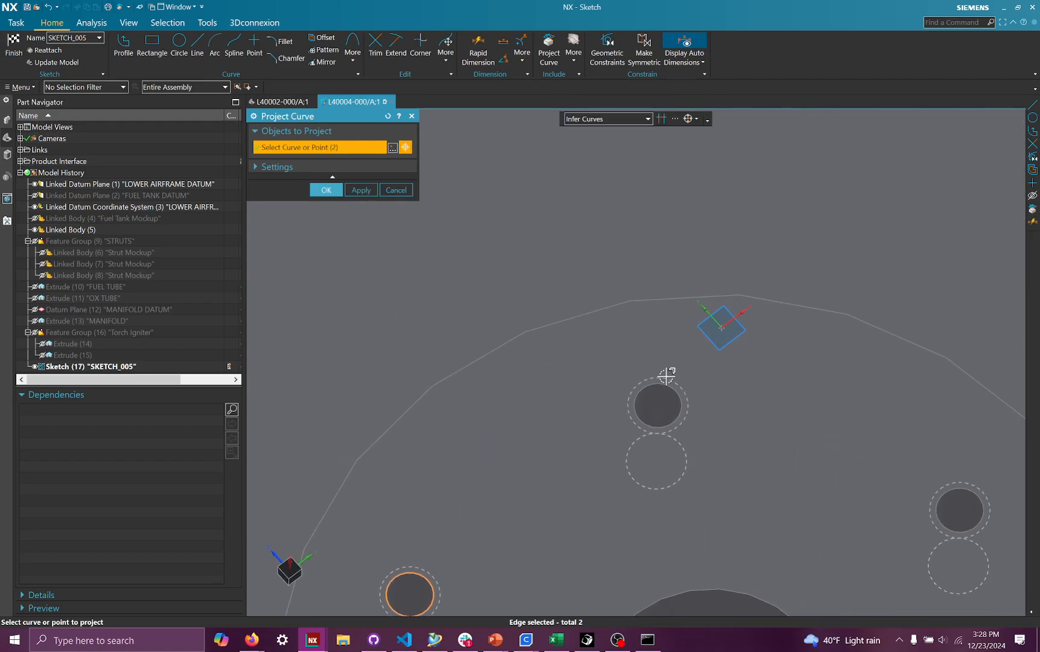
{"action": "left_click", "coordinate": [666, 384]}
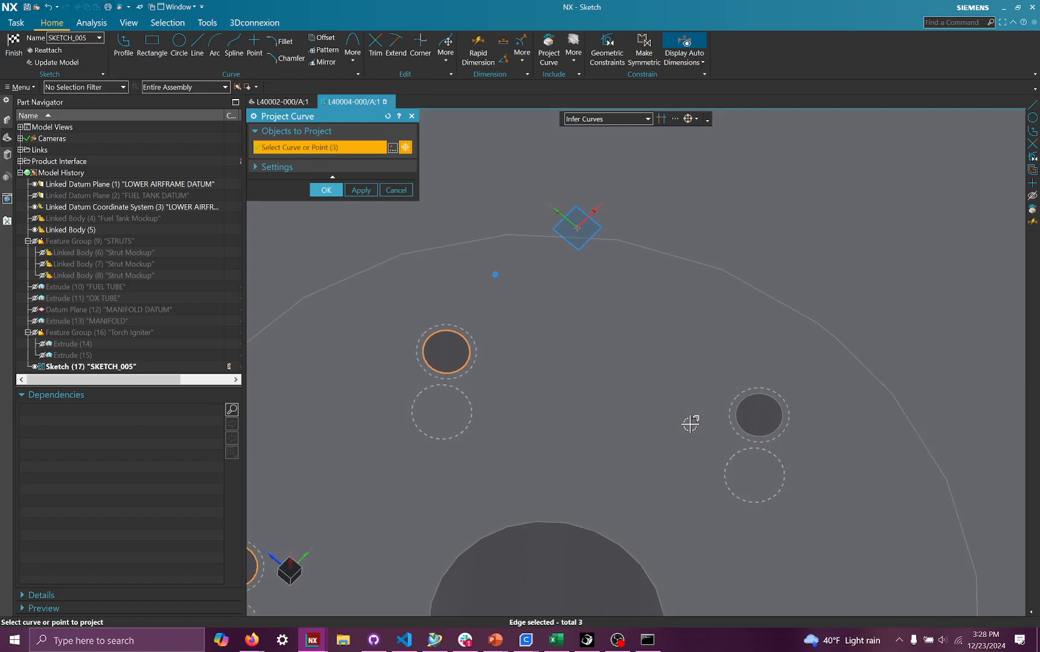
{"action": "left_click", "coordinate": [780, 383]}
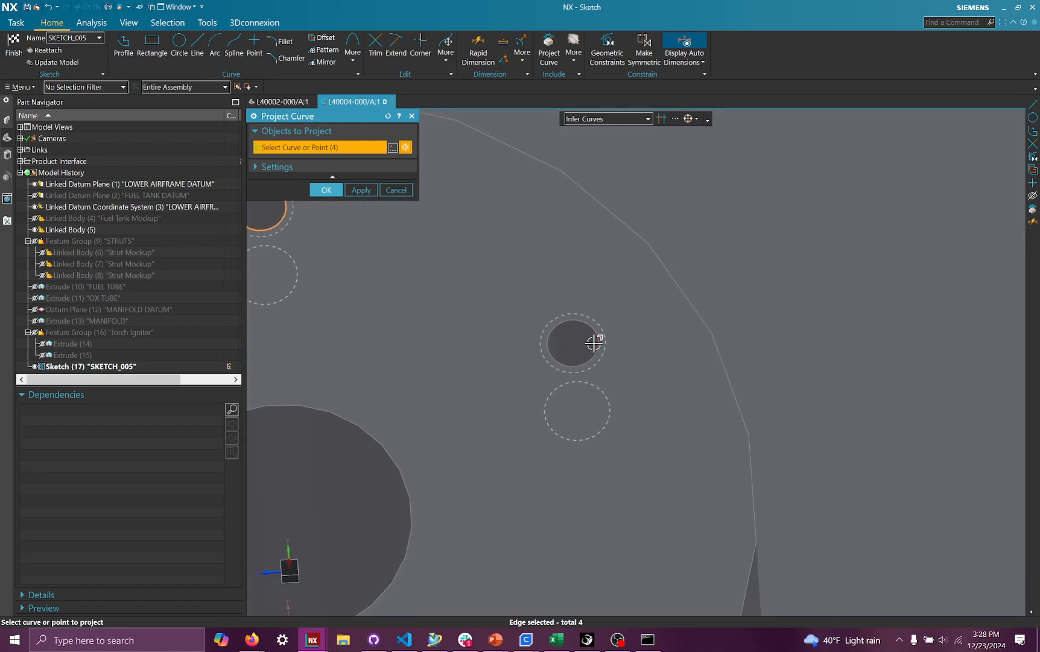
{"action": "left_click", "coordinate": [602, 341]}
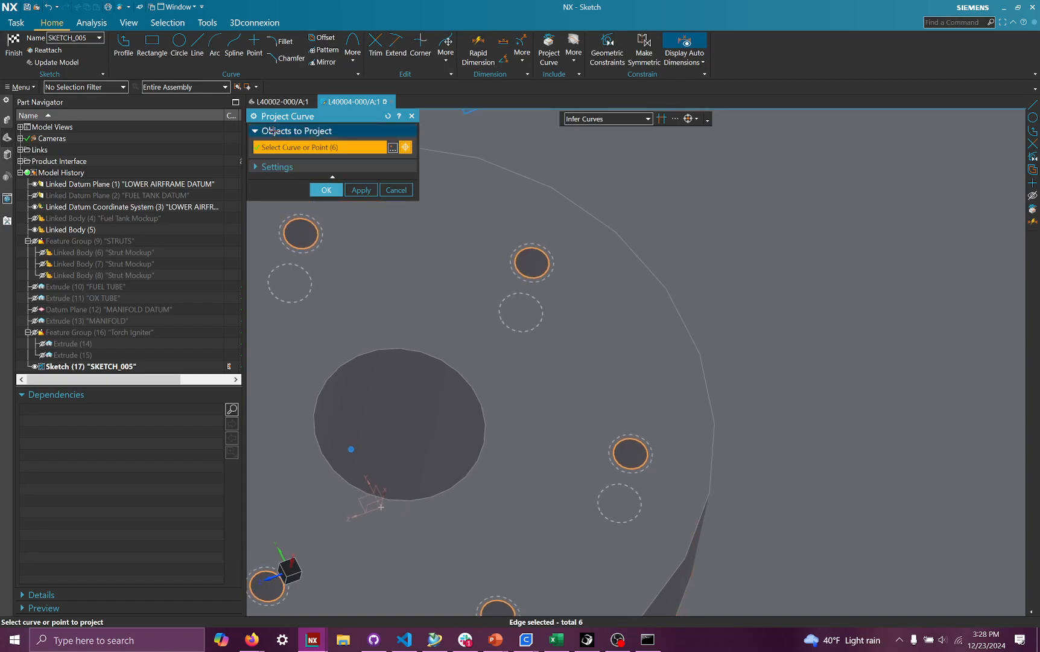
{"action": "middle_click", "coordinate": [382, 508]}
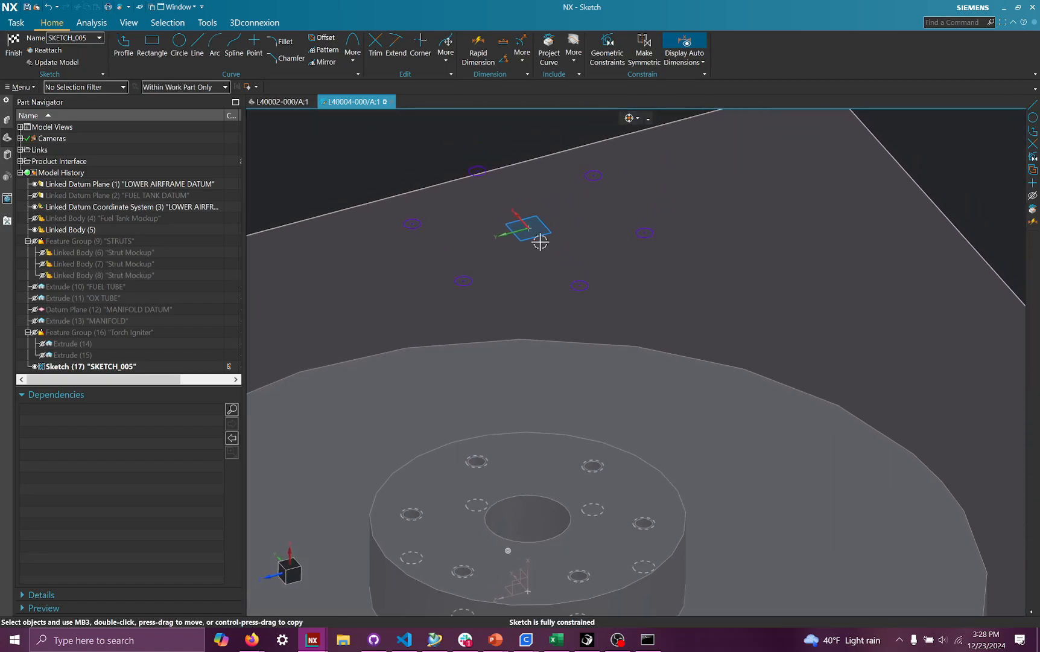
- Add sketch points at the centers of the projected hole circles and finish the sketch
{"action": "middle_click_drag", "start_coordinate": [669, 304], "coordinate": [453, 368]}
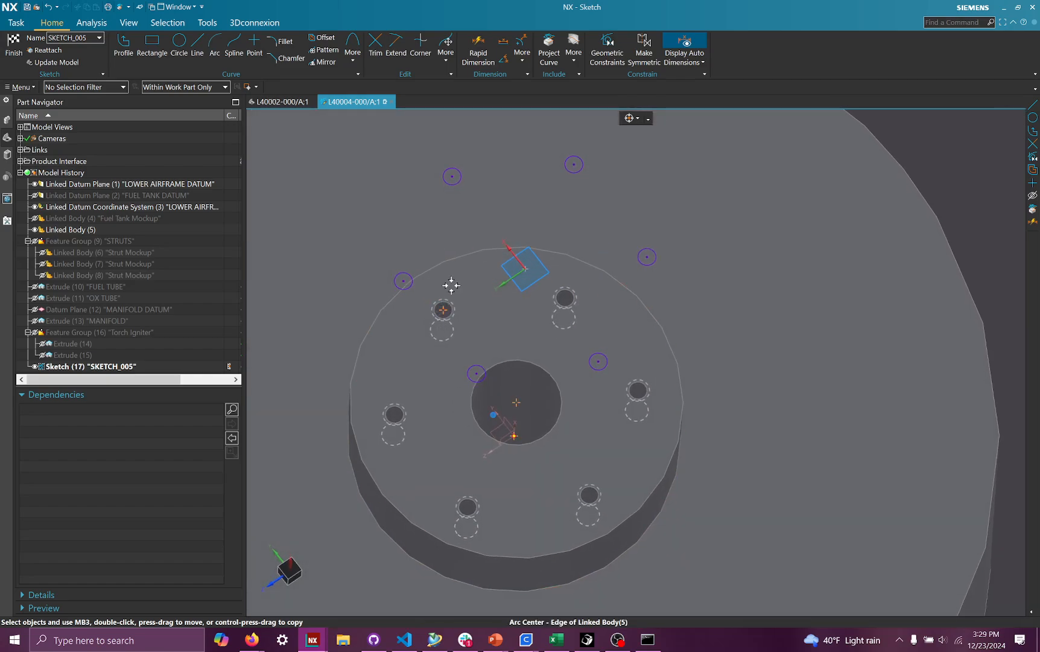
{"action": "middle_click_drag", "start_coordinate": [441, 308], "coordinate": [441, 241]}
{"action": "middle_click_drag", "start_coordinate": [528, 226], "coordinate": [623, 225]}
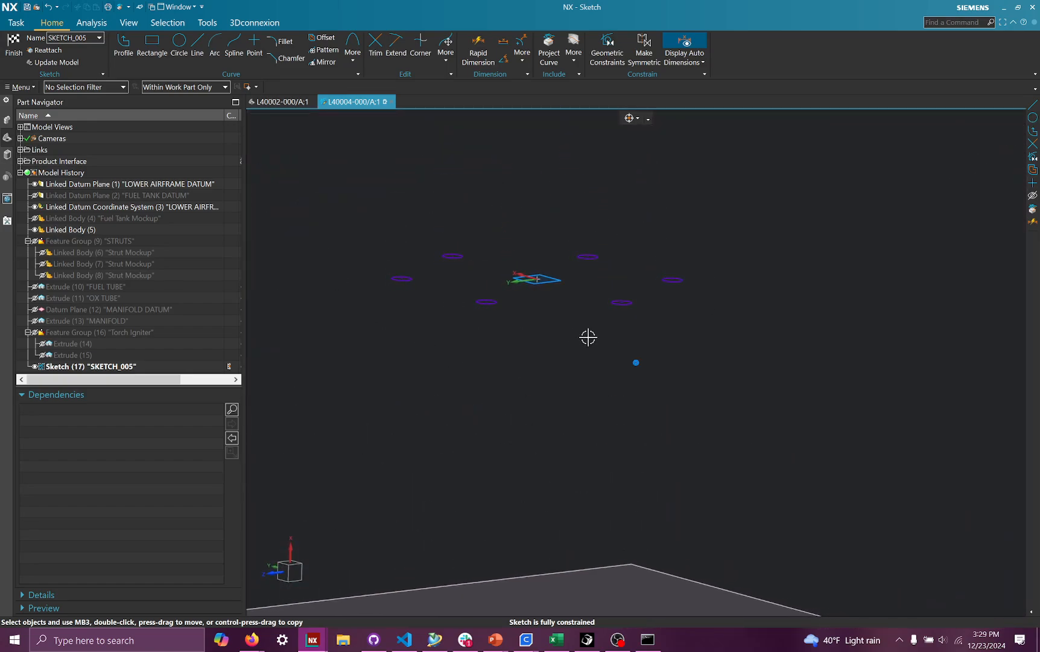
{"action": "mouse_move", "coordinate": [589, 337]}
{"action": "middle_mouse_down"}
{"action": "mouse_move", "coordinate": [664, 295]}
{"action": "mouse_move", "coordinate": [632, 339]}
{"action": "mouse_move", "coordinate": [569, 353]}
{"action": "mouse_move", "coordinate": [482, 348]}
{"action": "middle_mouse_up"}
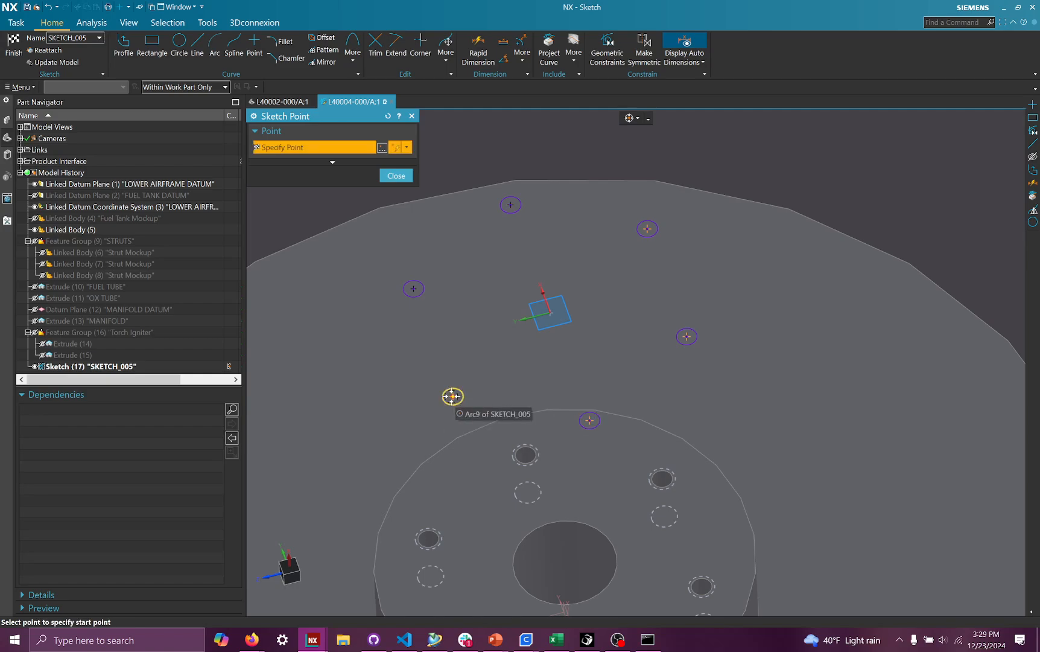
{"action": "mouse_move", "coordinate": [523, 418]}
{"action": "middle_mouse_down"}
{"action": "mouse_move", "coordinate": [537, 351]}
{"action": "mouse_move", "coordinate": [532, 429]}
{"action": "mouse_move", "coordinate": [523, 420]}
{"action": "mouse_move", "coordinate": [501, 436]}
{"action": "mouse_move", "coordinate": [589, 443]}
{"action": "mouse_move", "coordinate": [548, 411]}
{"action": "mouse_move", "coordinate": [720, 496]}
{"action": "mouse_move", "coordinate": [664, 469]}
{"action": "mouse_move", "coordinate": [521, 363]}
{"action": "middle_mouse_up"}
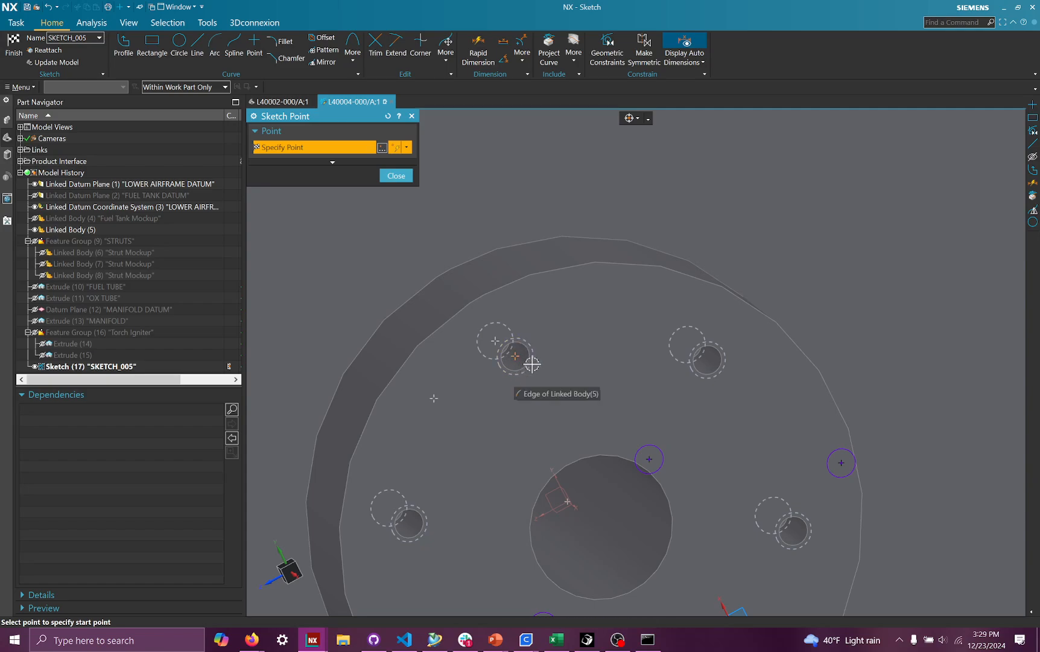
{"action": "mouse_move", "coordinate": [513, 350]}
{"action": "middle_mouse_down"}
{"action": "mouse_move", "coordinate": [534, 288]}
{"action": "mouse_move", "coordinate": [535, 446]}
{"action": "middle_mouse_up"}
{"action": "left_click", "coordinate": [396, 175]}
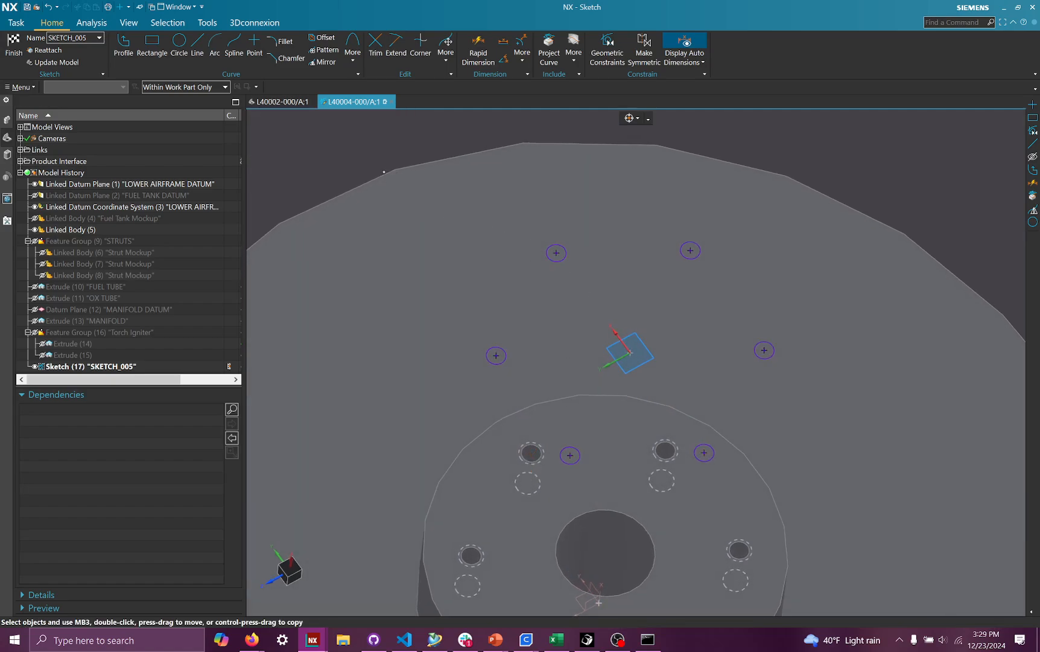
{"action": "key", "text": "ctrl+q"}
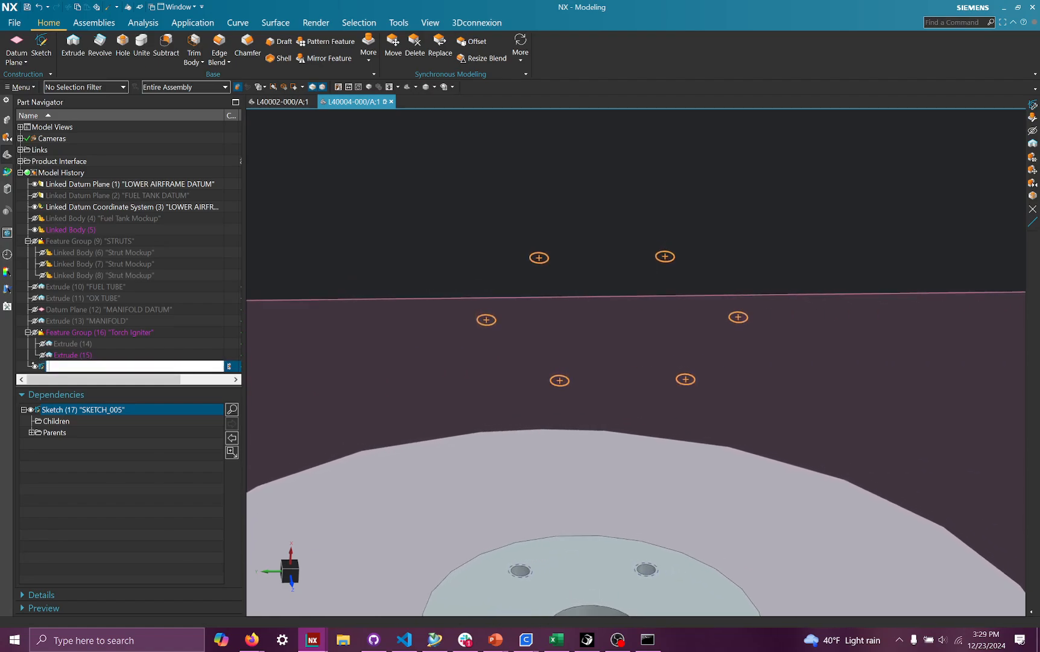
- Move the new sketch into the Torch Igniter feature group
{"action": "key", "text": "Escape"}
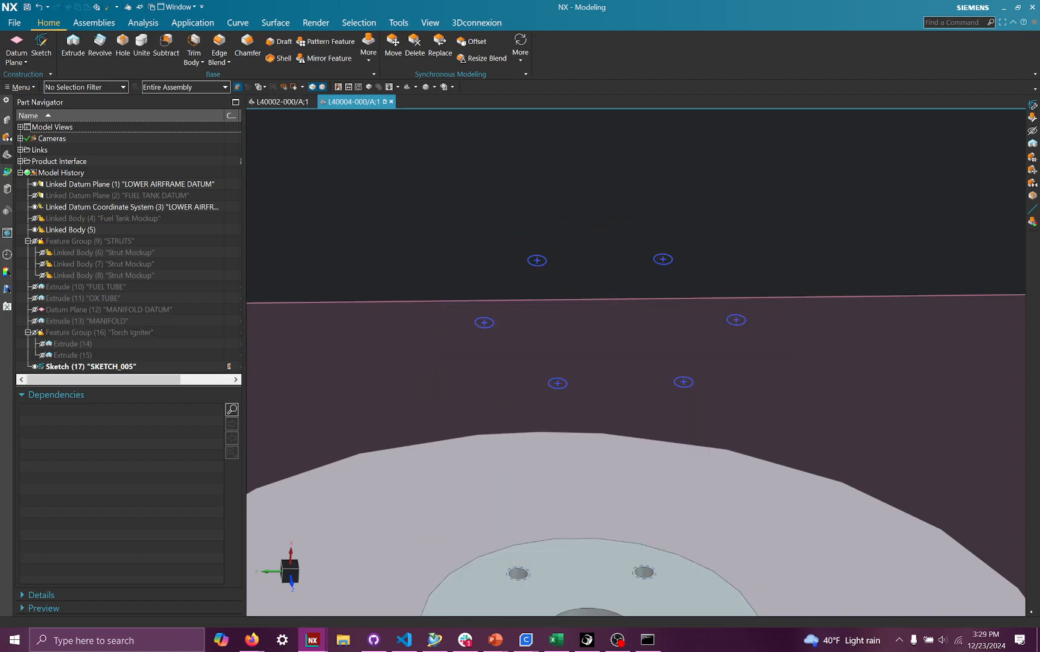
{"action": "left_click_drag", "start_coordinate": [90, 366], "coordinate": [90, 332]}
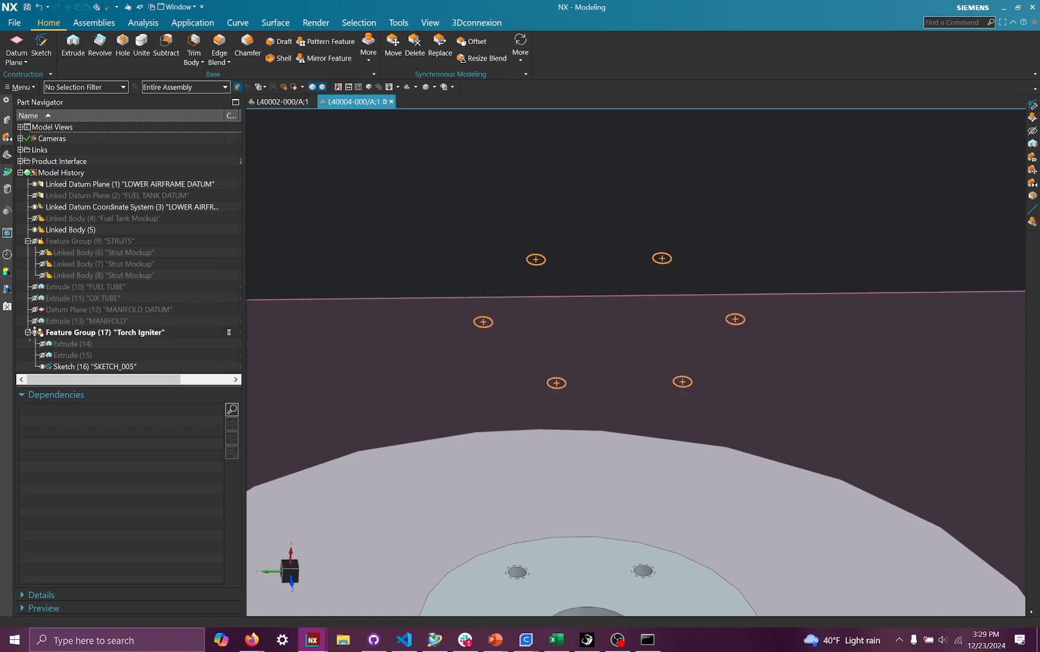
- Start a Hole feature at the six sketch points and switch its type to Counterbored
{"action": "left_click", "coordinate": [35, 333]}
{"action": "left_click", "coordinate": [35, 332]}
{"action": "left_click", "coordinate": [35, 333]}
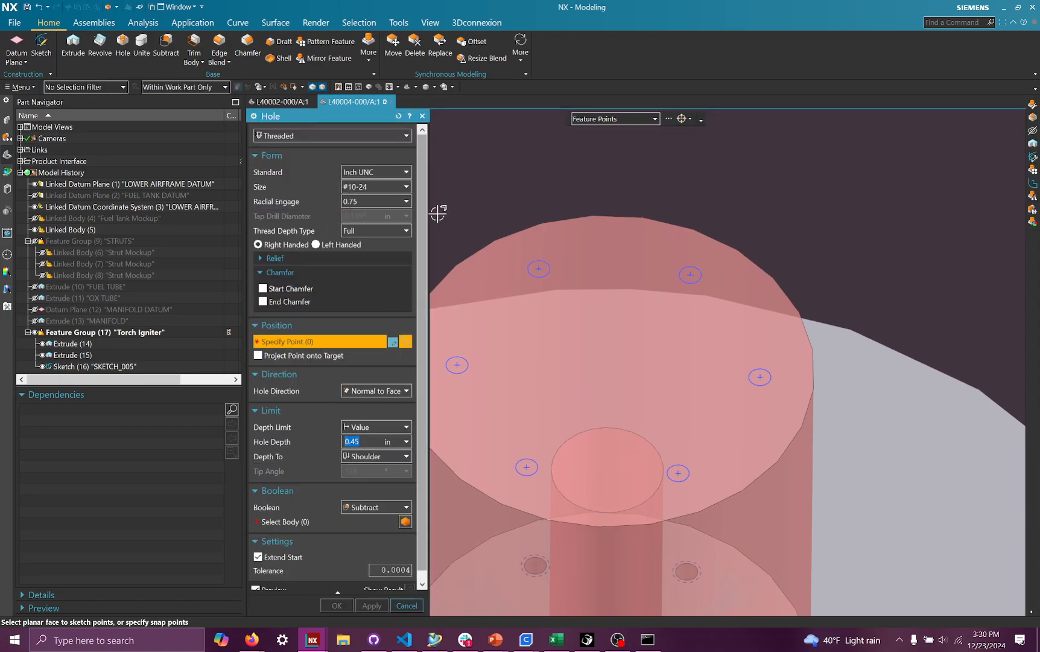
{"action": "left_click", "coordinate": [609, 365]}
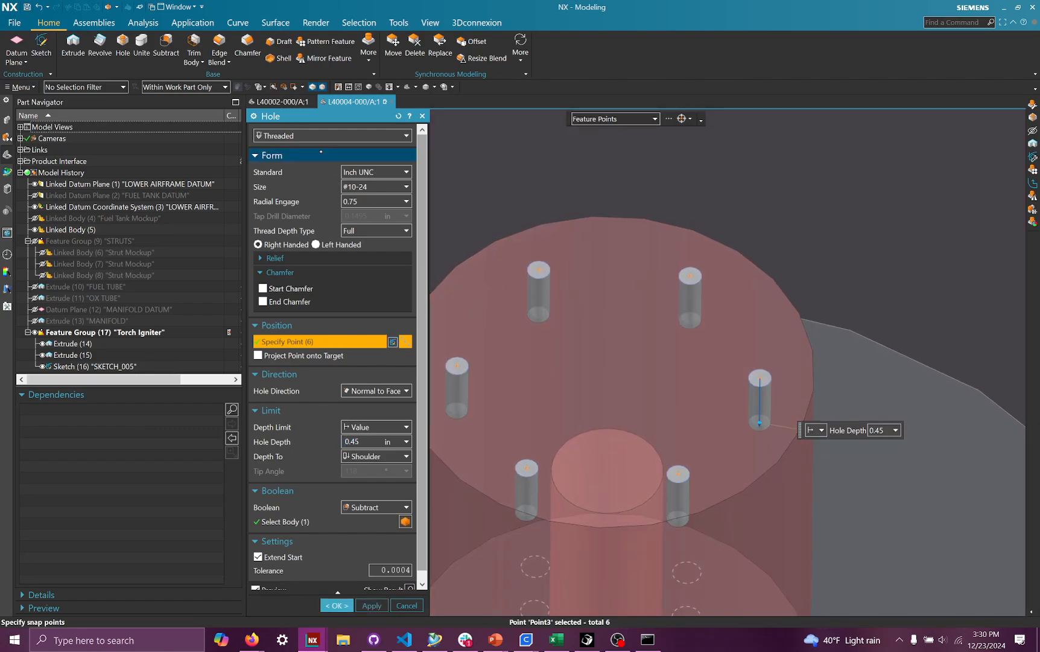
{"action": "left_click", "coordinate": [309, 135]}
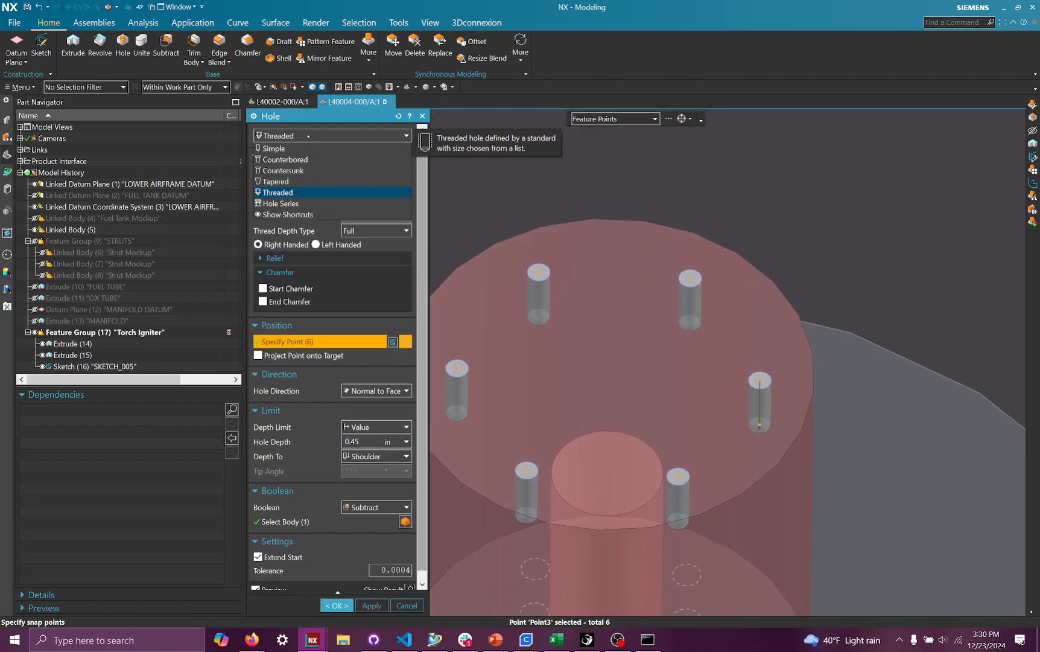
{"action": "left_click", "coordinate": [303, 135]}
{"action": "left_click", "coordinate": [304, 136]}
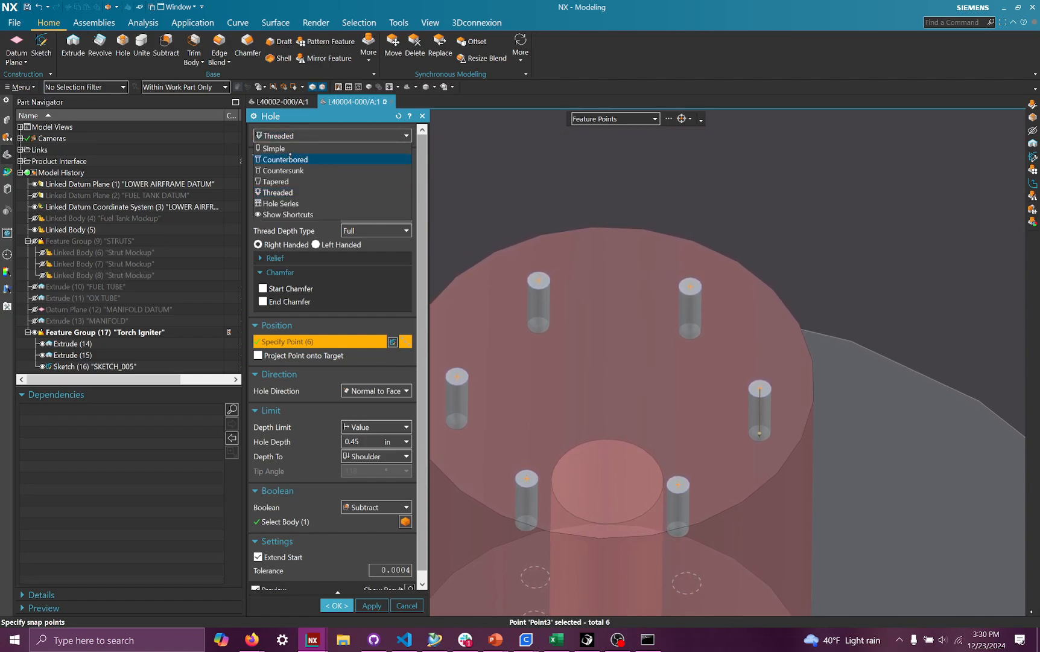
{"action": "left_click", "coordinate": [286, 159]}
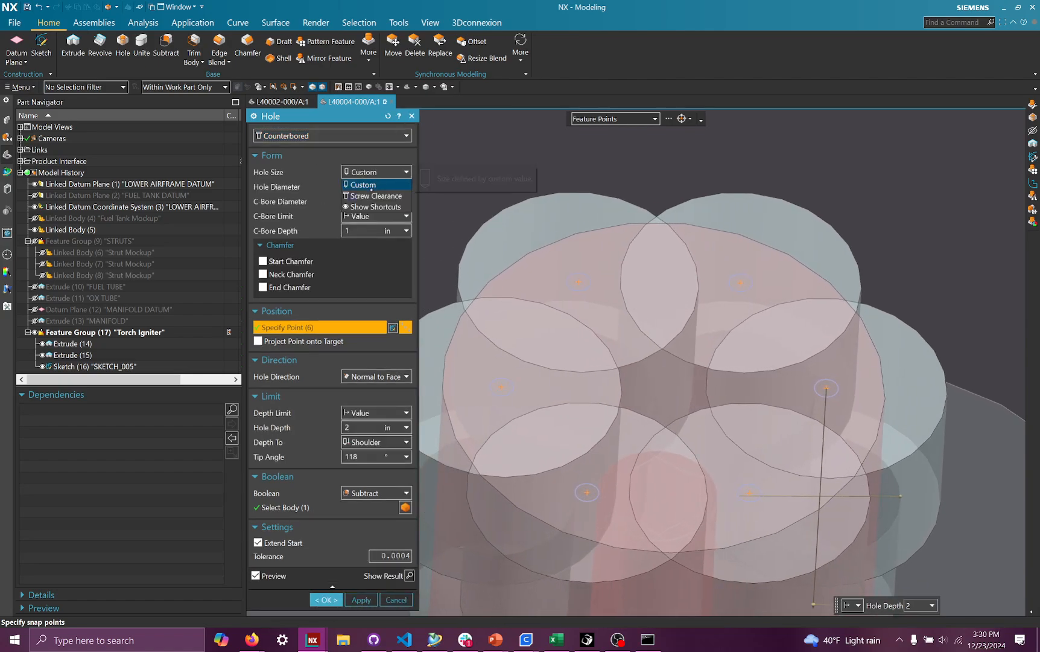
- Size the holes as Screw Clearance for a #10 Socket Head Cap screw through the body, and create them
{"action": "left_click", "coordinate": [372, 195]}
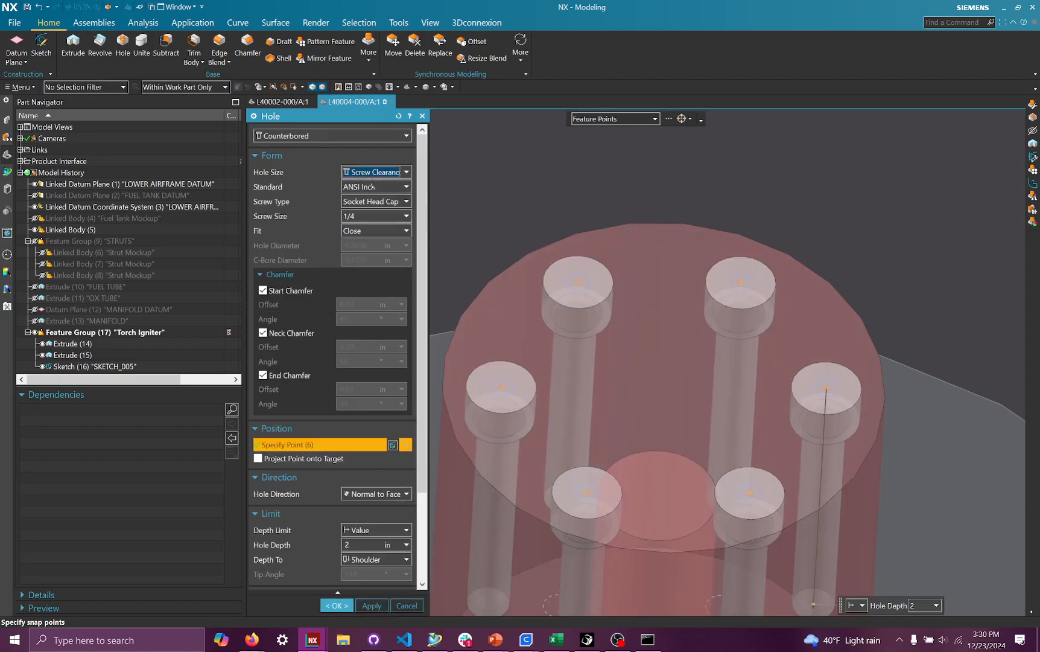
{"action": "left_click", "coordinate": [382, 215]}
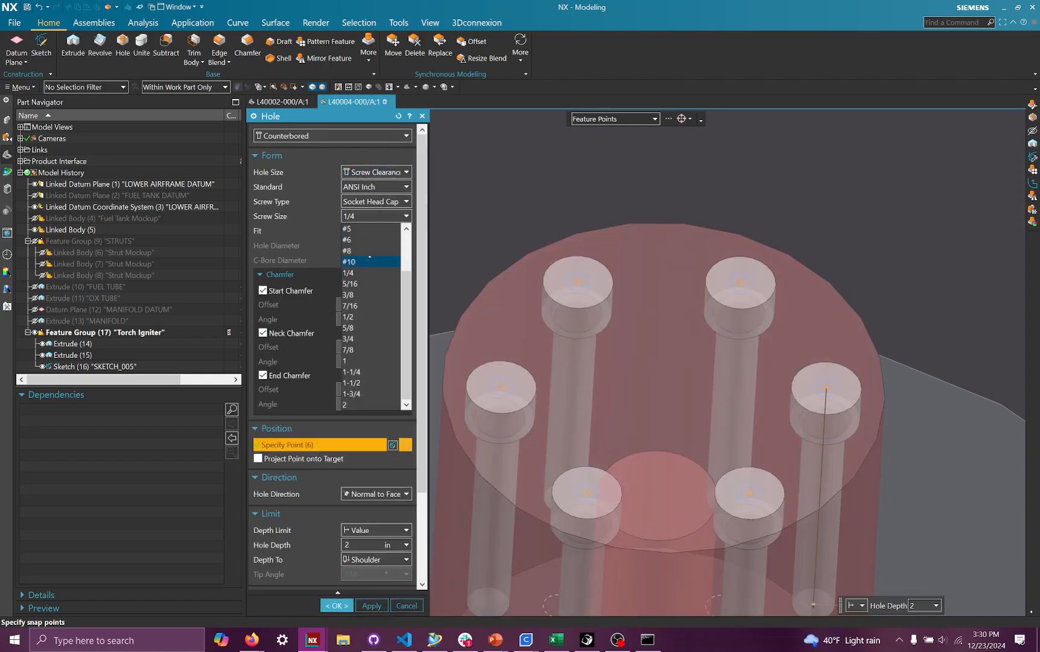
{"action": "left_click", "coordinate": [370, 261]}
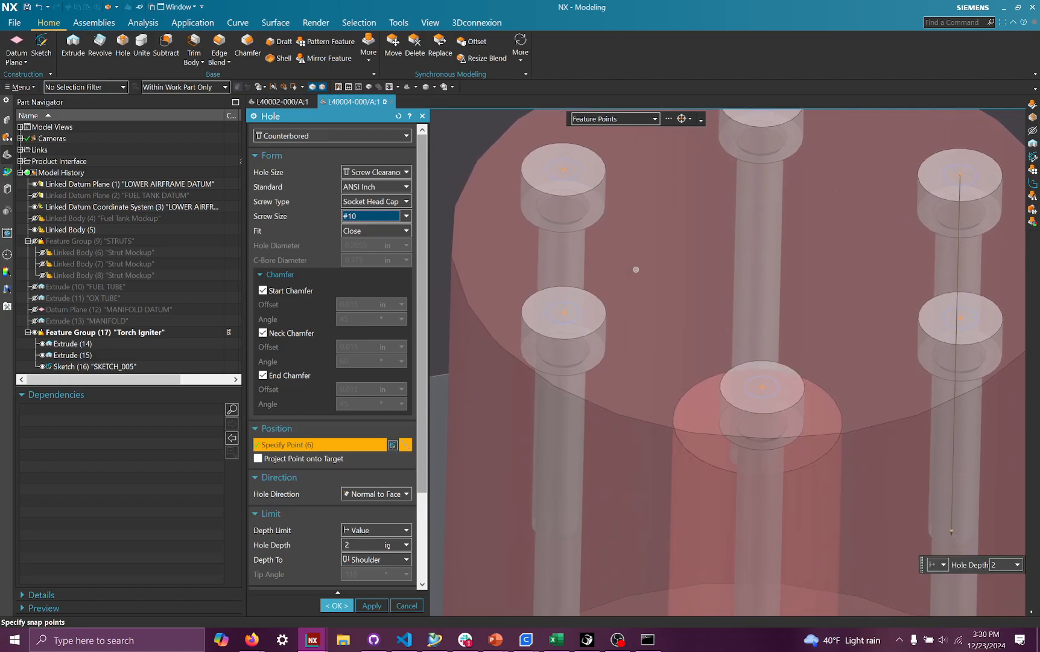
{"action": "left_click", "coordinate": [374, 530]}
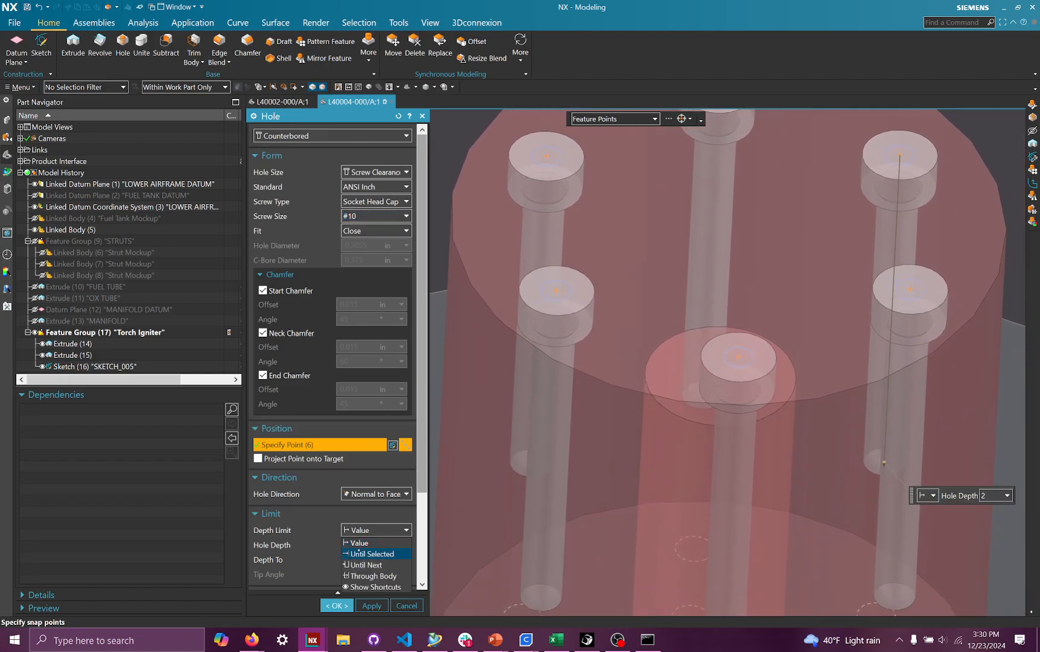
{"action": "left_click", "coordinate": [373, 576]}
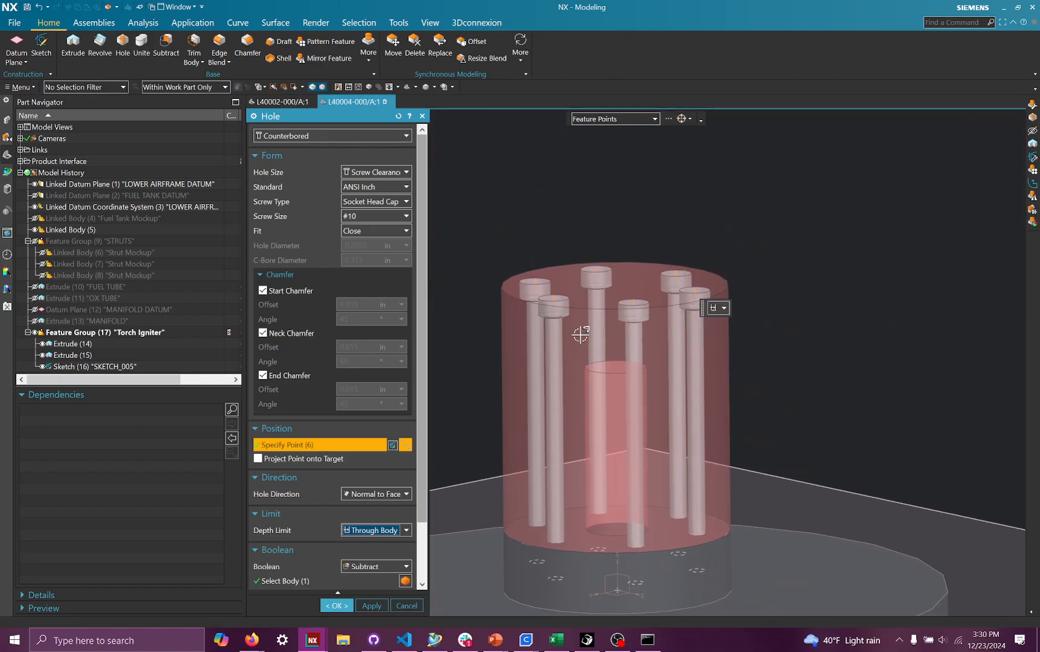
{"action": "middle_click_drag", "start_coordinate": [609, 564], "coordinate": [717, 597]}
{"action": "middle_click_drag", "start_coordinate": [708, 538], "coordinate": [599, 318]}
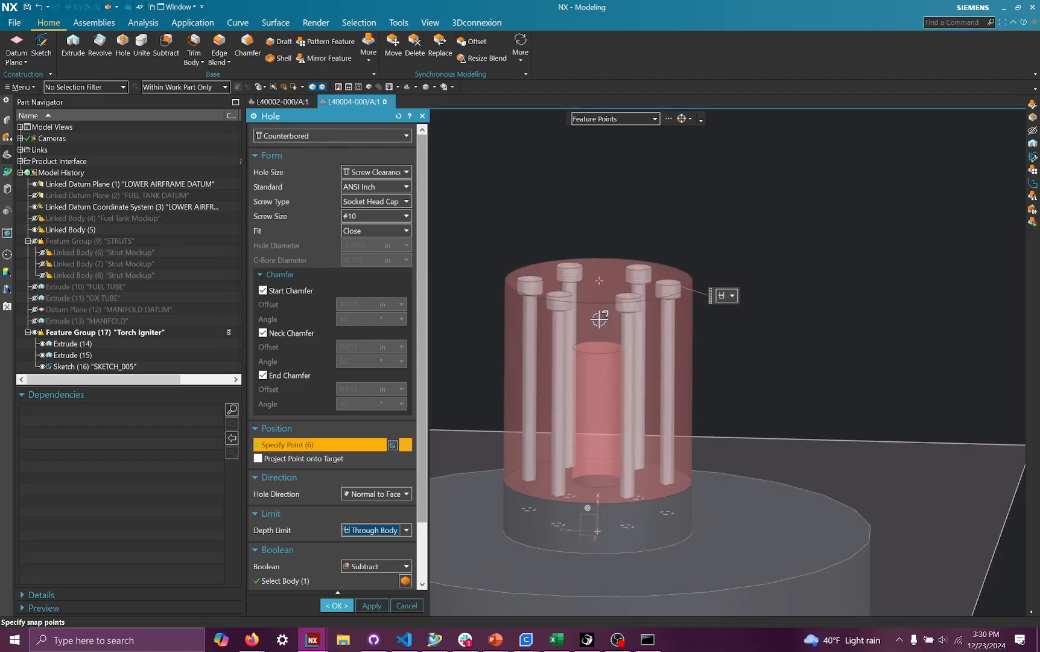
{"action": "left_click", "coordinate": [337, 605]}
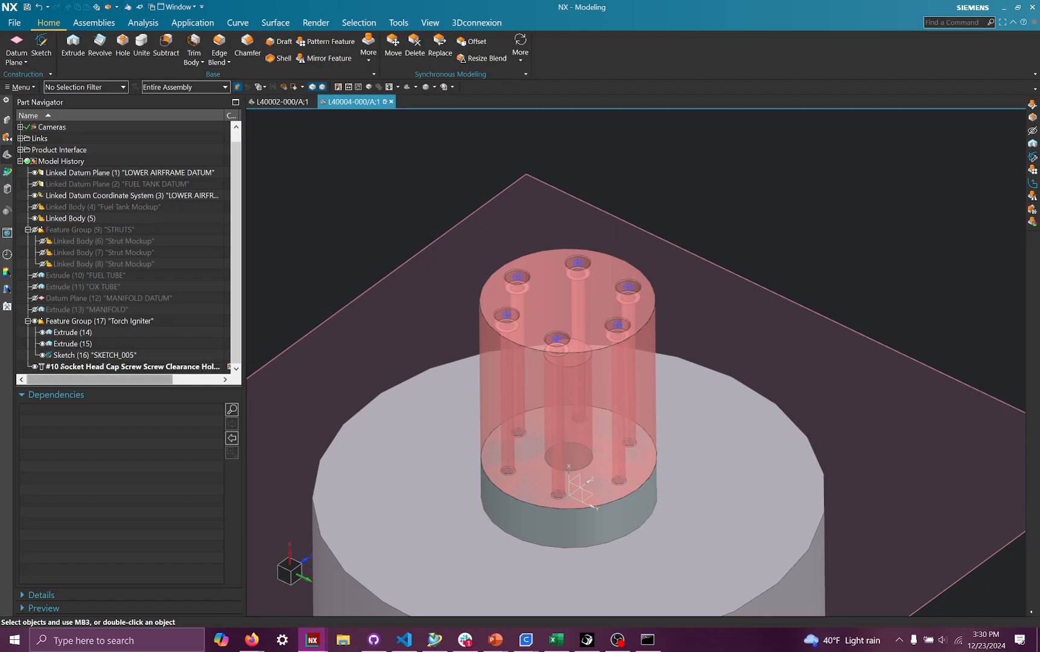
- Move the counterbored hole feature into the Torch Igniter group and collapse the group
{"action": "left_click_drag", "start_coordinate": [90, 367], "coordinate": [84, 331]}
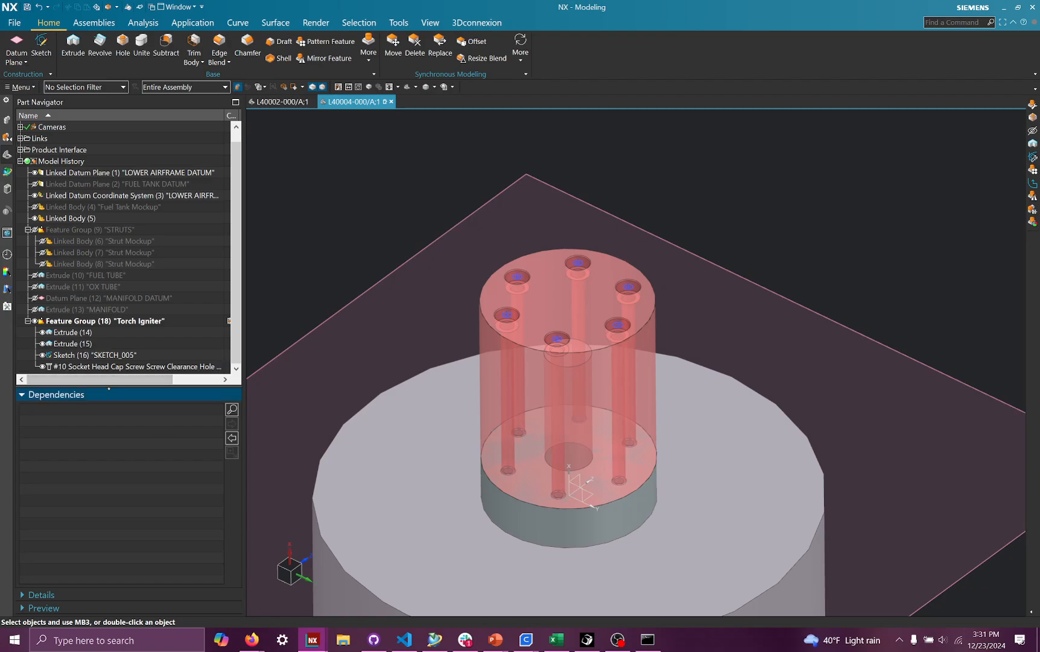
{"action": "left_click_drag", "start_coordinate": [110, 387], "coordinate": [95, 334]}
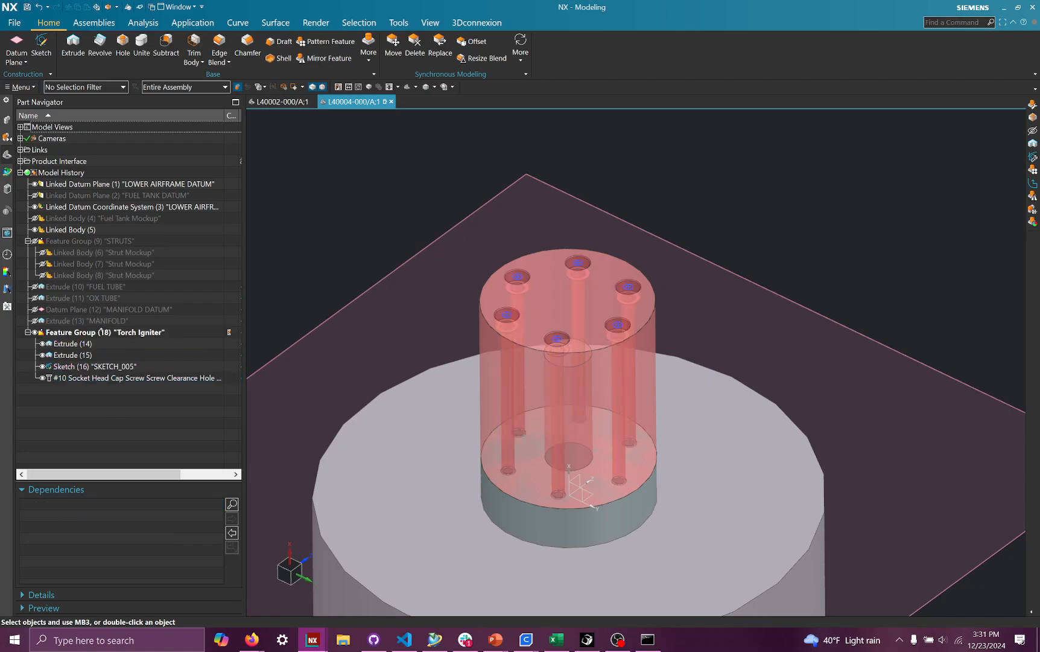
{"action": "left_click", "coordinate": [79, 378]}
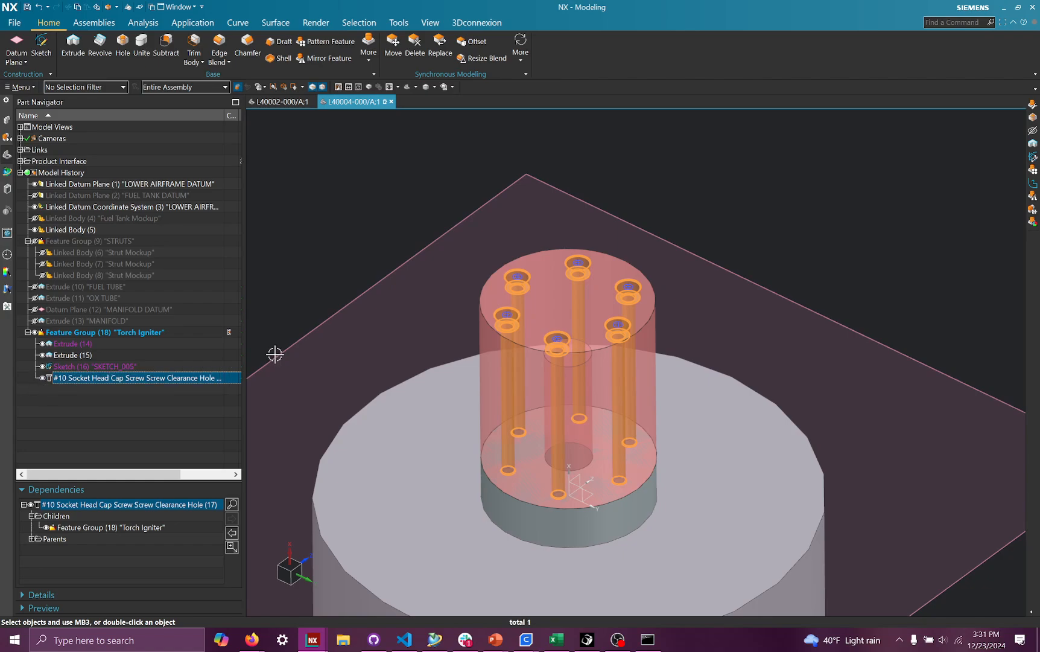
{"action": "left_click", "coordinate": [28, 332]}
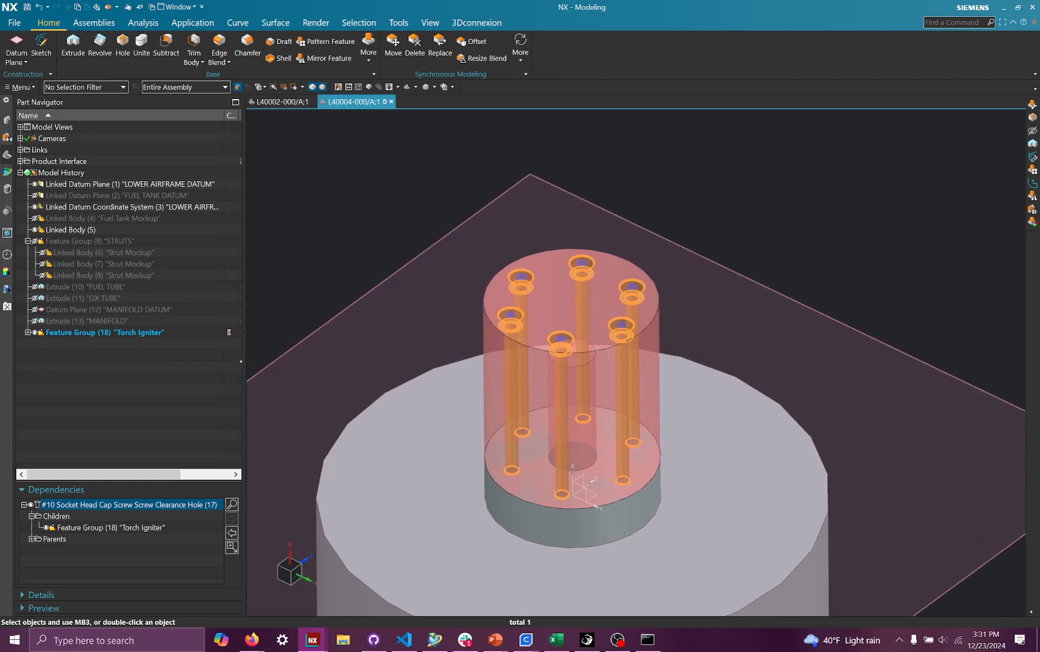
{"action": "key", "text": "Escape"}
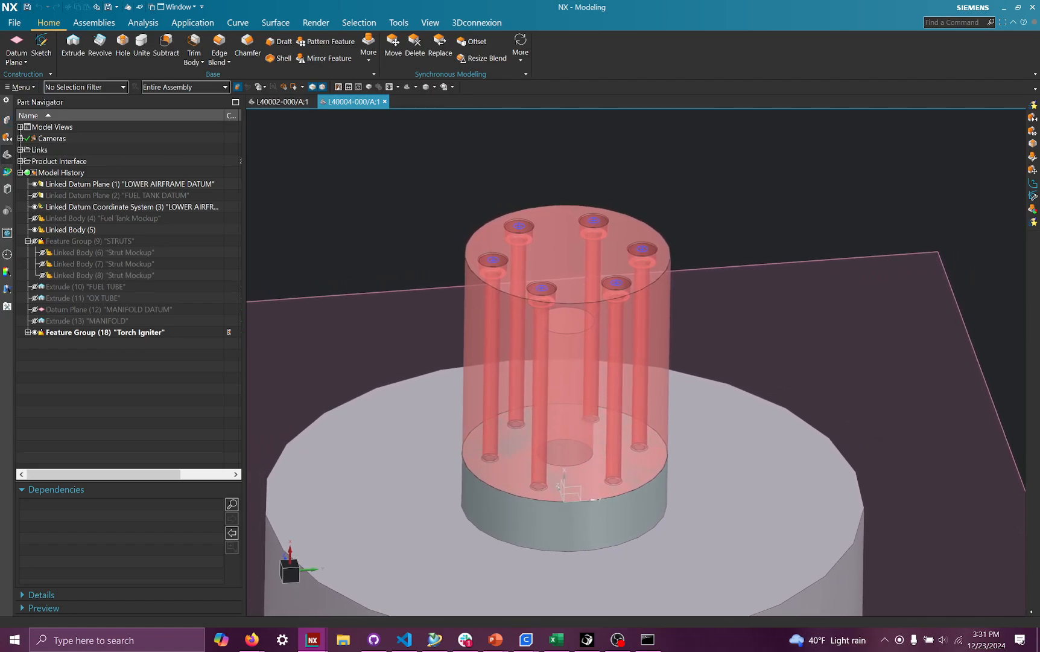
- Make the L40004-500 subassembly the work part in the assembly navigator
{"action": "left_click", "coordinate": [7, 119]}
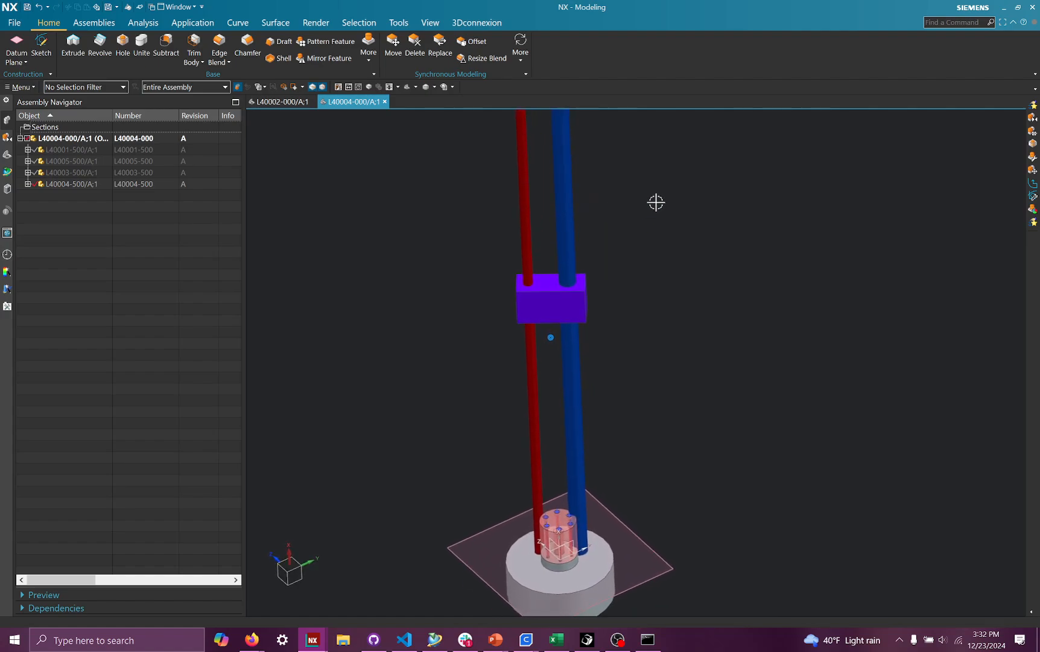
{"action": "left_click", "coordinate": [28, 183]}
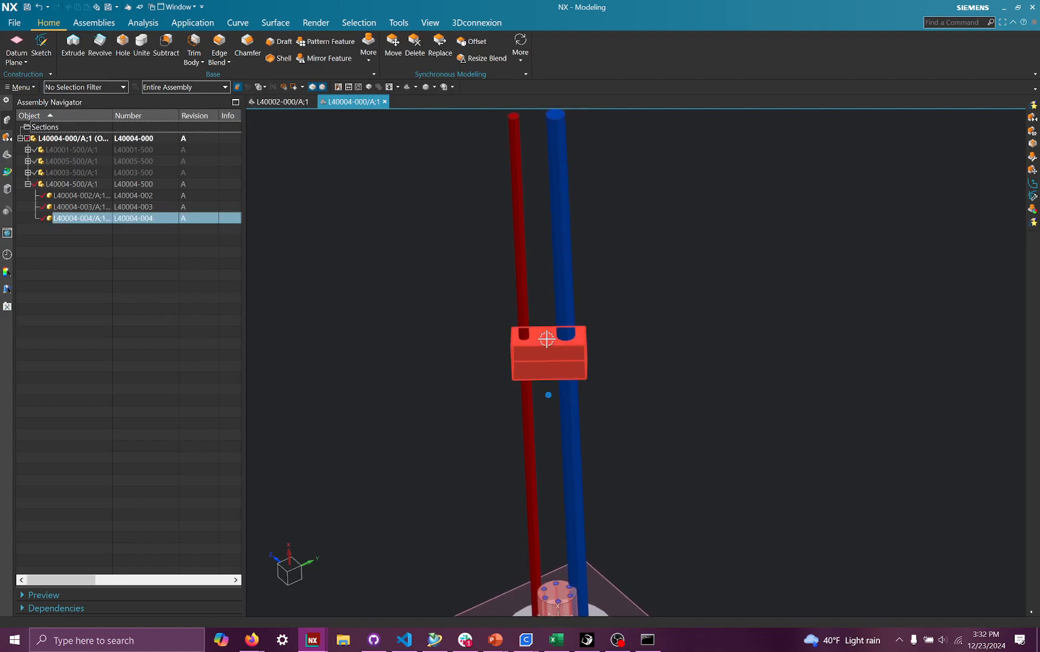
{"action": "key", "text": "w"}
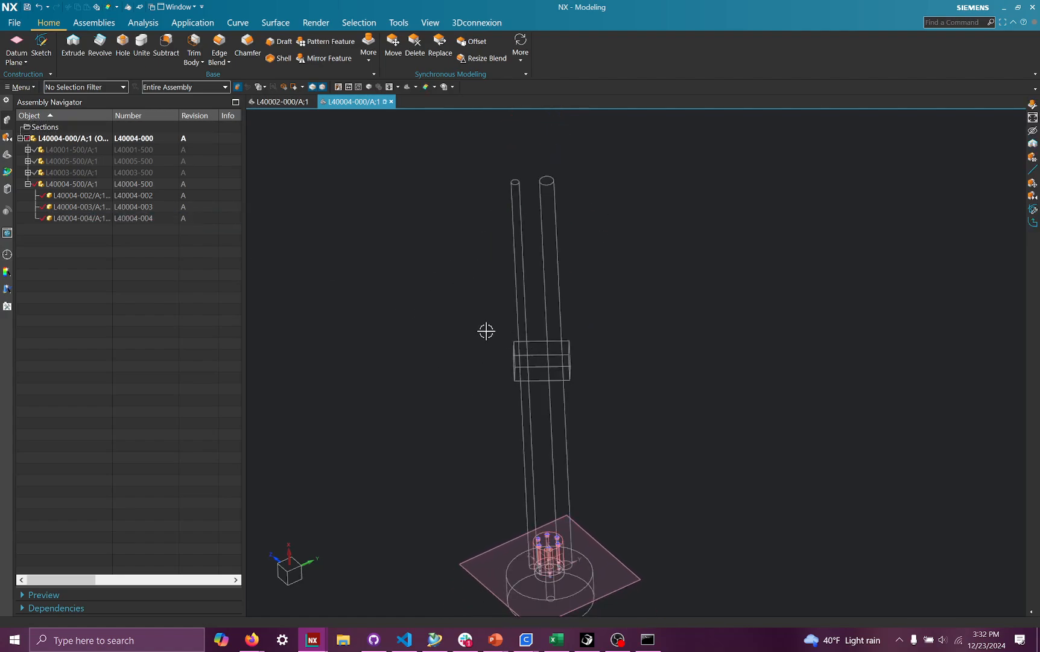
{"action": "right_click_drag", "start_coordinate": [545, 249], "coordinate": [448, 221]}
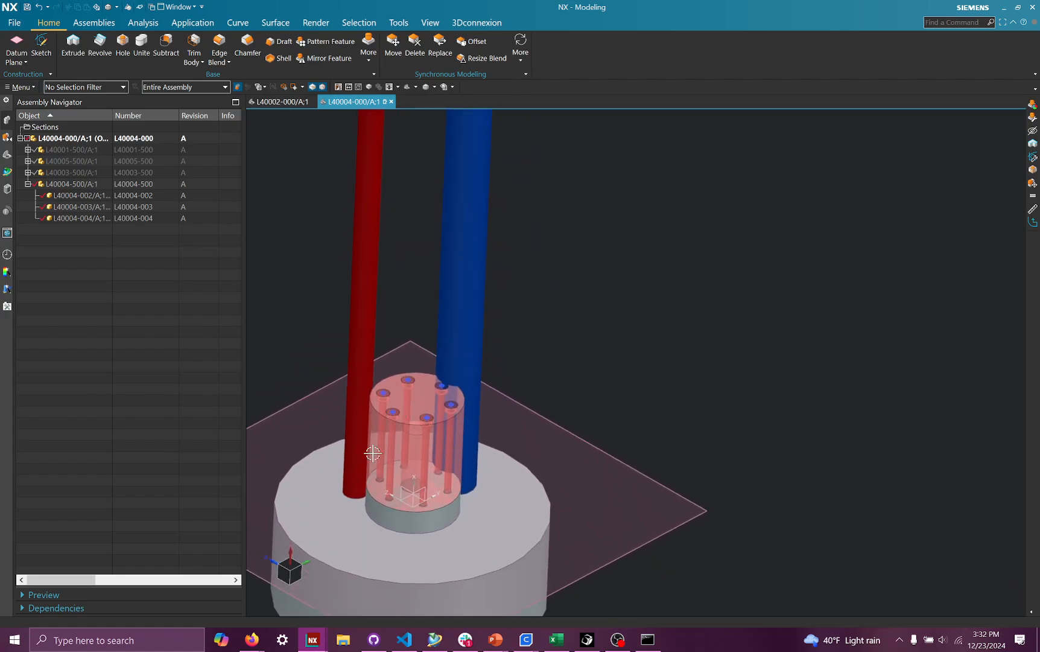
{"action": "scroll", "coordinate": [510, 363], "scroll_direction": "up", "scroll_amount": 3}
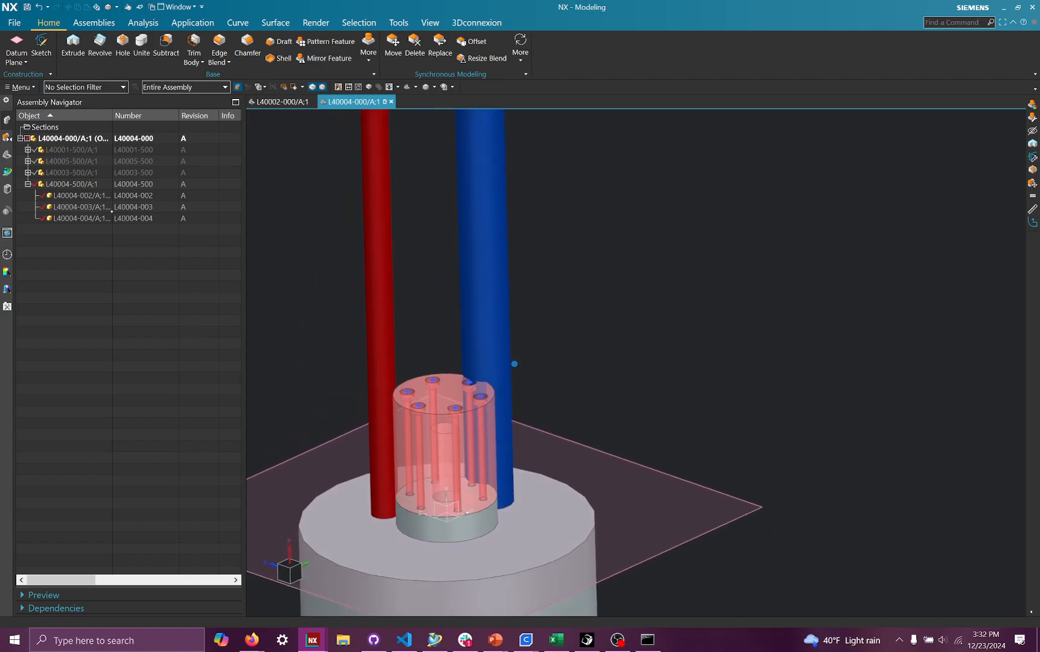
{"action": "right_click", "coordinate": [98, 184]}
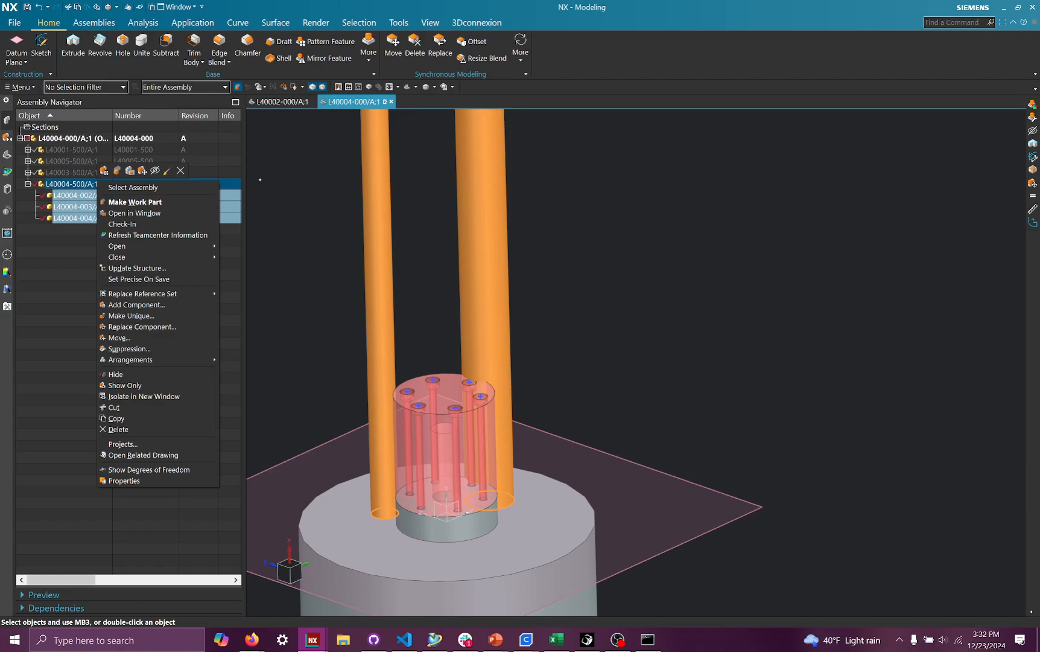
{"action": "left_click", "coordinate": [180, 200]}
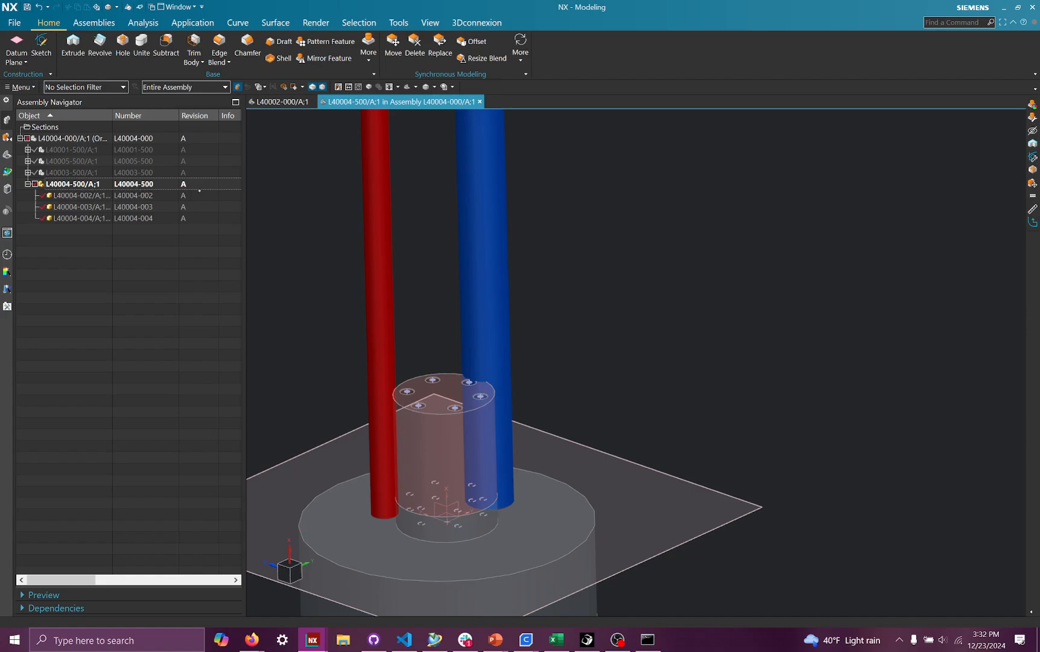
{"action": "scroll", "coordinate": [423, 324], "scroll_direction": "down", "scroll_amount": 5}
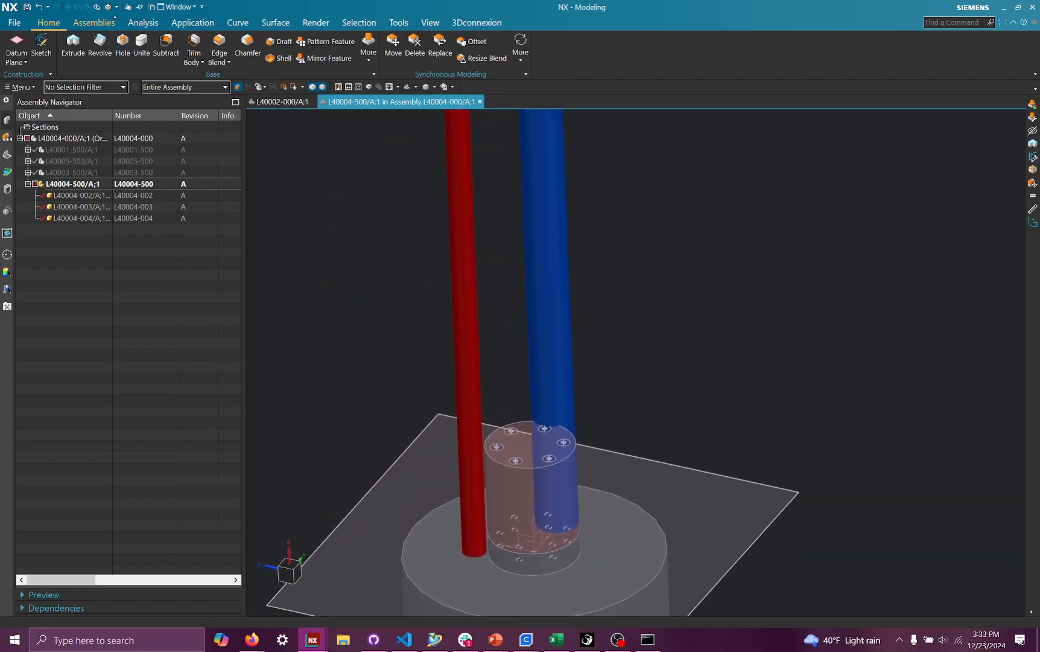
- Create a new empty component in the L40004-500 subassembly with ID L40004-005 and name TORCH IGNITER DEMO
{"action": "left_click", "coordinate": [94, 22]}
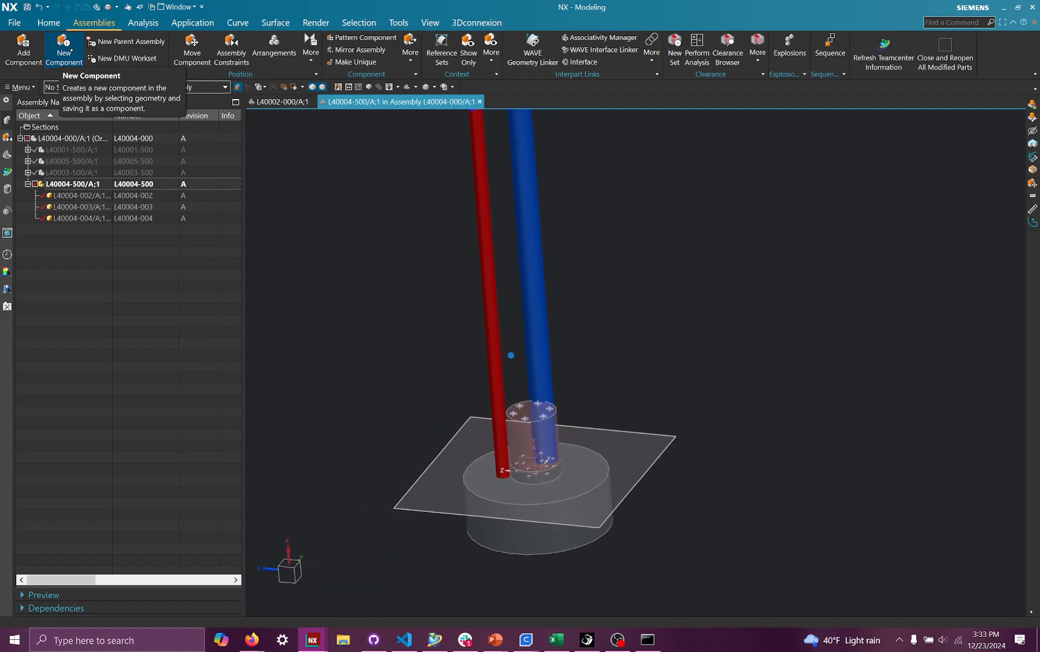
{"action": "left_click", "coordinate": [63, 49]}
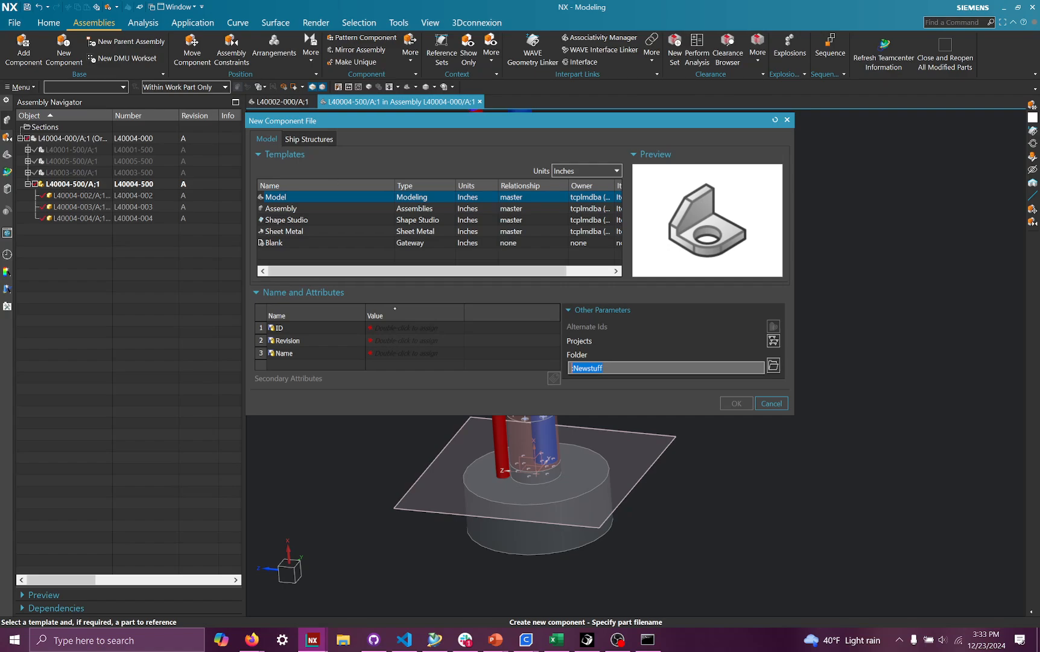
{"action": "left_click", "coordinate": [393, 330]}
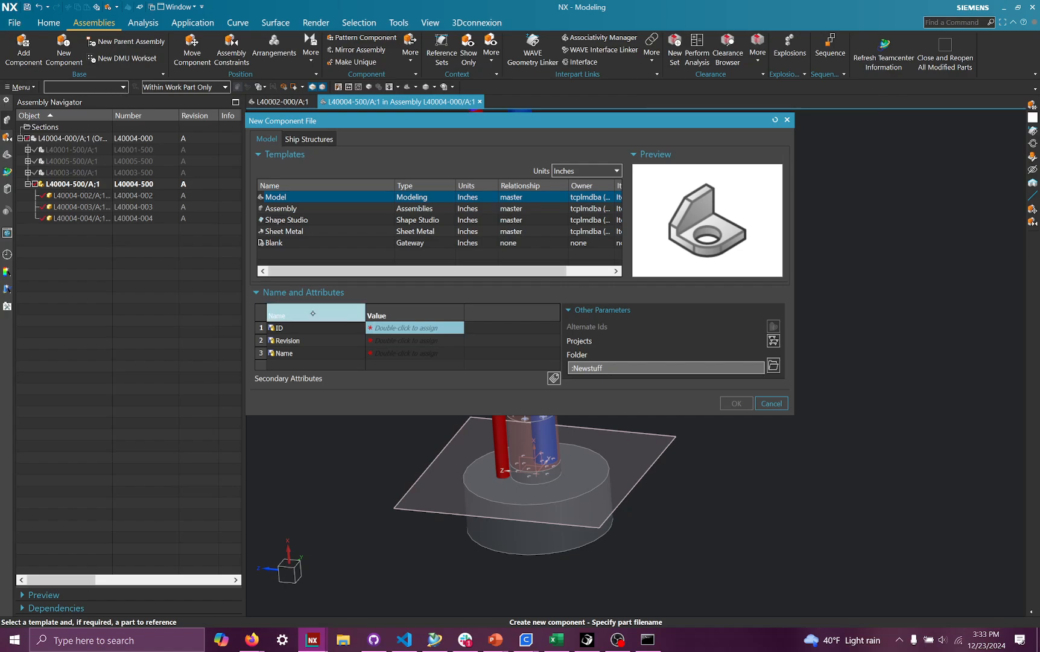
{"action": "double_click", "coordinate": [411, 329]}
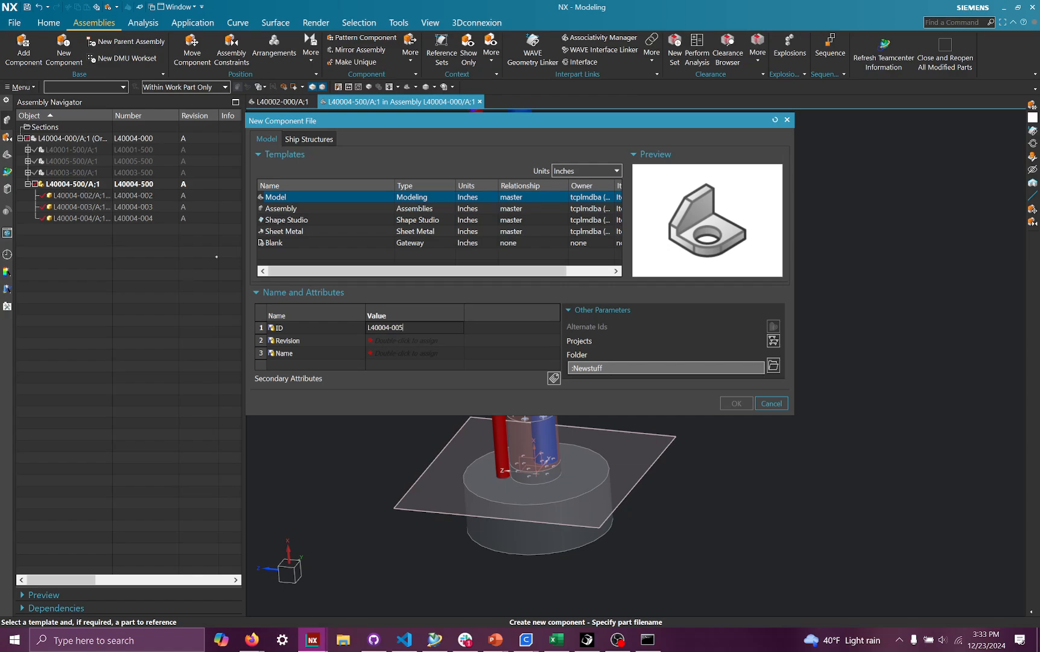
{"action": "double_click", "coordinate": [406, 353]}
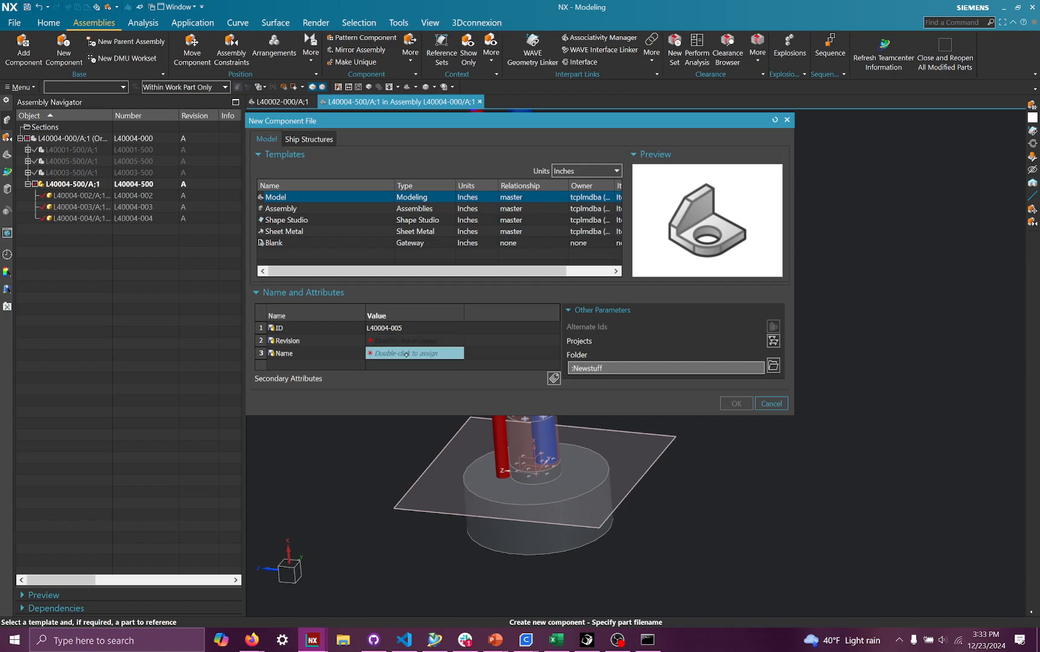
{"action": "type", "text": "TORCH IGNITER DEMO"}
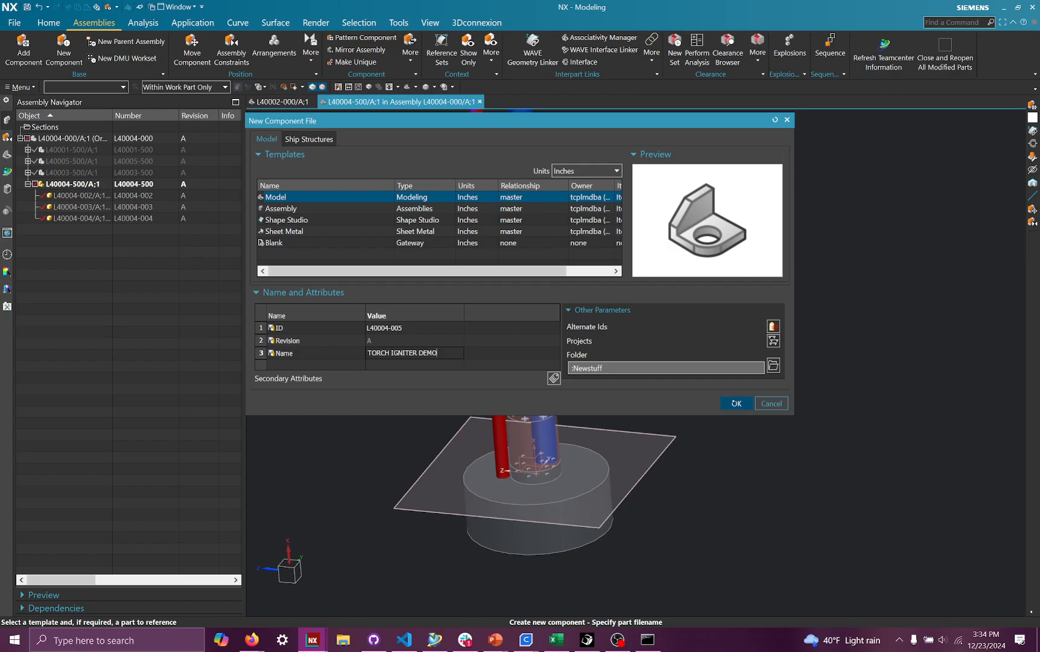
{"action": "left_click", "coordinate": [736, 403]}
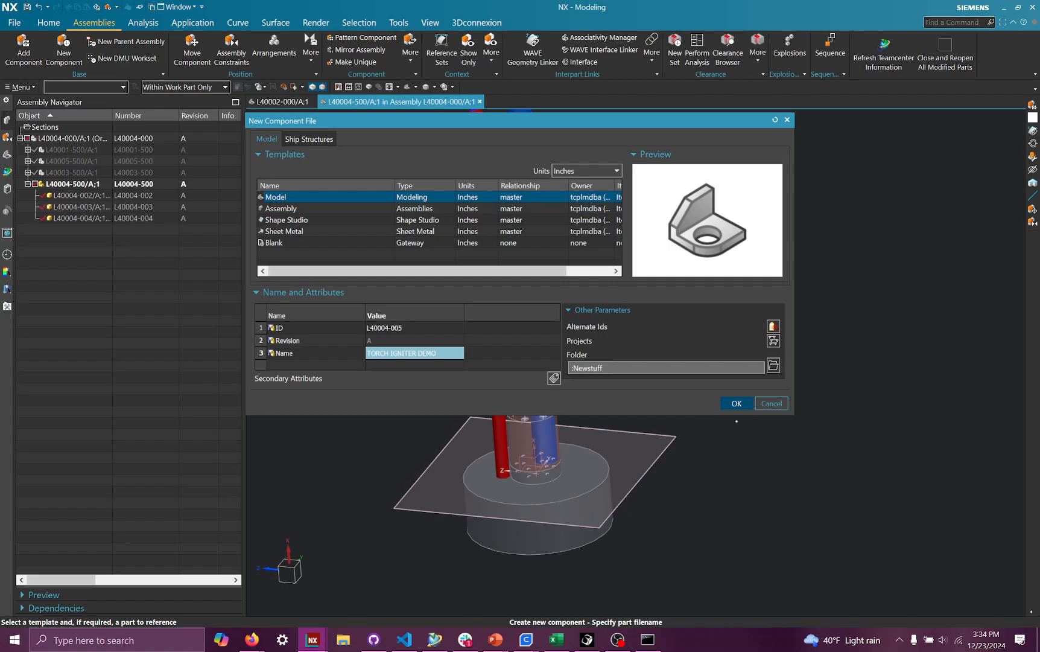
{"action": "left_click", "coordinate": [736, 403]}
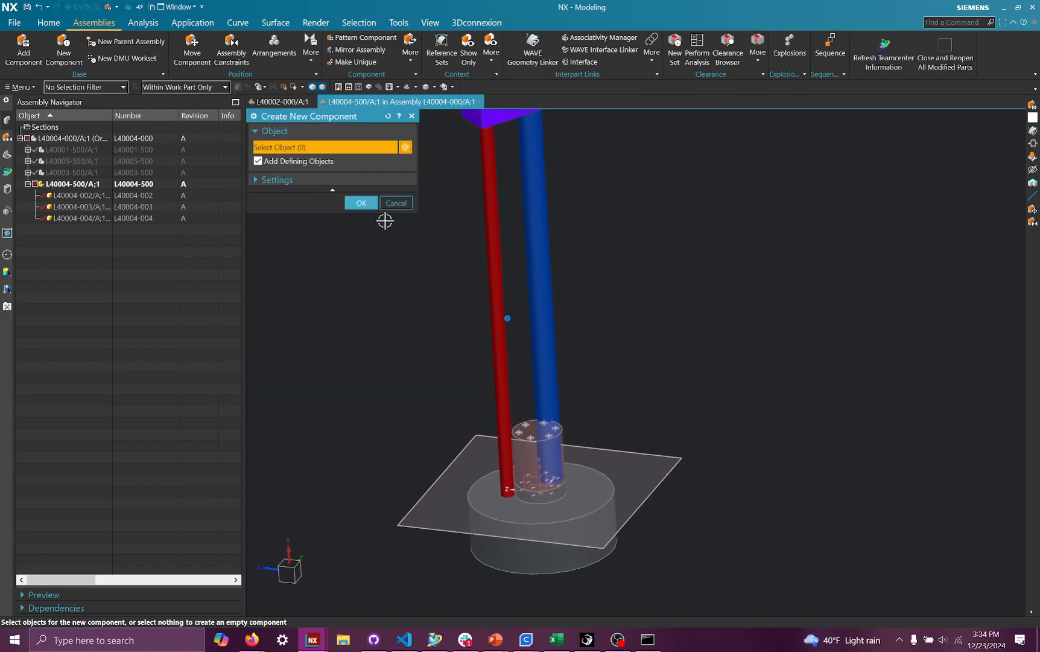
{"action": "left_click", "coordinate": [362, 203]}
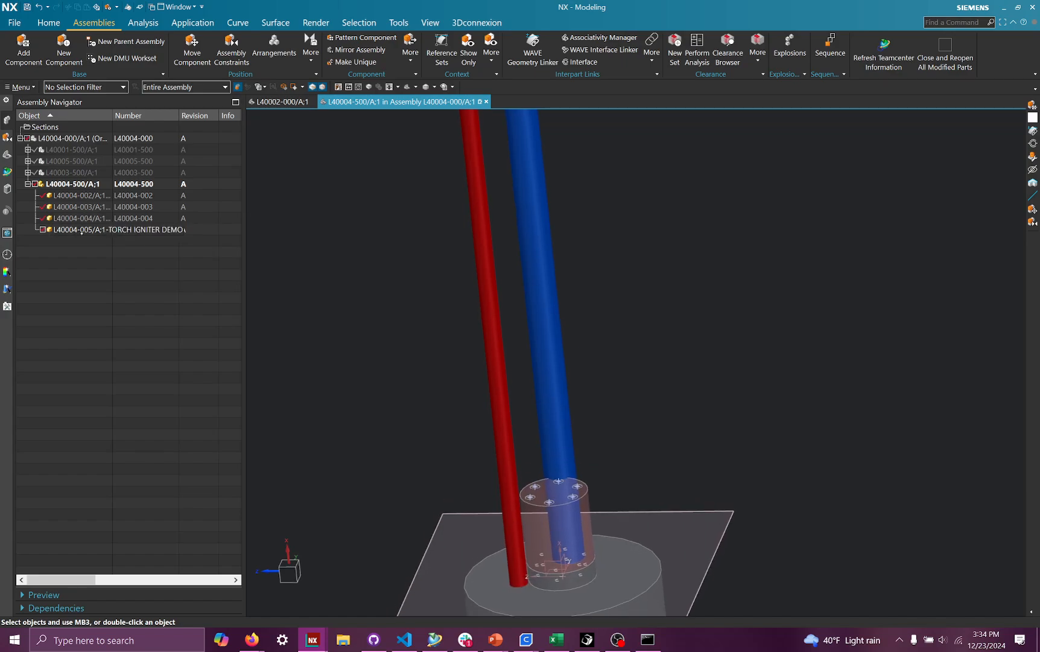
- Make the new L40004-005 component the work part
{"action": "left_click", "coordinate": [78, 230]}
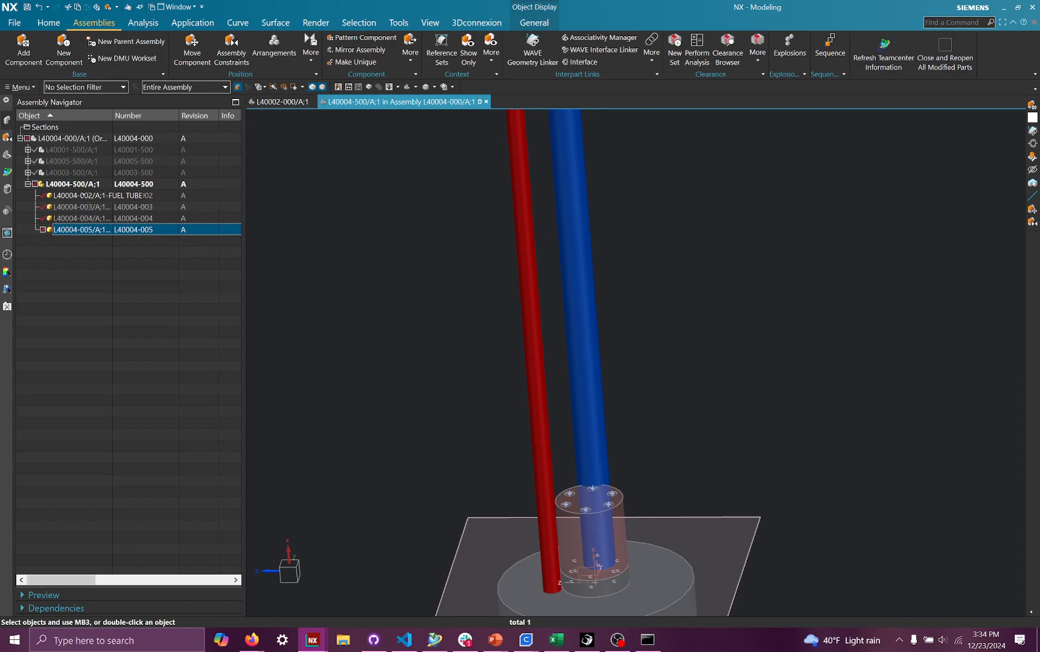
{"action": "right_click", "coordinate": [84, 230]}
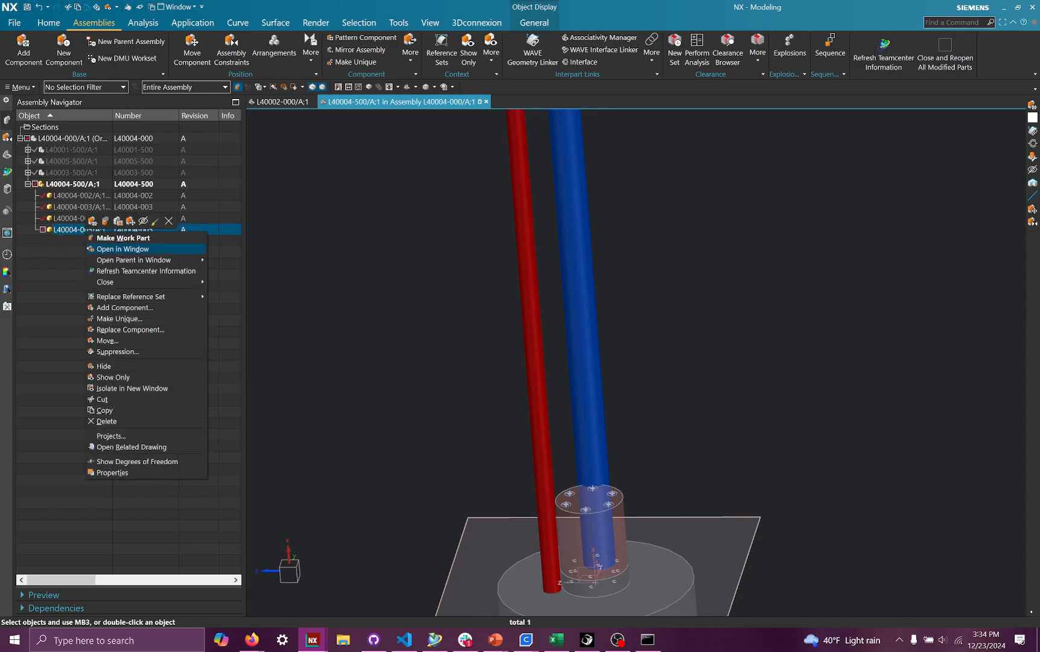
{"action": "left_click", "coordinate": [64, 247]}
{"action": "right_click", "coordinate": [78, 230]}
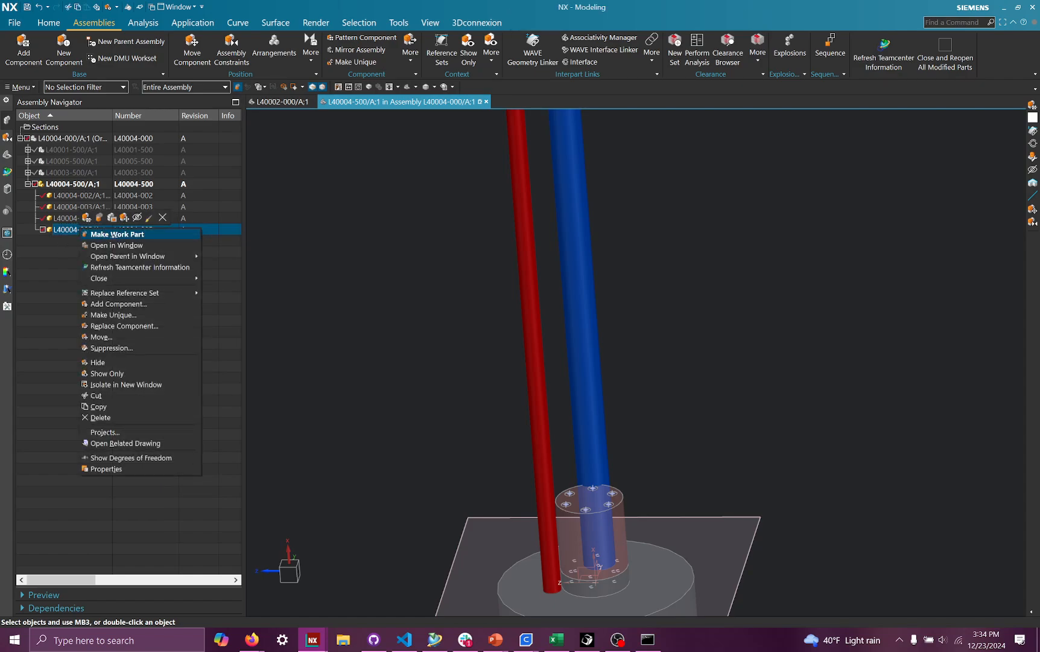
{"action": "left_click", "coordinate": [96, 234]}
{"action": "right_click", "coordinate": [91, 230]}
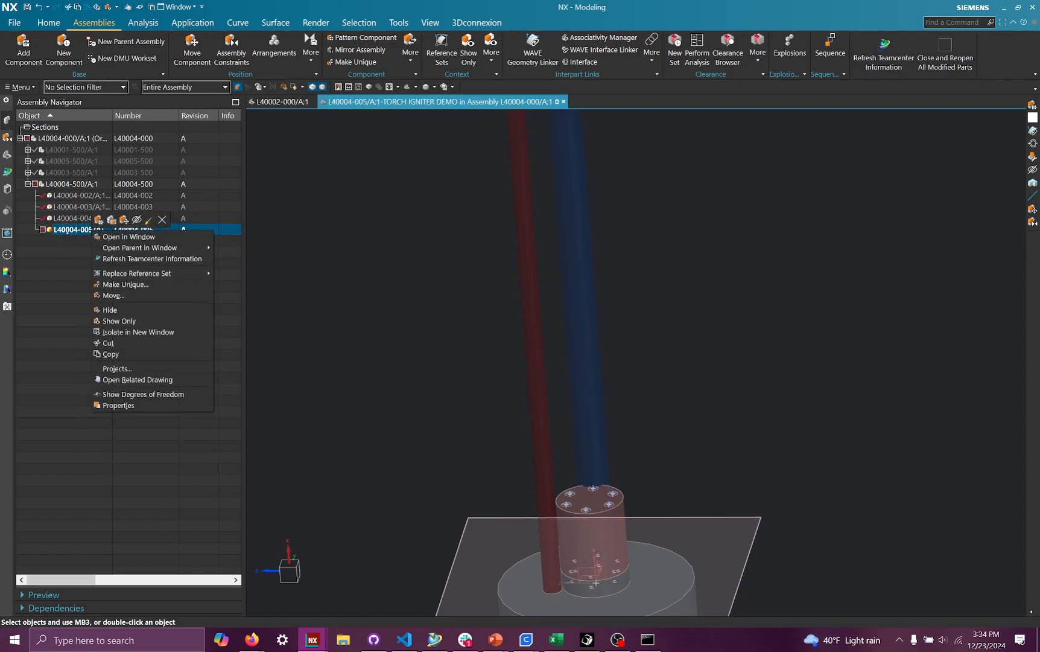
{"action": "left_click", "coordinate": [79, 237]}
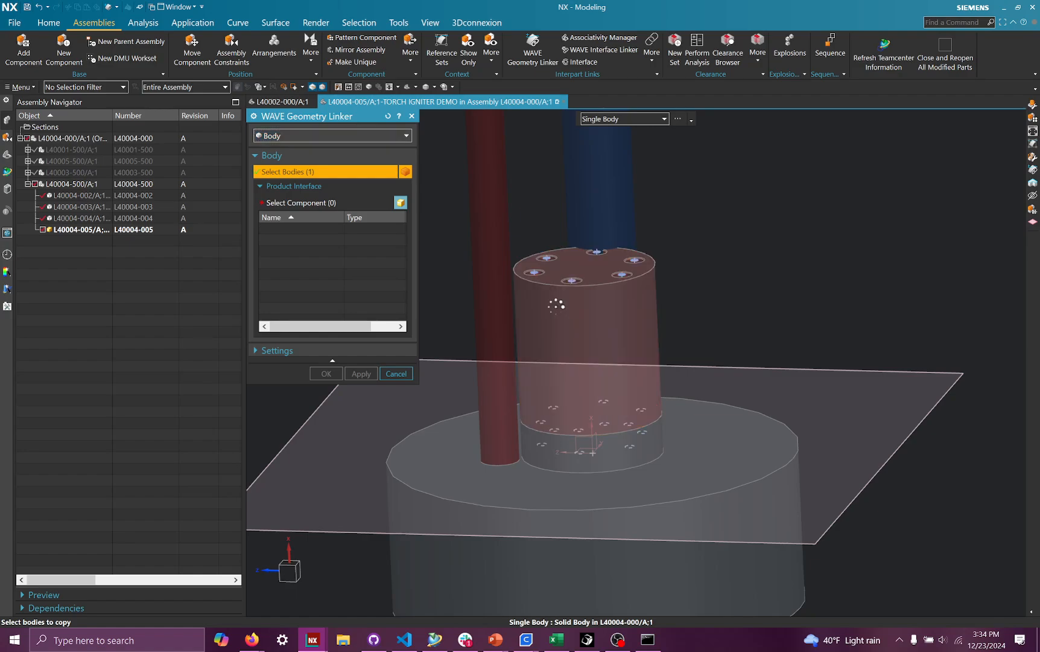
- Link the igniter tube body into the new component with the WAVE Geometry Linker
{"action": "left_click", "coordinate": [550, 329]}
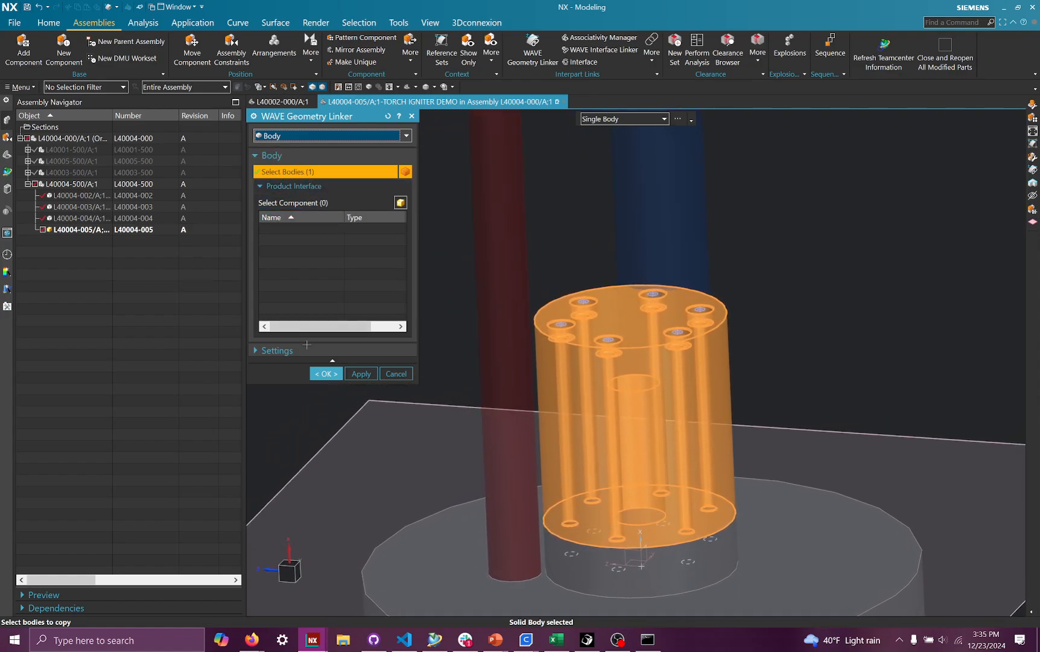
{"action": "left_click", "coordinate": [306, 136]}
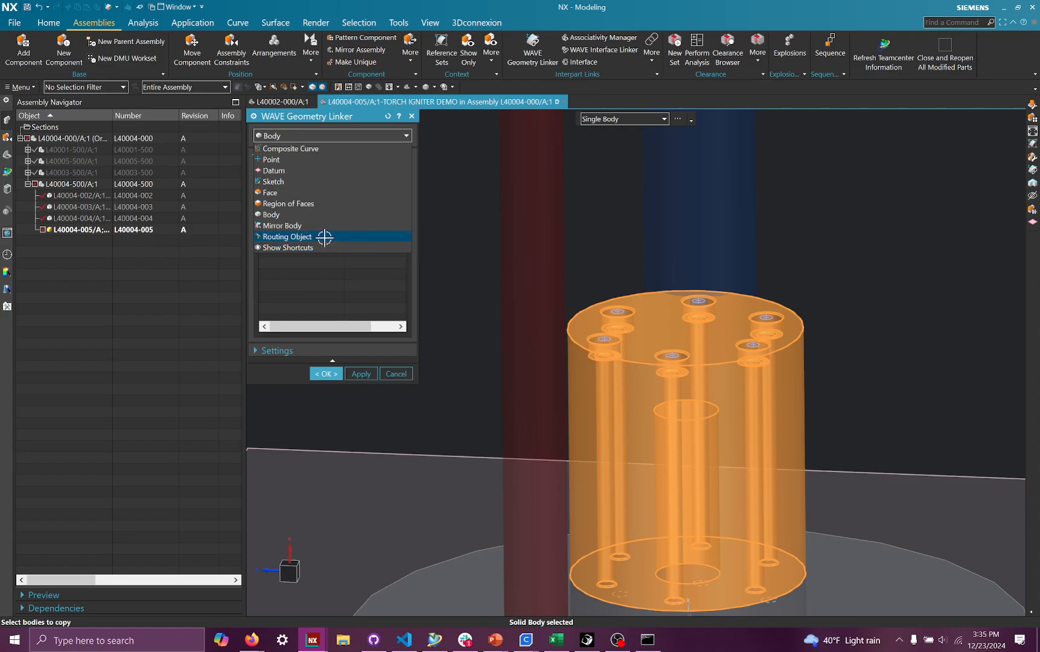
{"action": "left_click", "coordinate": [338, 275]}
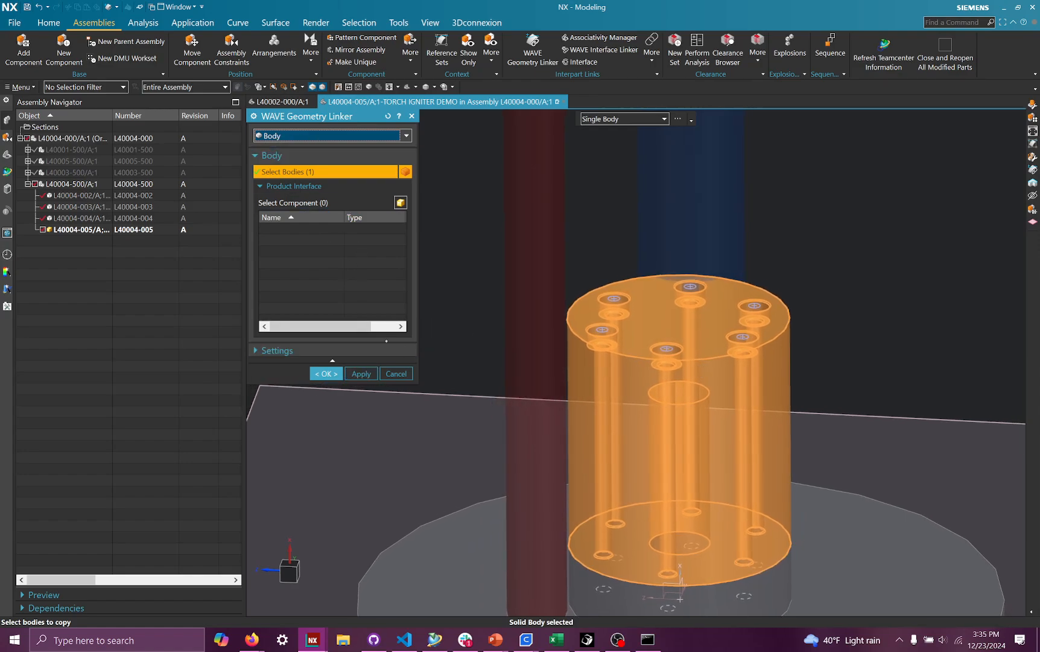
{"action": "left_click", "coordinate": [329, 374]}
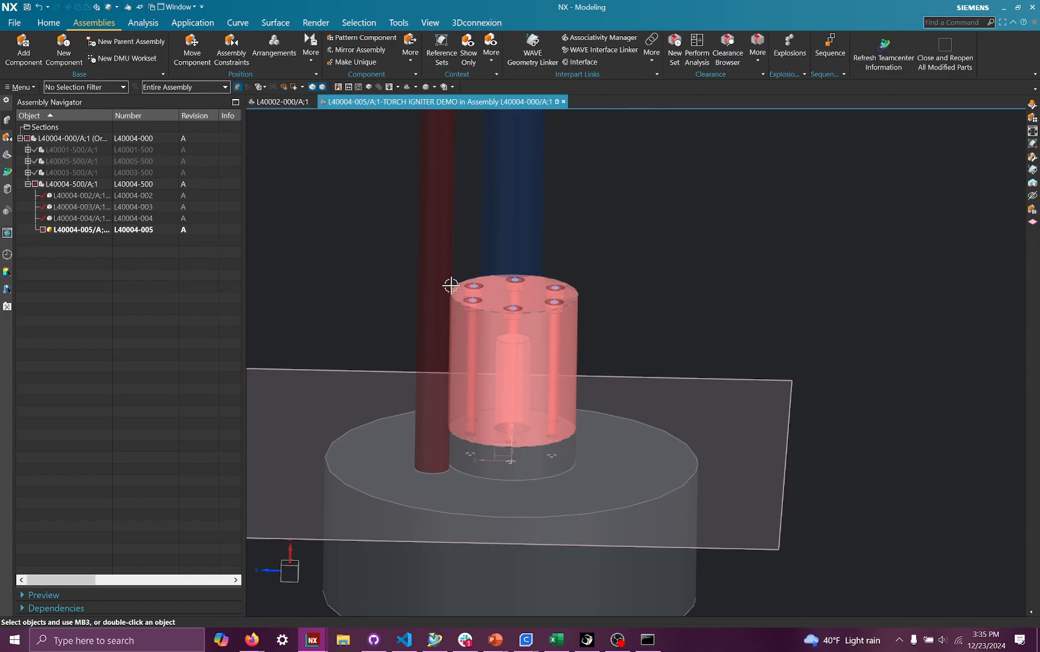
- Examine the new component's model history and the linked body in the view
{"action": "left_click", "coordinate": [7, 155]}
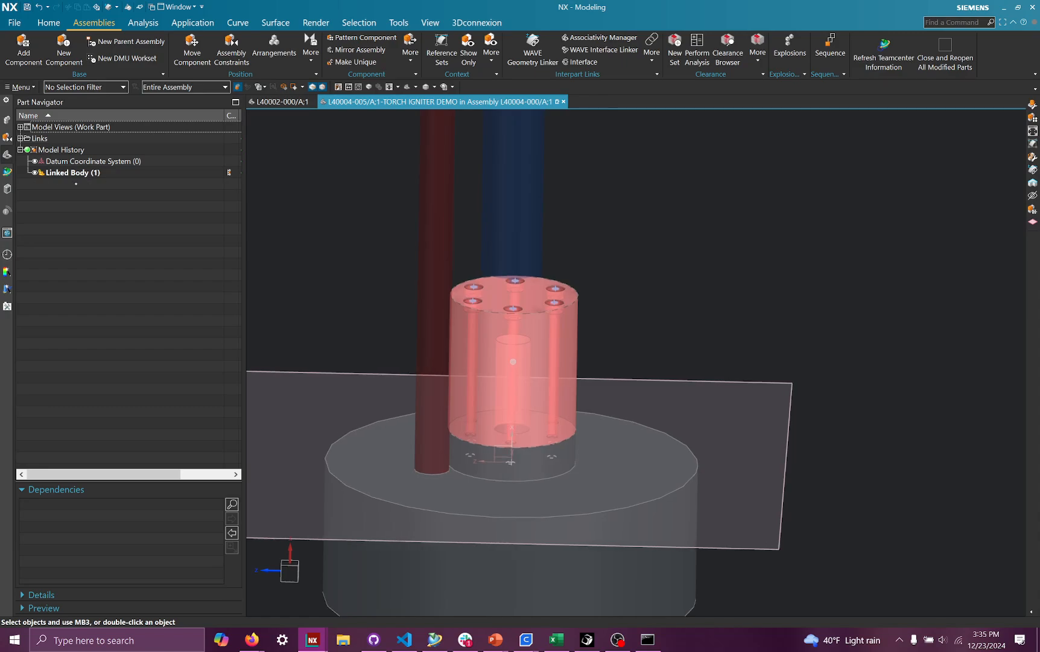
{"action": "left_click", "coordinate": [514, 362]}
{"action": "middle_click_drag", "start_coordinate": [290, 277], "coordinate": [324, 264]}
{"action": "key", "text": "Escape"}
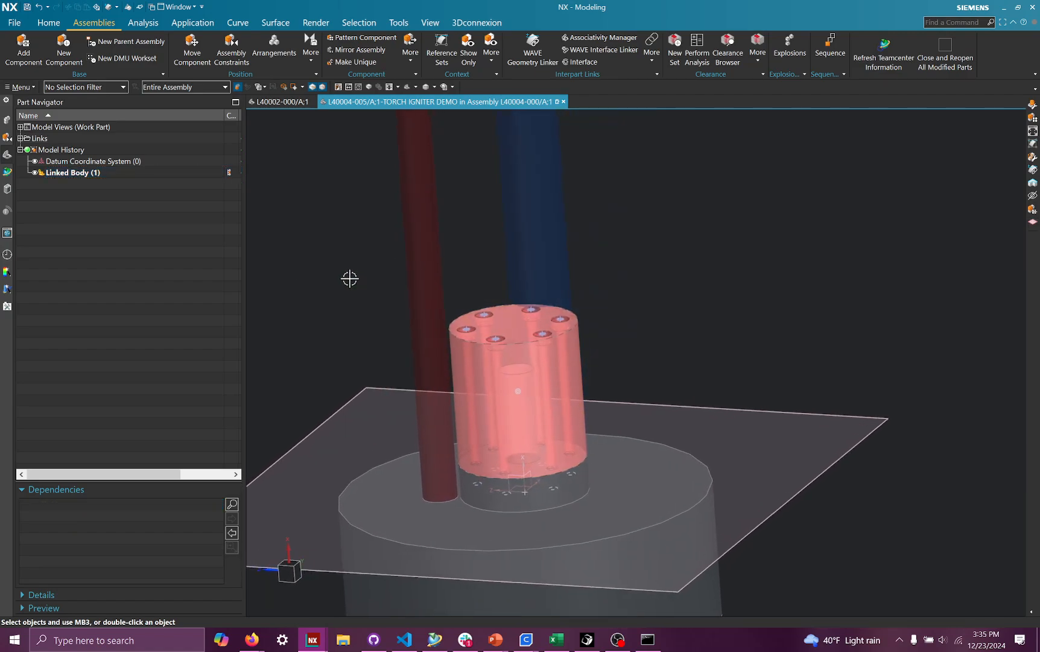
{"action": "left_click", "coordinate": [7, 121]}
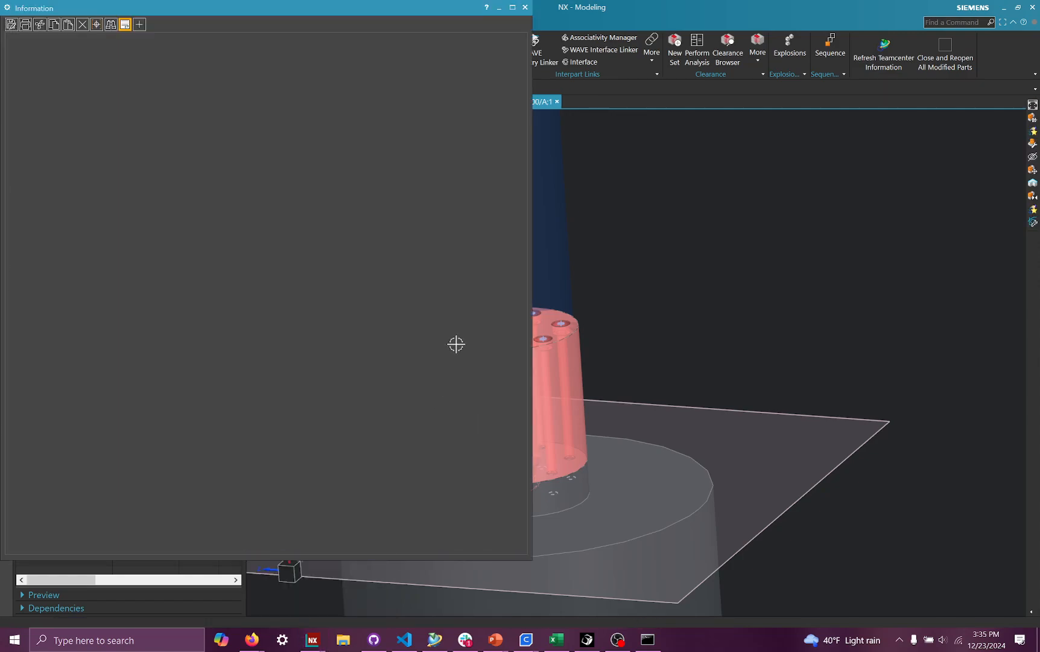
{"action": "left_click", "coordinate": [525, 7]}
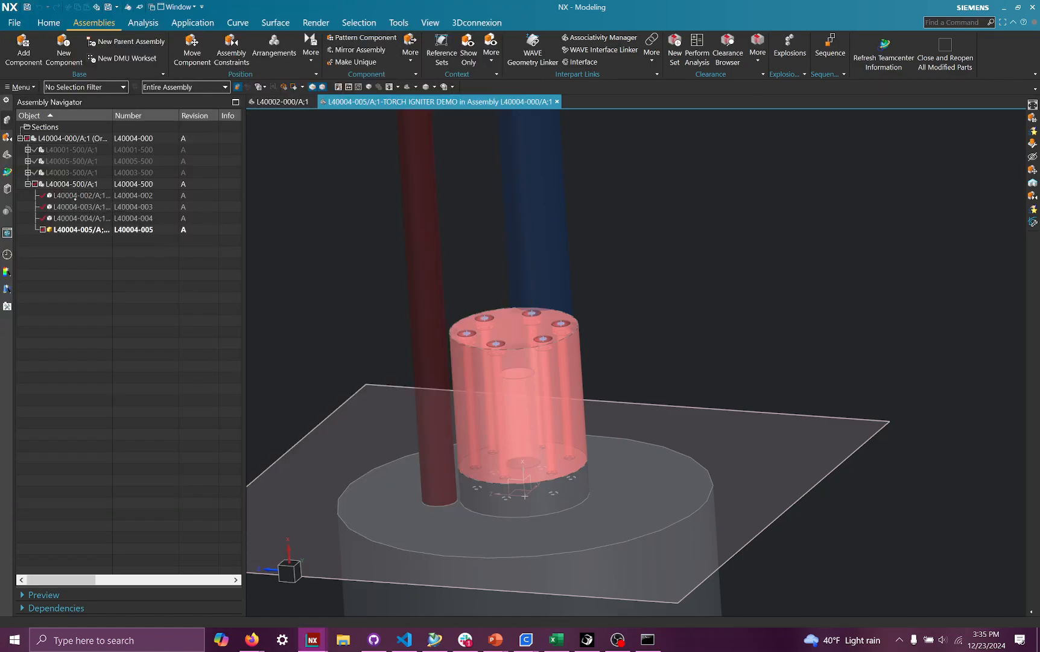
- Make the L40004-500 subassembly the work part again
{"action": "right_click", "coordinate": [75, 184]}
{"action": "left_click", "coordinate": [297, 234]}
{"action": "key", "text": "Escape"}
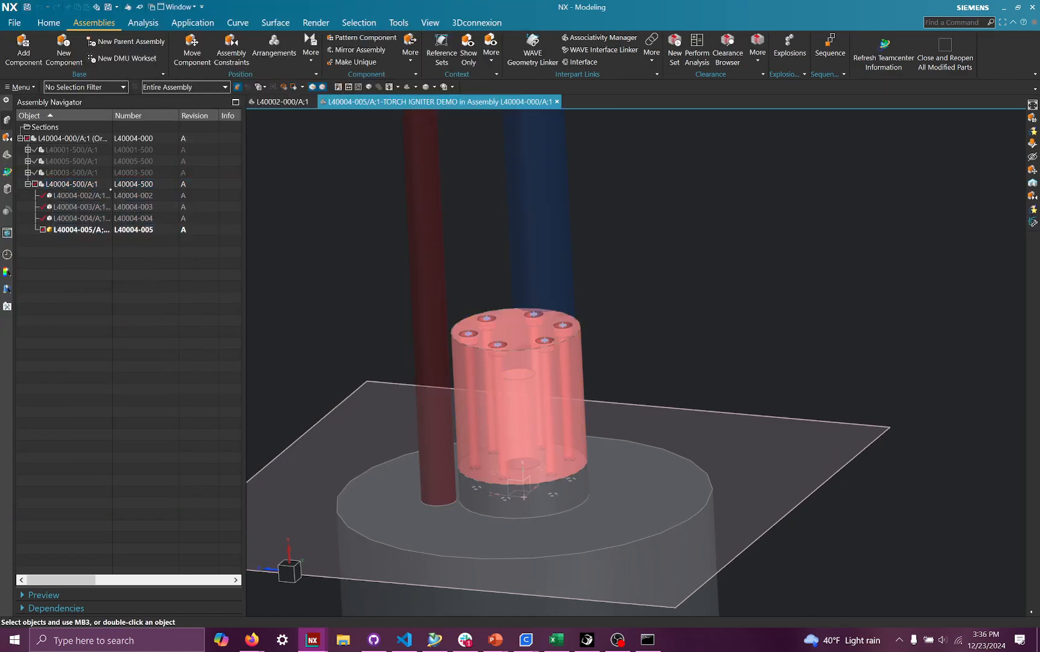
{"action": "right_click", "coordinate": [66, 183]}
{"action": "left_click", "coordinate": [99, 201]}
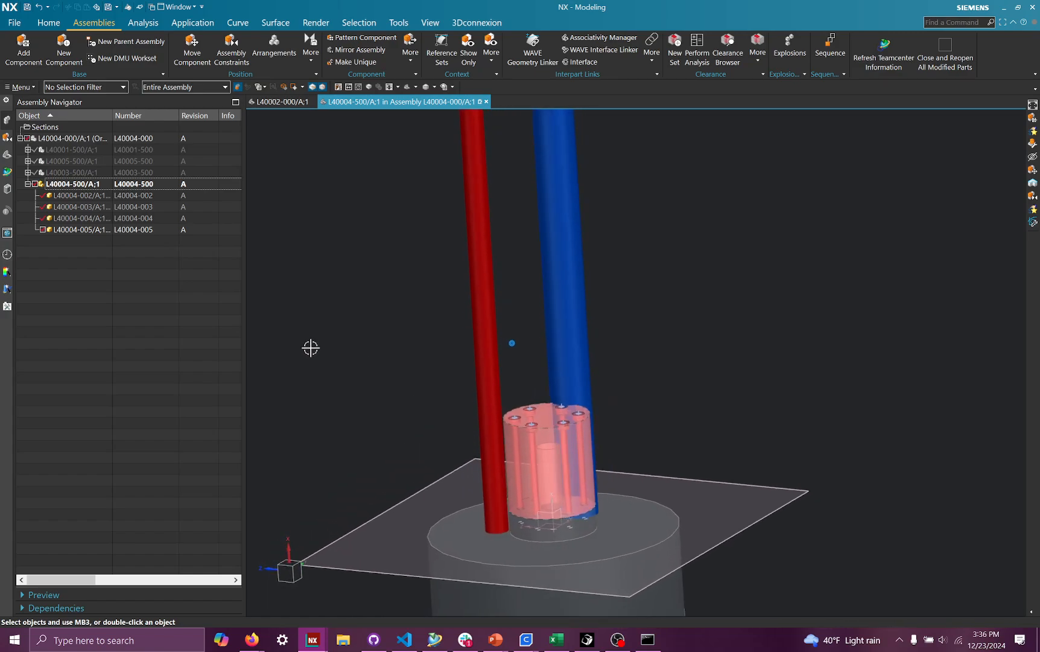
- Make the top-level L40004-000 assembly the work part and collapse the L40004-500 subassembly
{"action": "right_click", "coordinate": [75, 138]}
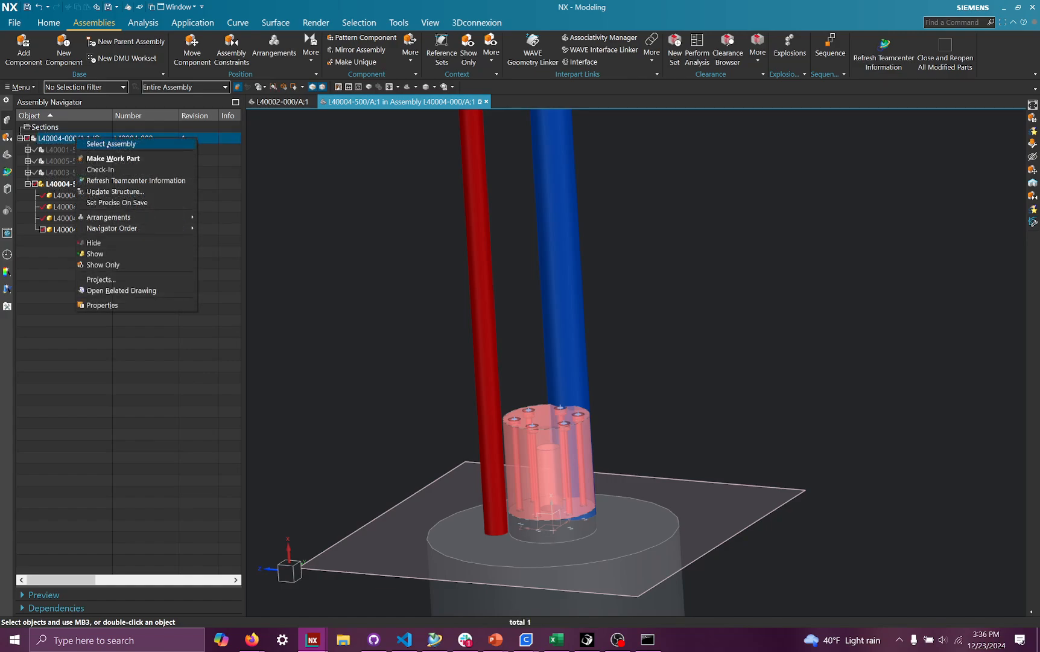
{"action": "left_click", "coordinate": [114, 158]}
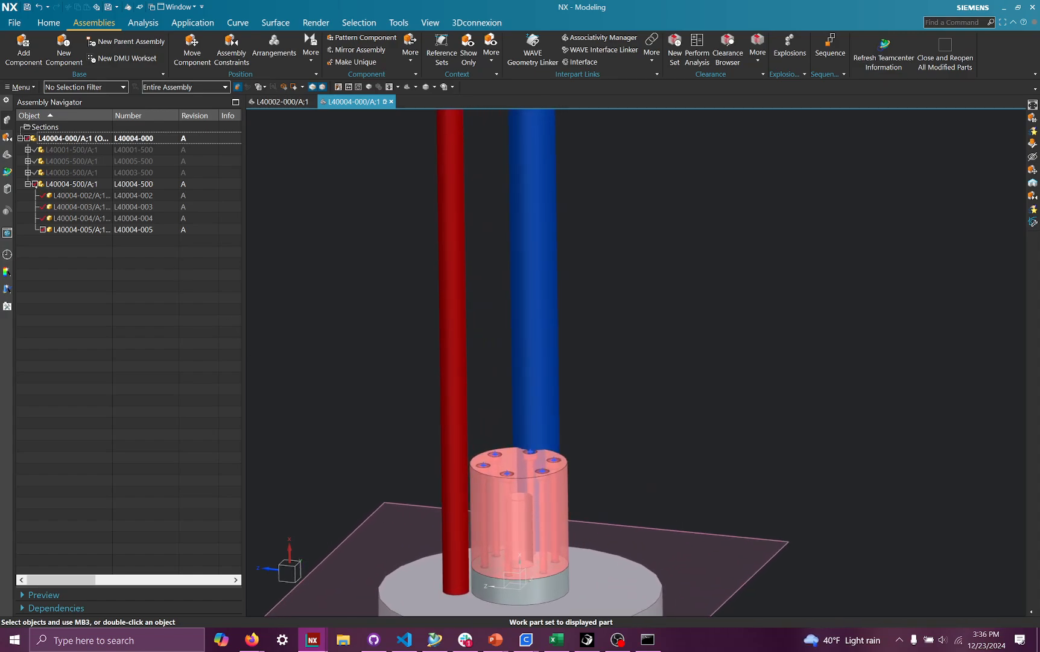
{"action": "left_click", "coordinate": [35, 184]}
{"action": "left_click", "coordinate": [28, 184]}
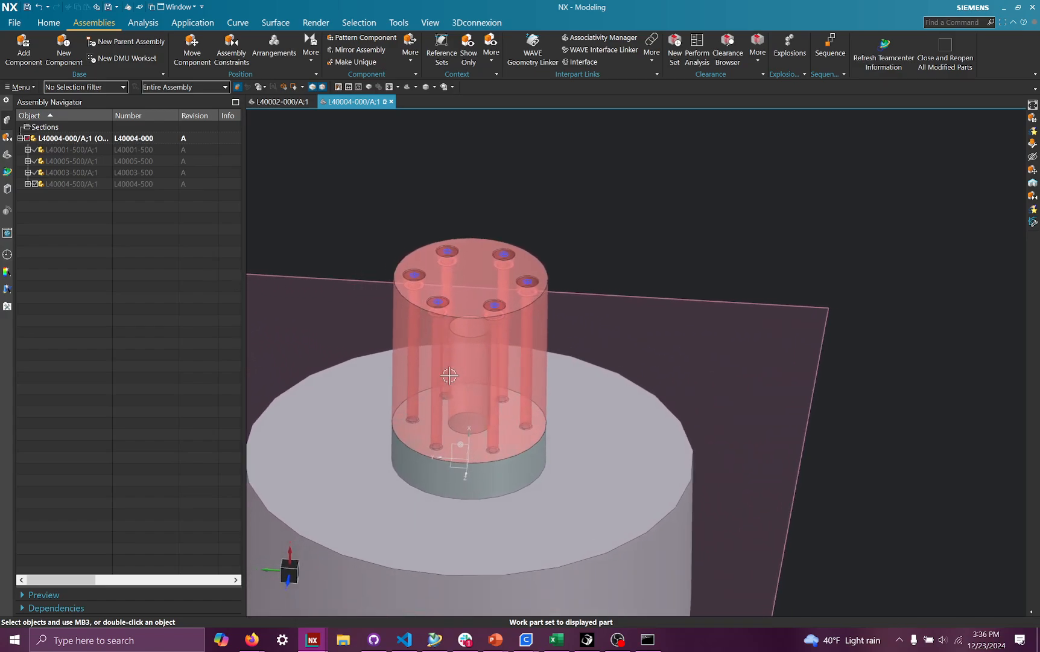
- Show the OX TUBE and FUEL TUBE extrudes and the STRUTS feature group in the layout part
{"action": "left_click", "coordinate": [8, 155]}
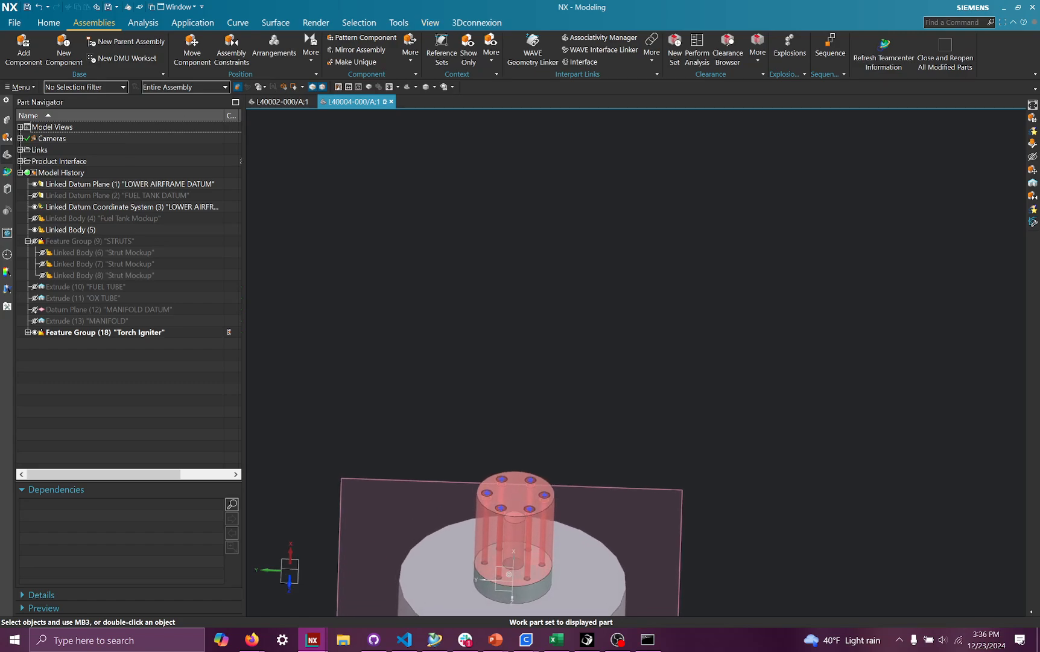
{"action": "left_click", "coordinate": [34, 298]}
{"action": "left_click", "coordinate": [35, 286]}
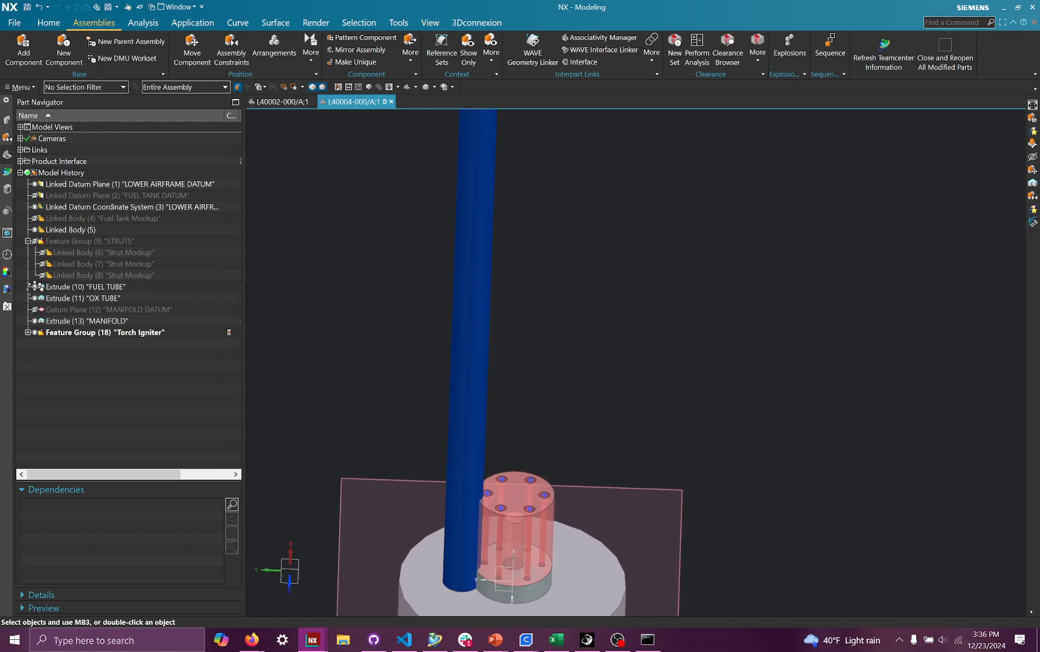
{"action": "left_click", "coordinate": [35, 241]}
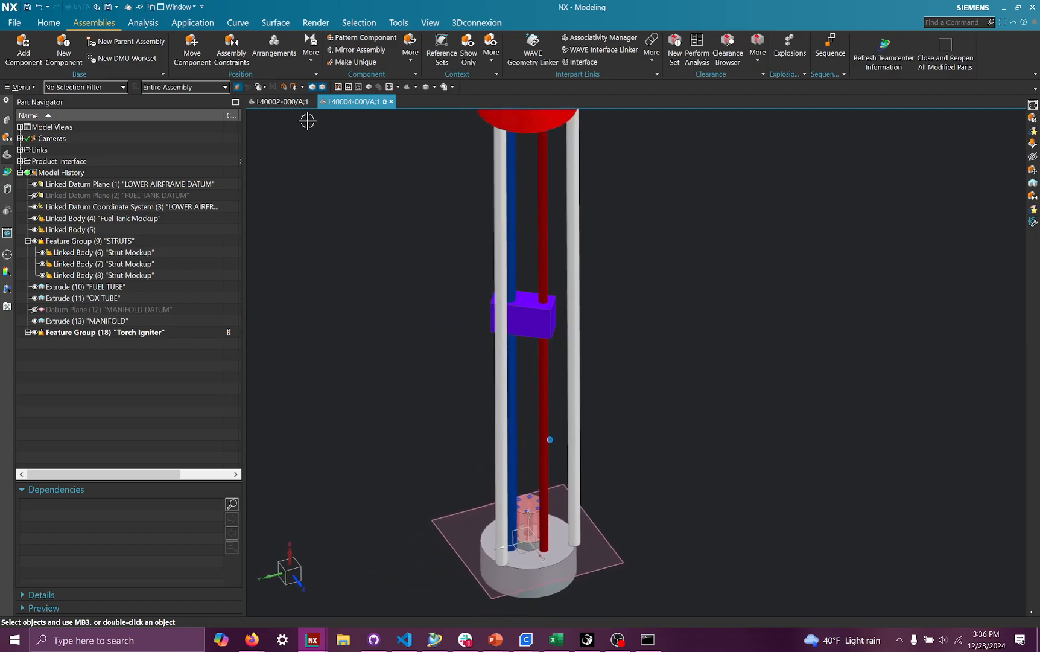
- Open the L40000-500 vehicle assembly file by searching for l4*-500
{"action": "left_click", "coordinate": [15, 23]}
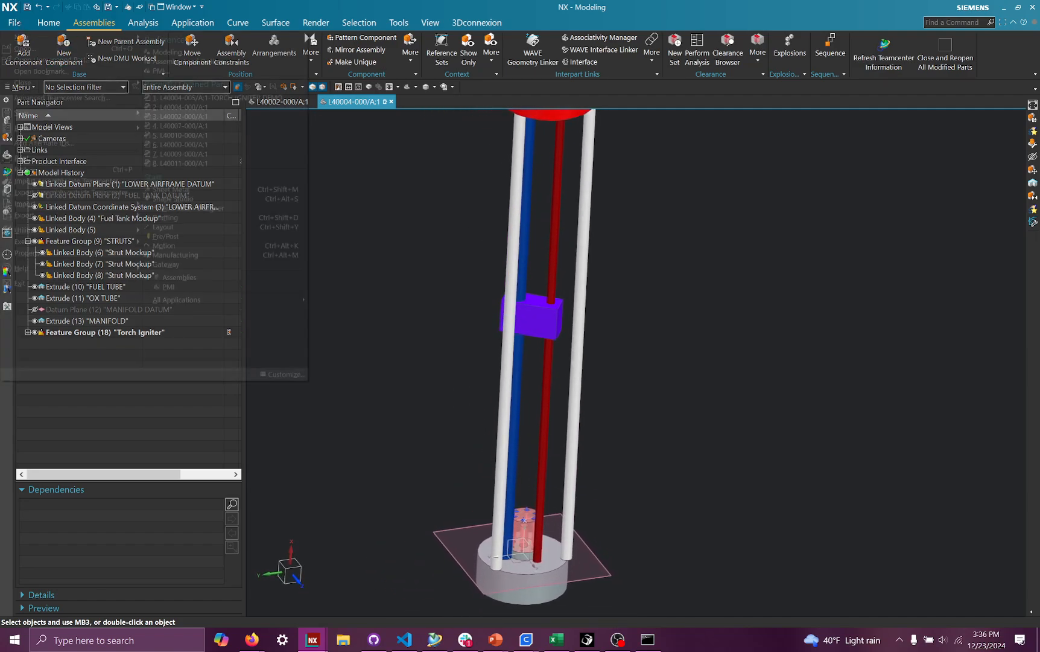
{"action": "left_click", "coordinate": [32, 49]}
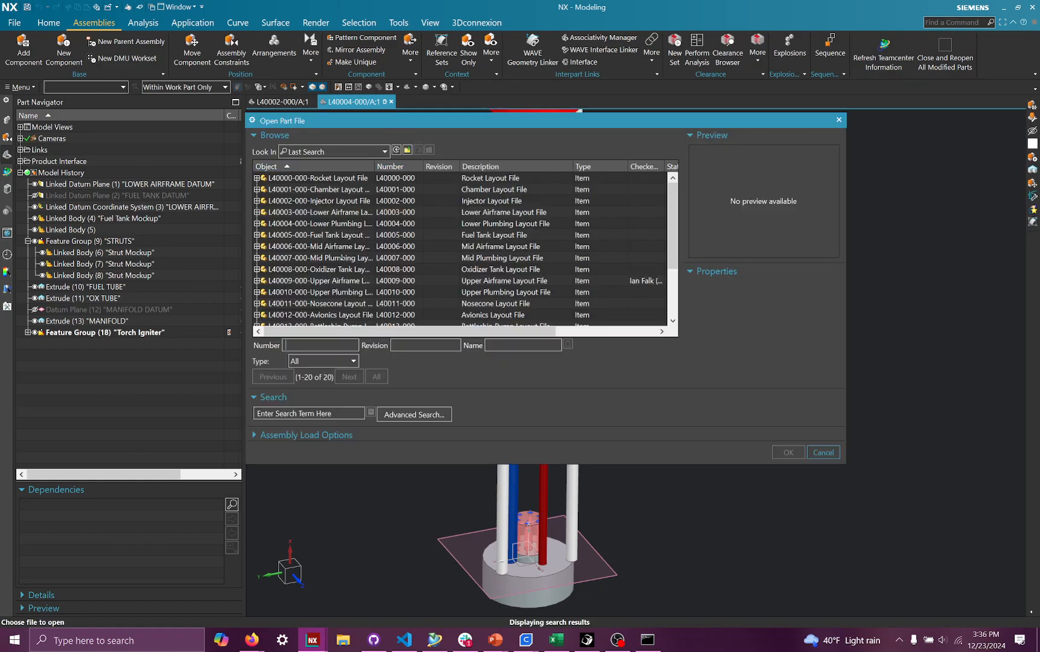
{"action": "left_click", "coordinate": [282, 414]}
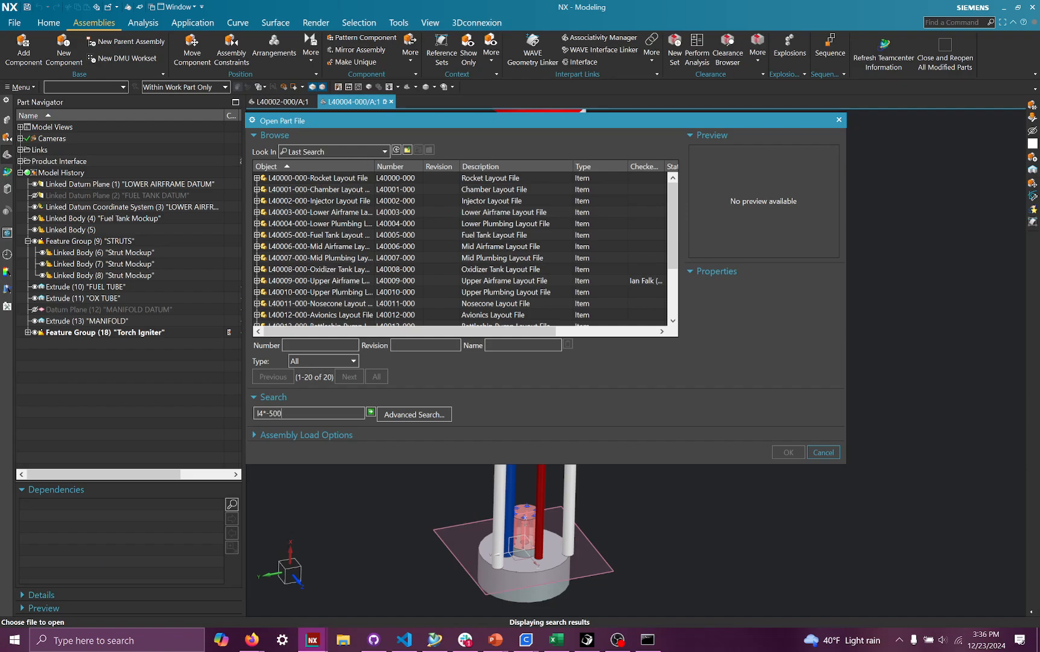
{"action": "key", "text": "Return"}
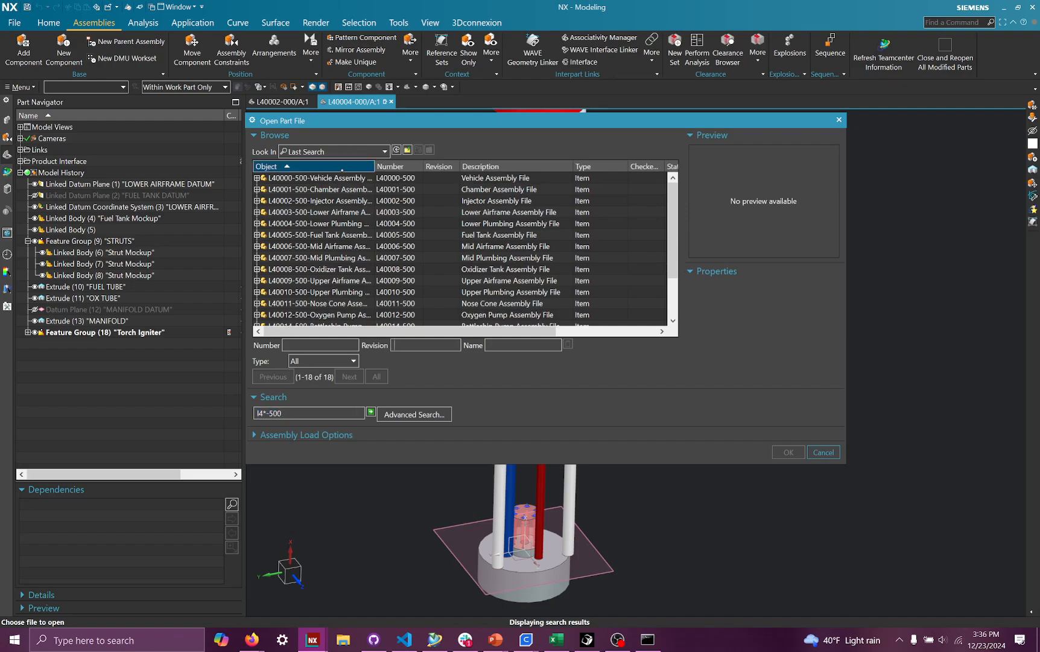
{"action": "left_click", "coordinate": [320, 178]}
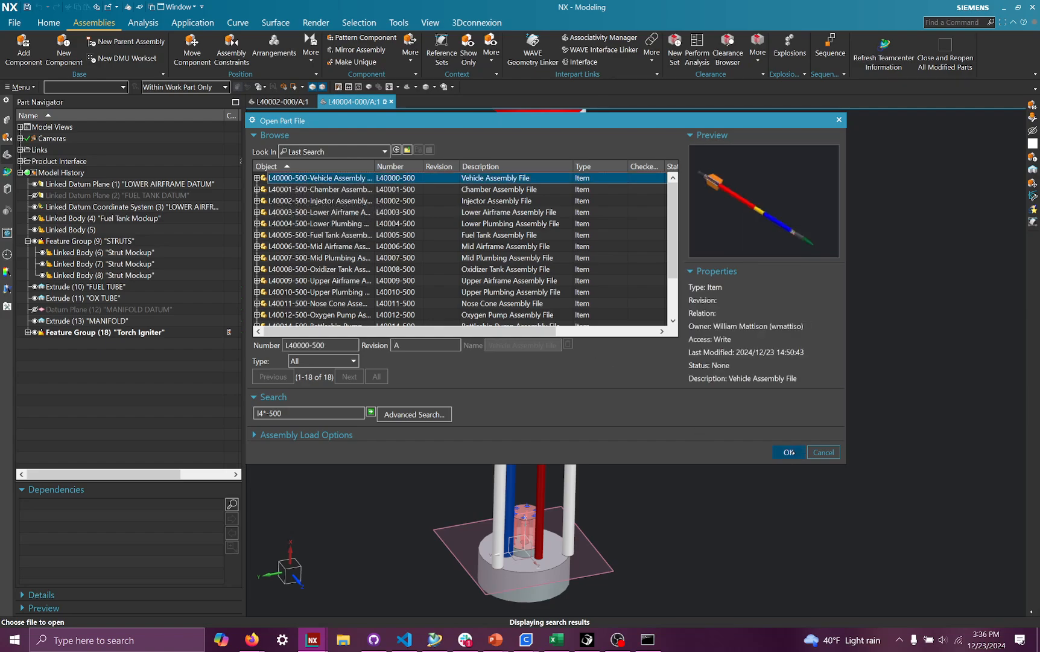
{"action": "left_click", "coordinate": [790, 452]}
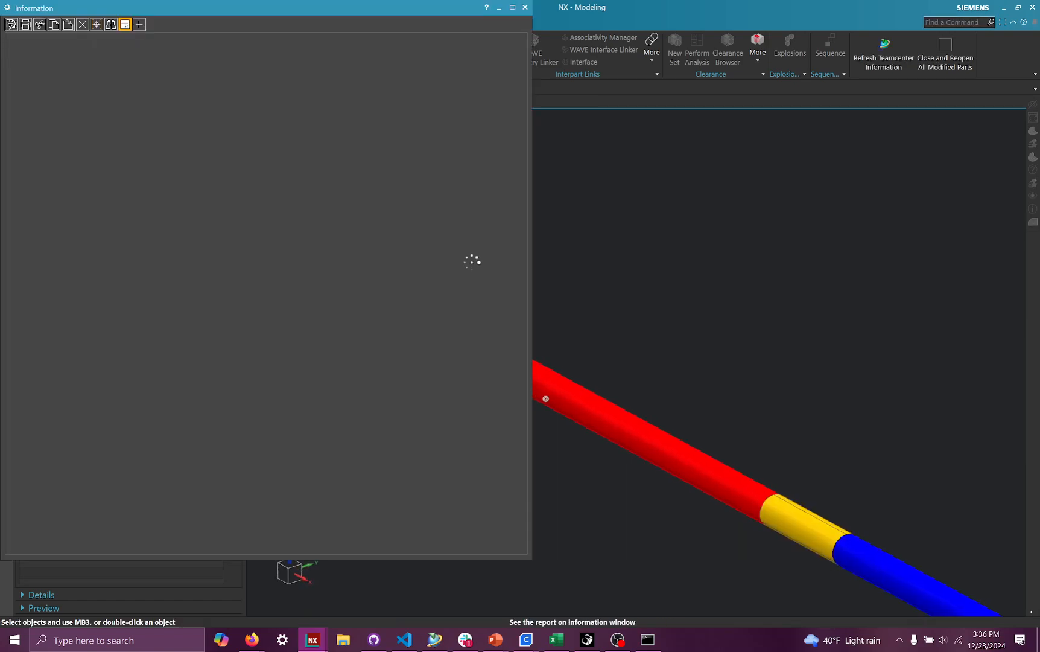
{"action": "left_click", "coordinate": [526, 8]}
- Load interpart data for all parts in session within the vehicle assembly
{"action": "scroll", "coordinate": [476, 428], "scroll_direction": "up", "scroll_amount": 8}
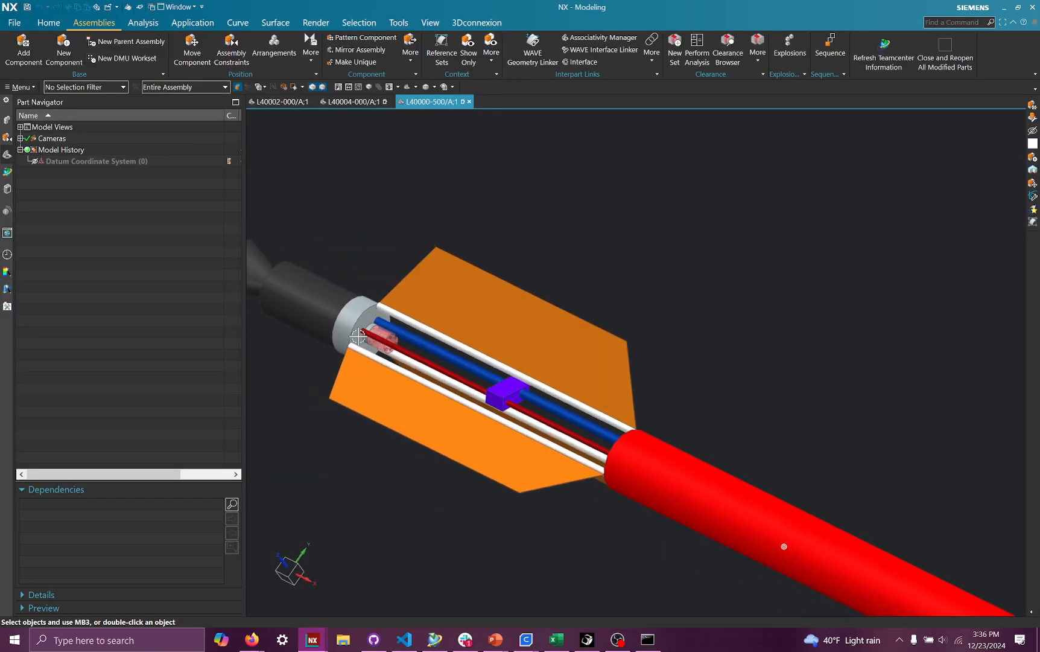
{"action": "middle_click_drag", "start_coordinate": [476, 428], "coordinate": [334, 138]}
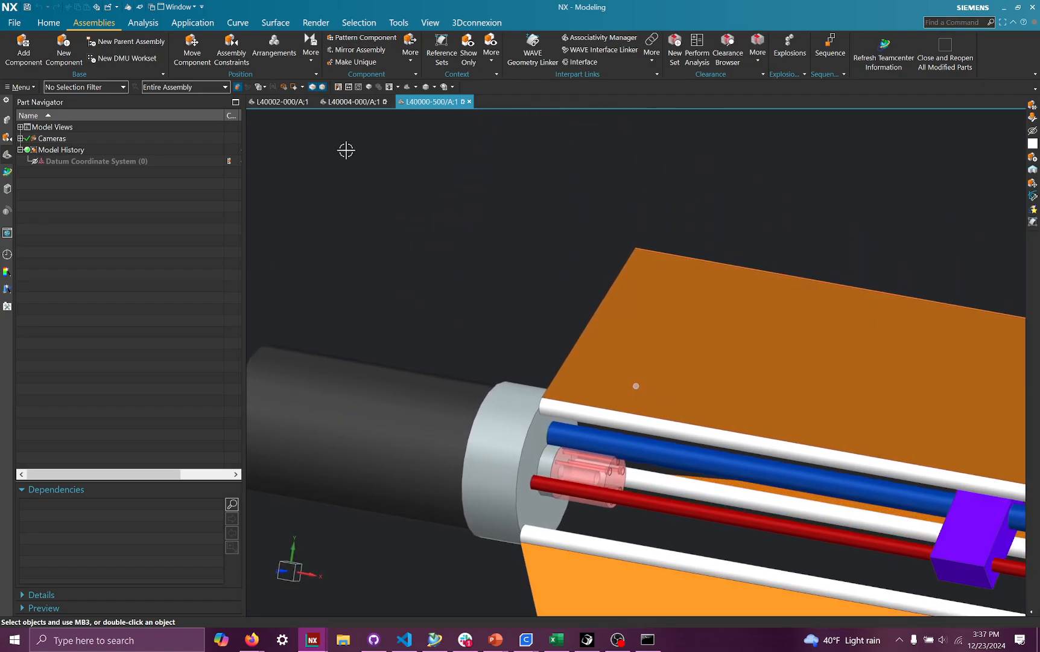
{"action": "left_click", "coordinate": [353, 102]}
{"action": "scroll", "coordinate": [490, 316], "scroll_direction": "up", "scroll_amount": 5}
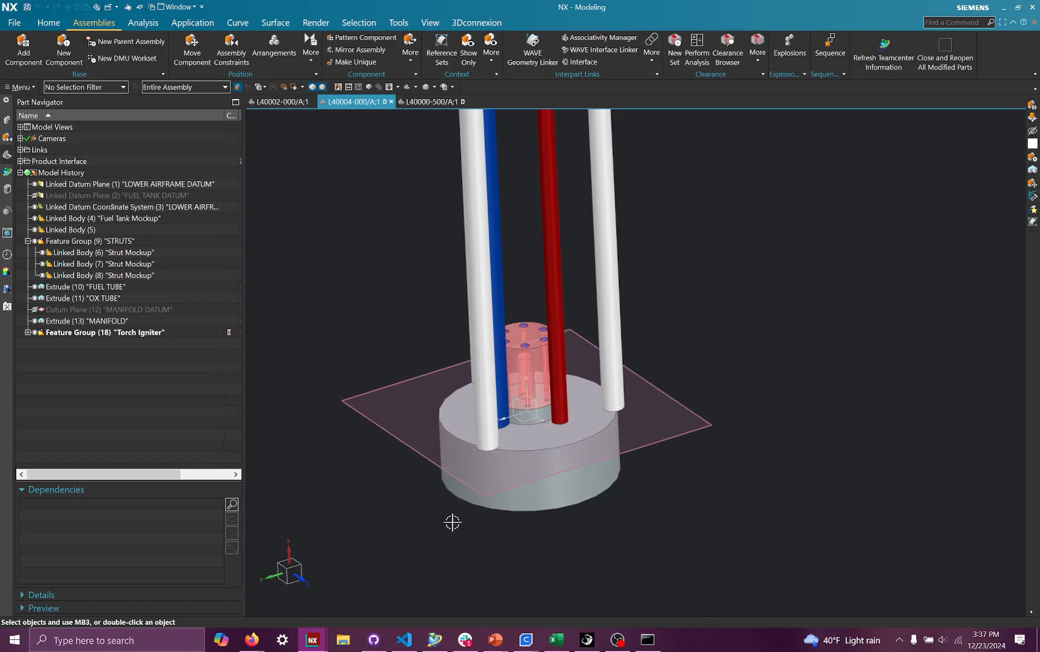
{"action": "left_click", "coordinate": [431, 102]}
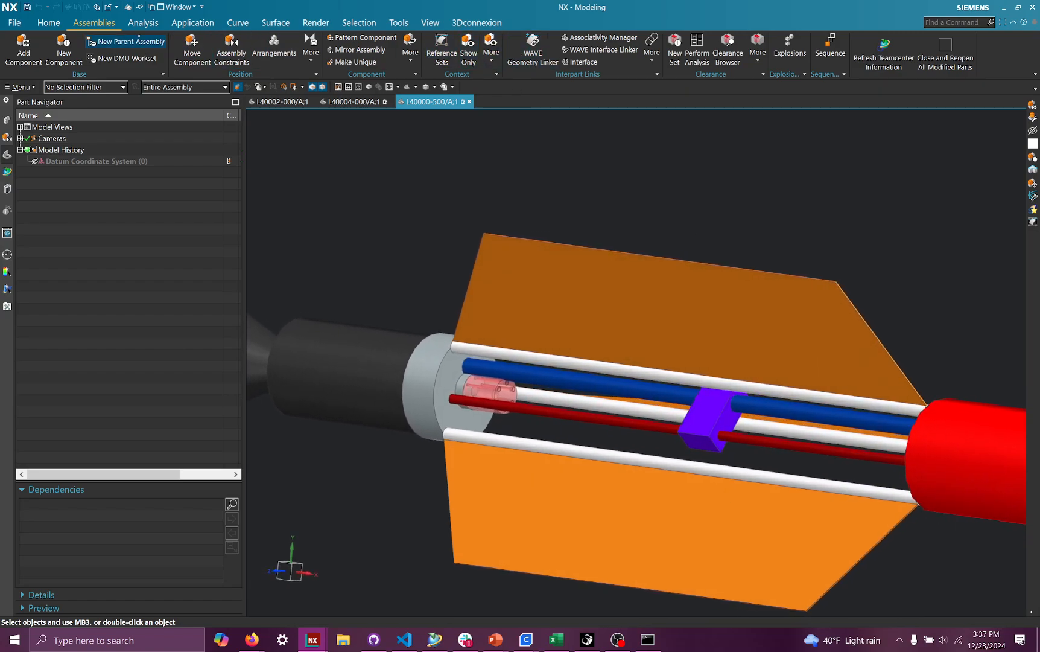
{"action": "left_click", "coordinate": [652, 48]}
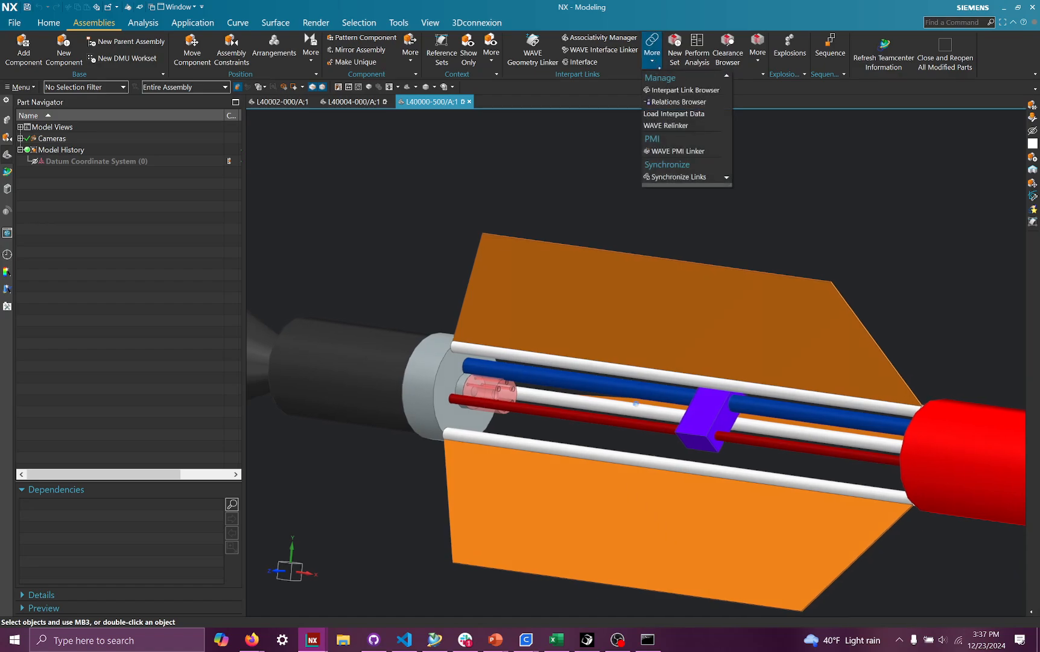
{"action": "left_click", "coordinate": [680, 114]}
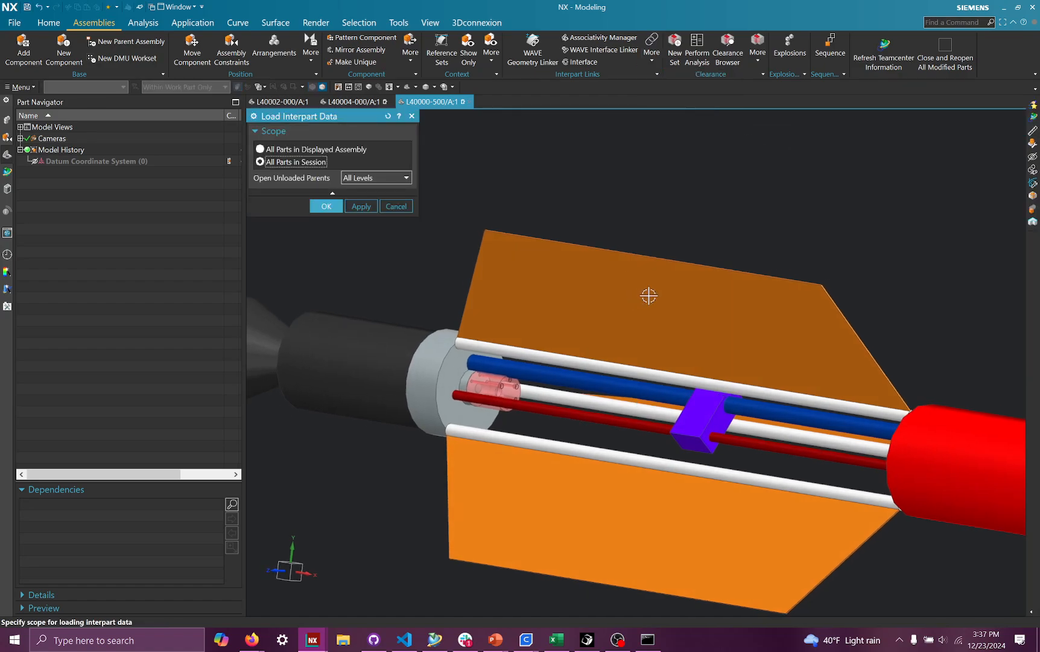
{"action": "left_click", "coordinate": [327, 206]}
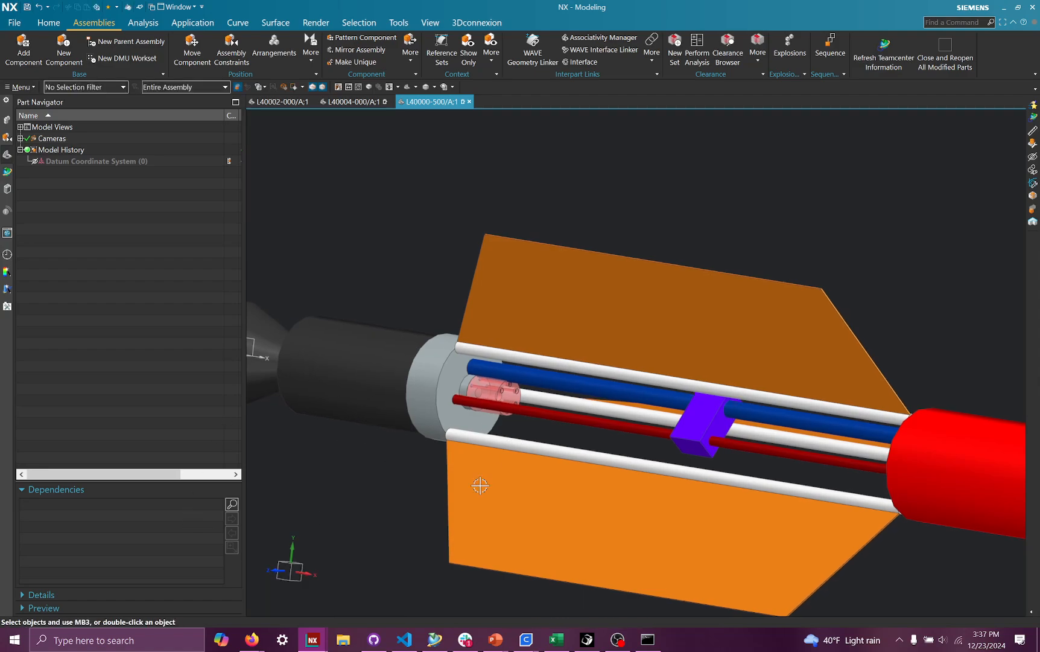
- Set the injector part's center hole diameter to 1 in and save the injector part
{"action": "middle_click_drag", "start_coordinate": [480, 486], "coordinate": [496, 416]}
{"action": "scroll", "coordinate": [375, 401], "scroll_direction": "up", "scroll_amount": 2}
{"action": "scroll", "coordinate": [375, 401], "scroll_direction": "up", "scroll_amount": 3}
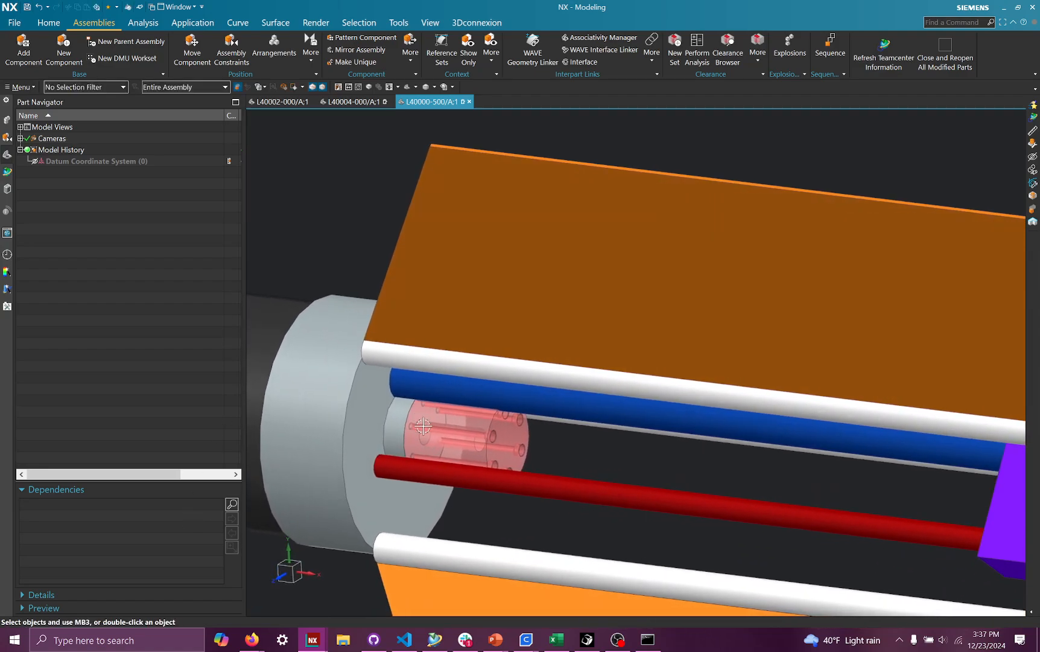
{"action": "middle_click_drag", "start_coordinate": [375, 293], "coordinate": [354, 121]}
{"action": "left_click", "coordinate": [298, 101]}
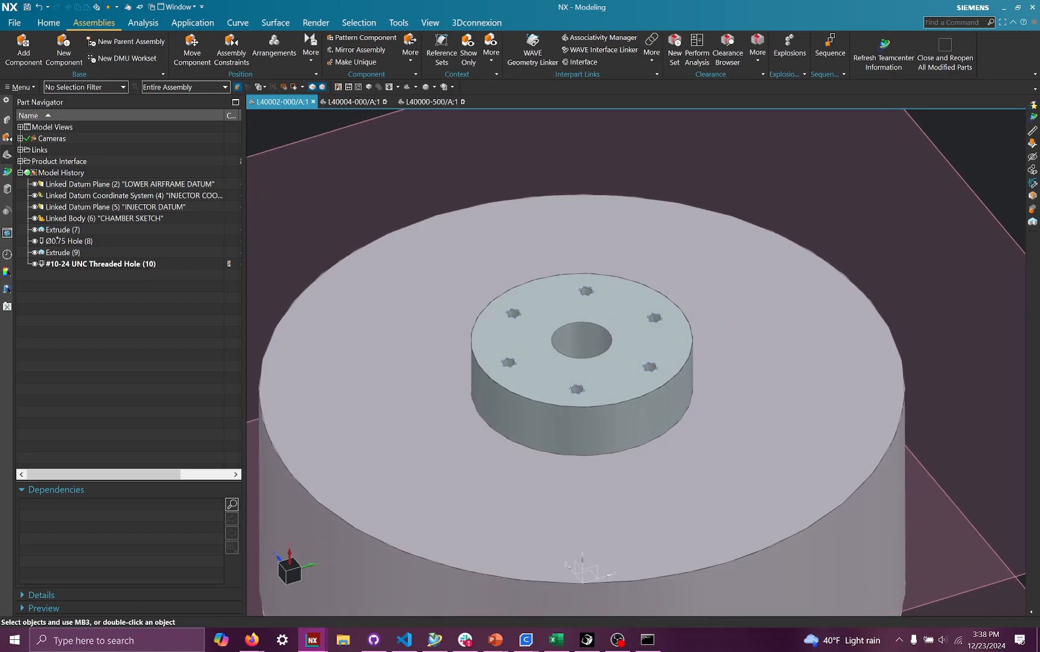
{"action": "left_click", "coordinate": [60, 231]}
{"action": "left_click", "coordinate": [67, 242]}
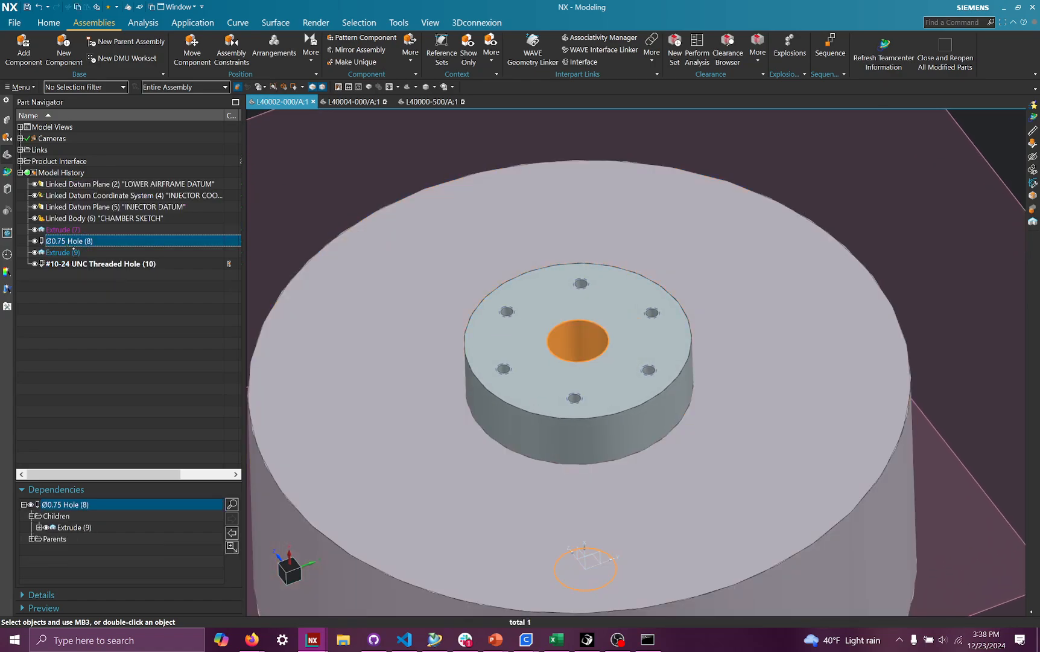
{"action": "left_click", "coordinate": [72, 252]}
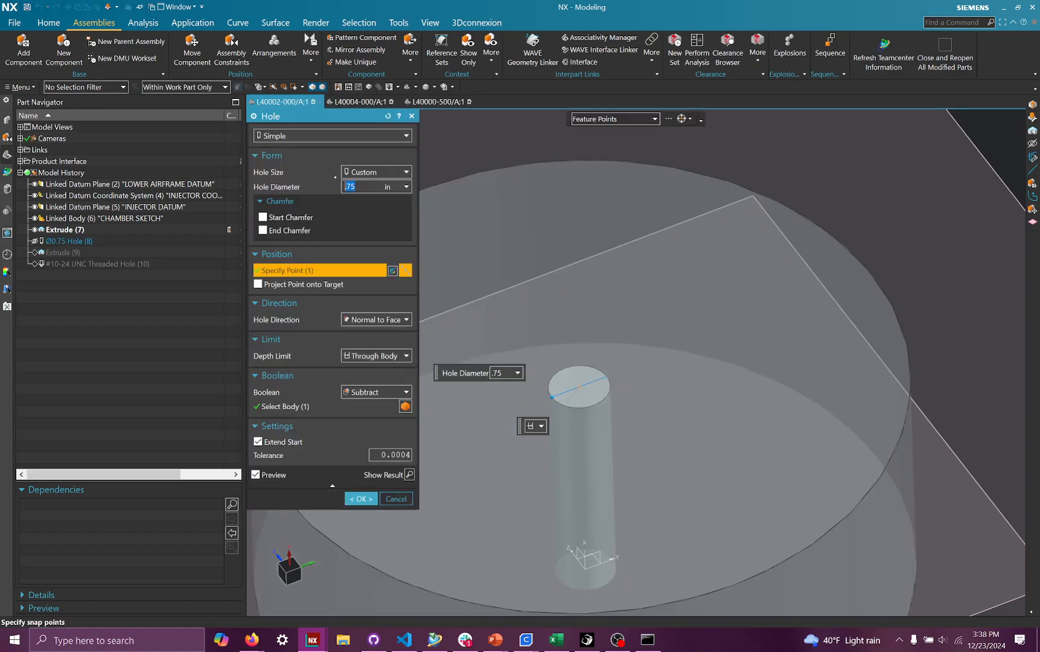
{"action": "key", "text": "Return"}
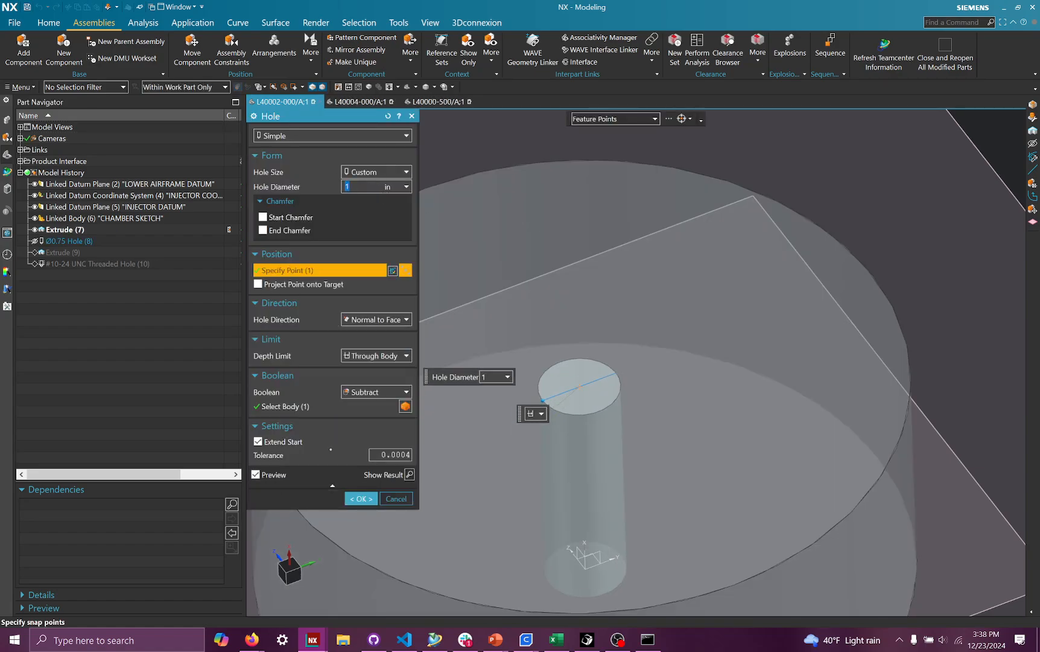
{"action": "left_click", "coordinate": [361, 498]}
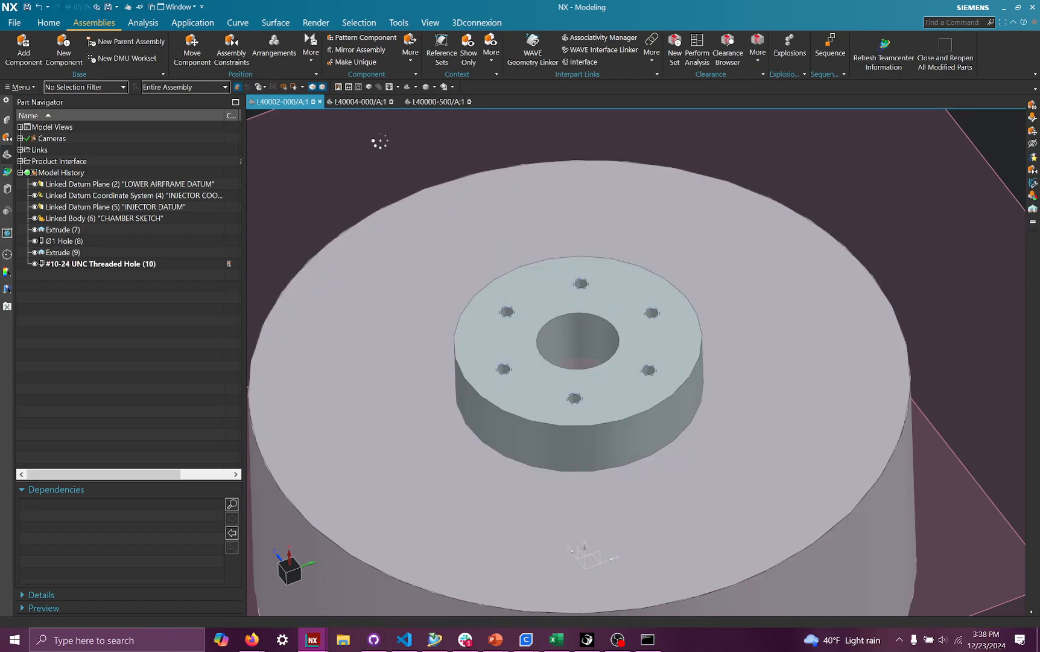
{"action": "key", "text": "ctrl+s"}
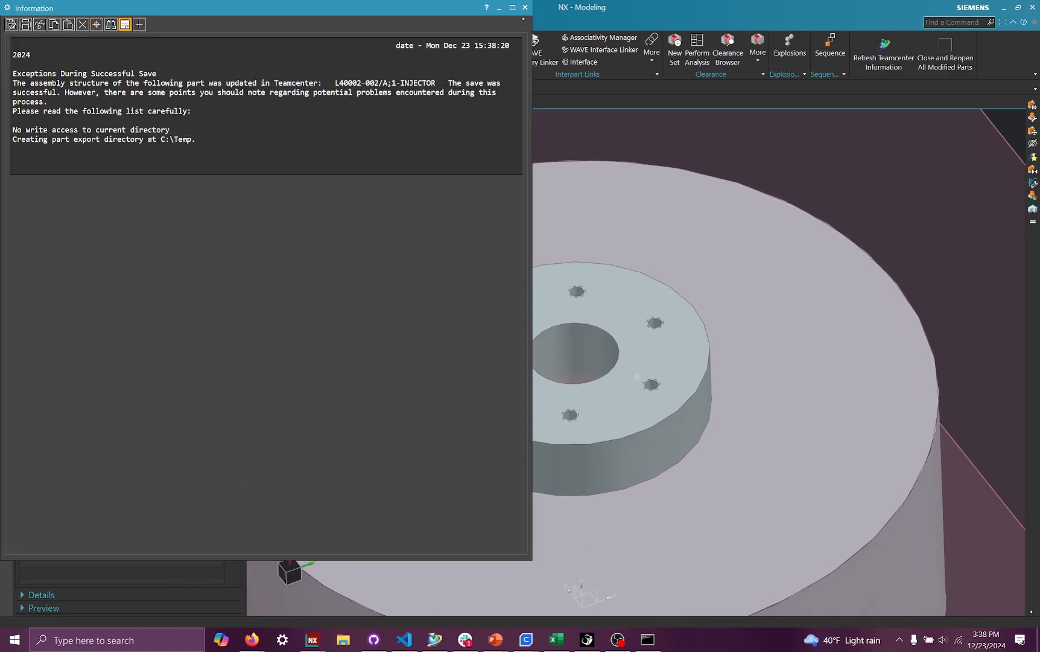
{"action": "left_click", "coordinate": [526, 7]}
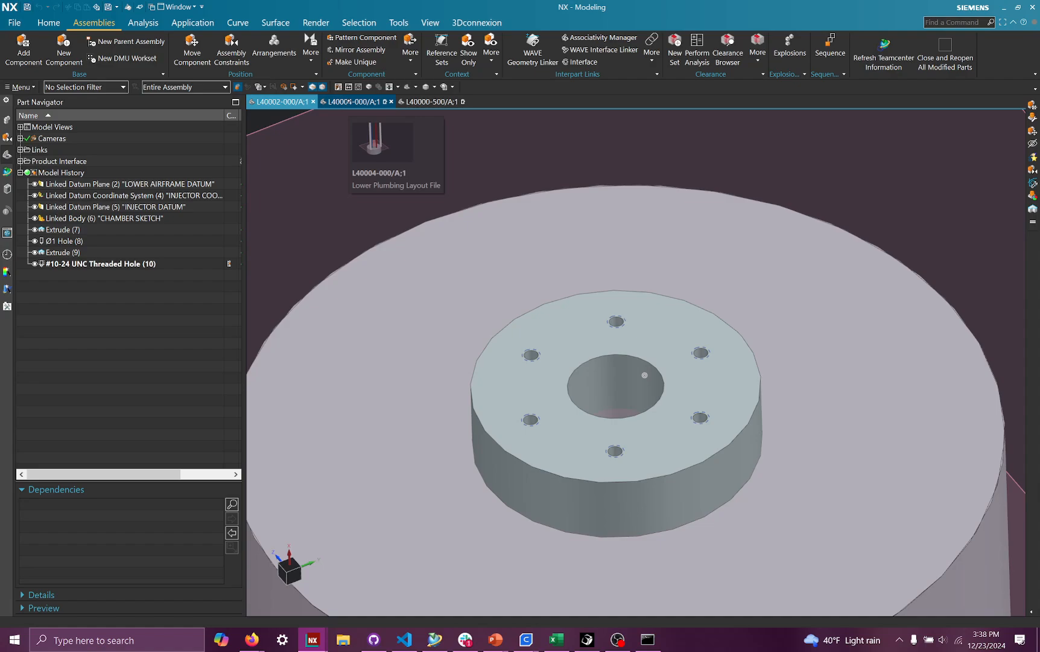
- Hide the linked injector body in the lower plumbing layout and measure the igniter's circular bottom edge
{"action": "left_click", "coordinate": [353, 102]}
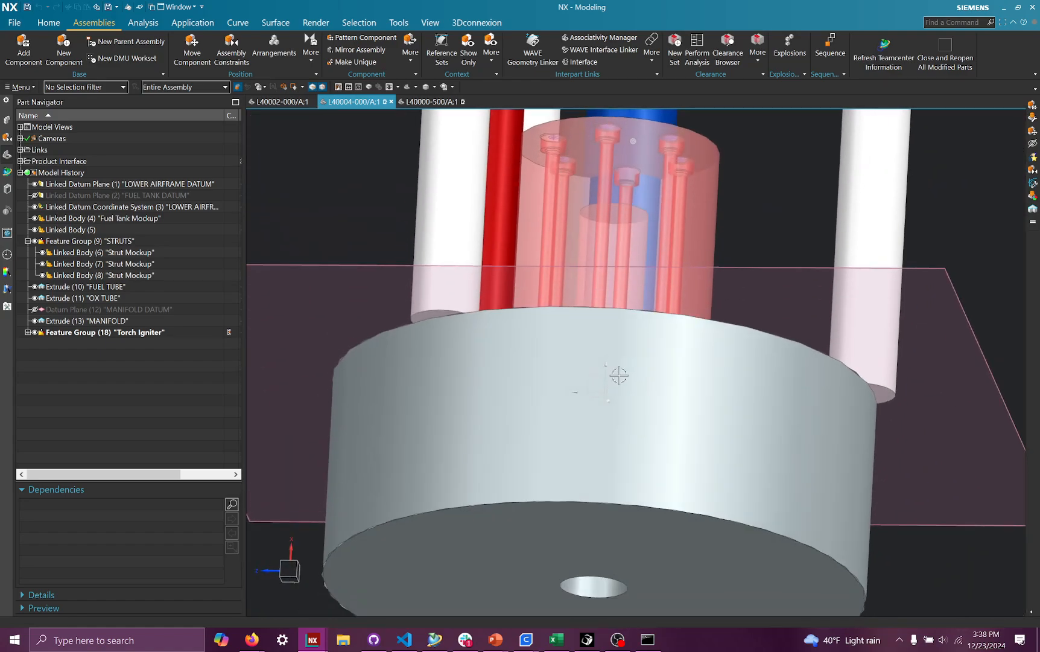
{"action": "left_click", "coordinate": [615, 371]}
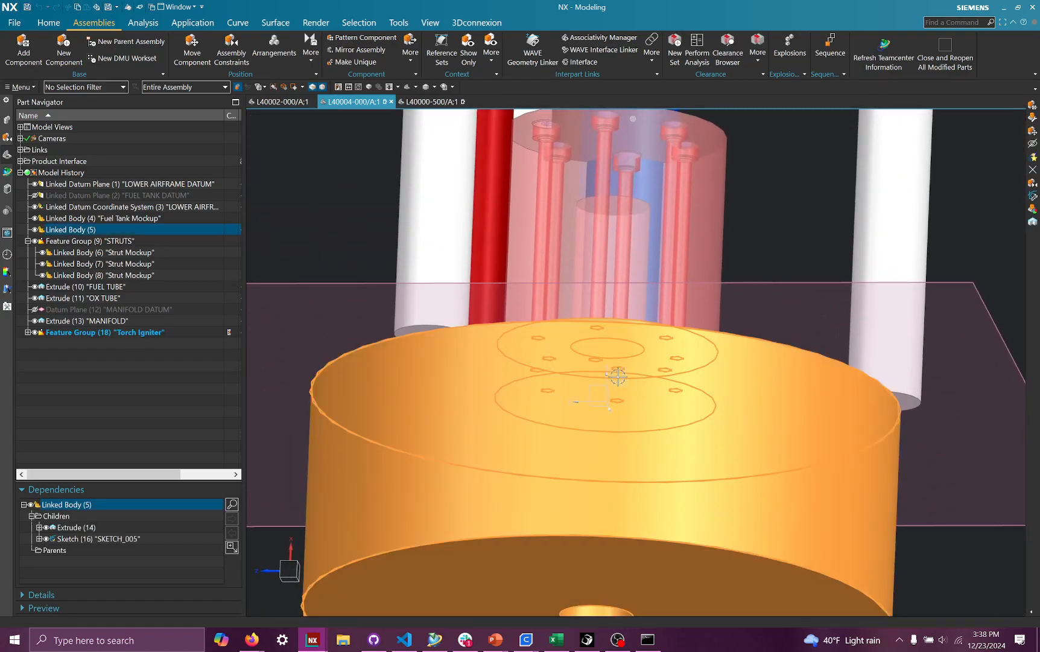
{"action": "right_click", "coordinate": [616, 371]}
{"action": "left_click", "coordinate": [639, 366]}
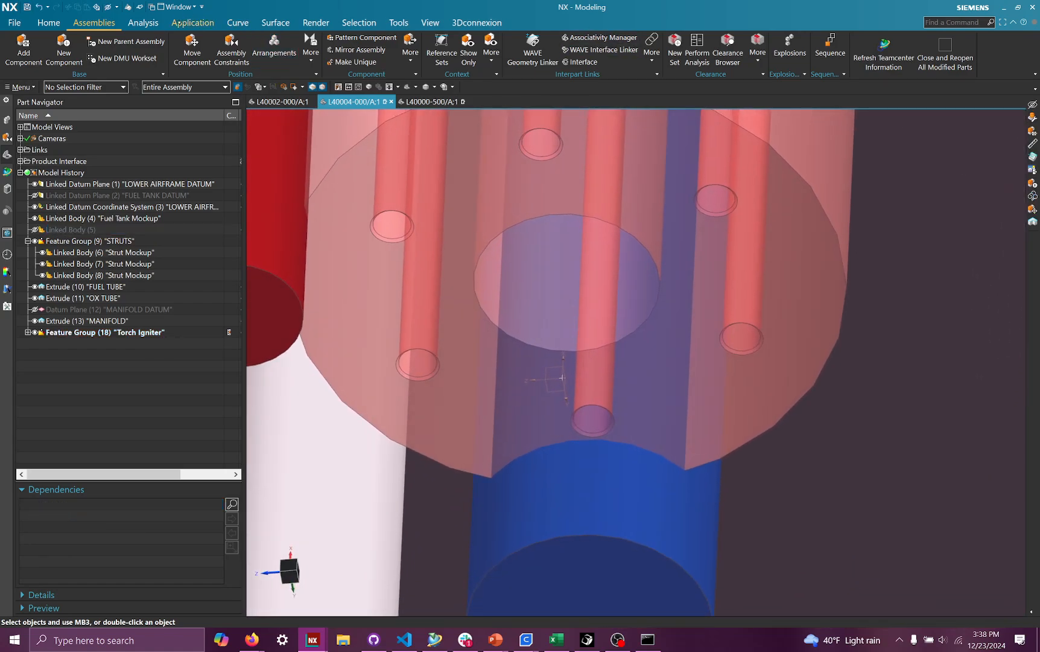
{"action": "left_click", "coordinate": [147, 23]}
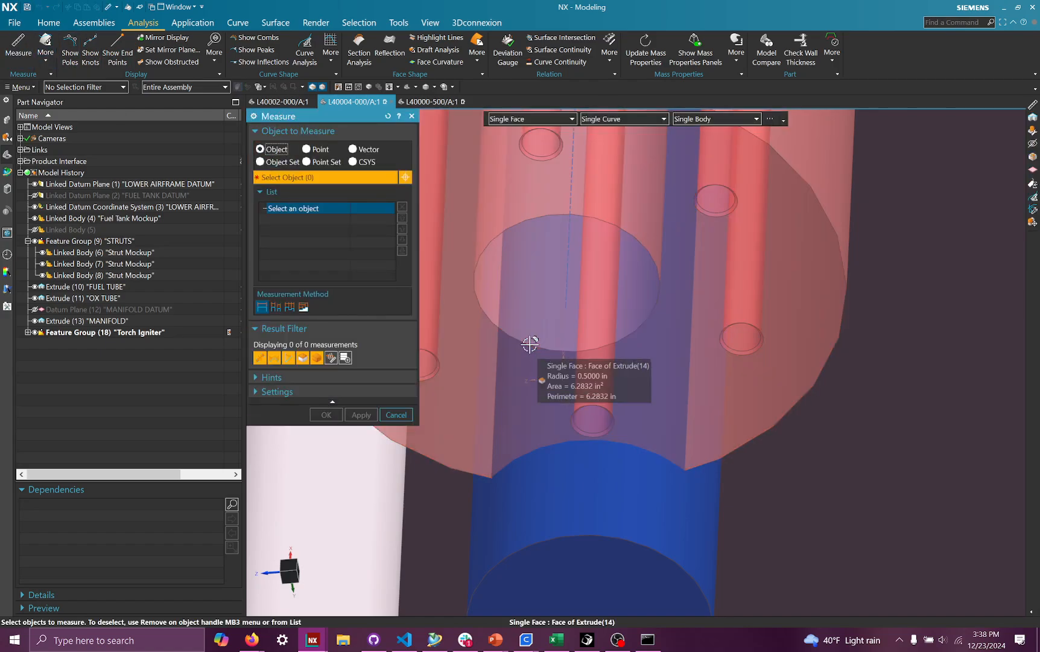
{"action": "left_click", "coordinate": [530, 343]}
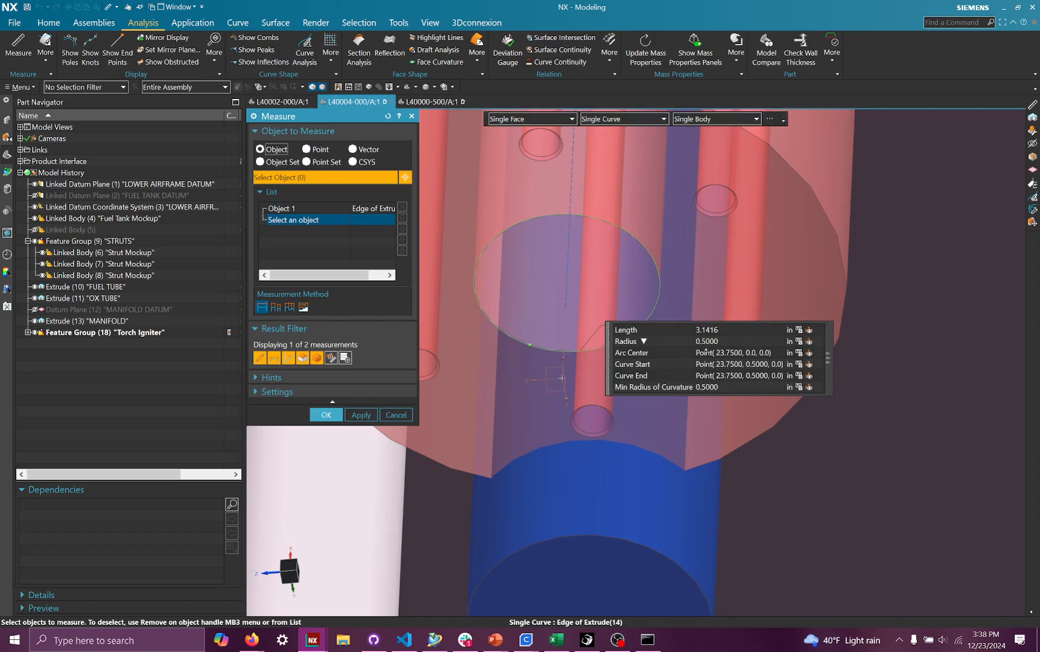
{"action": "left_click", "coordinate": [336, 415]}
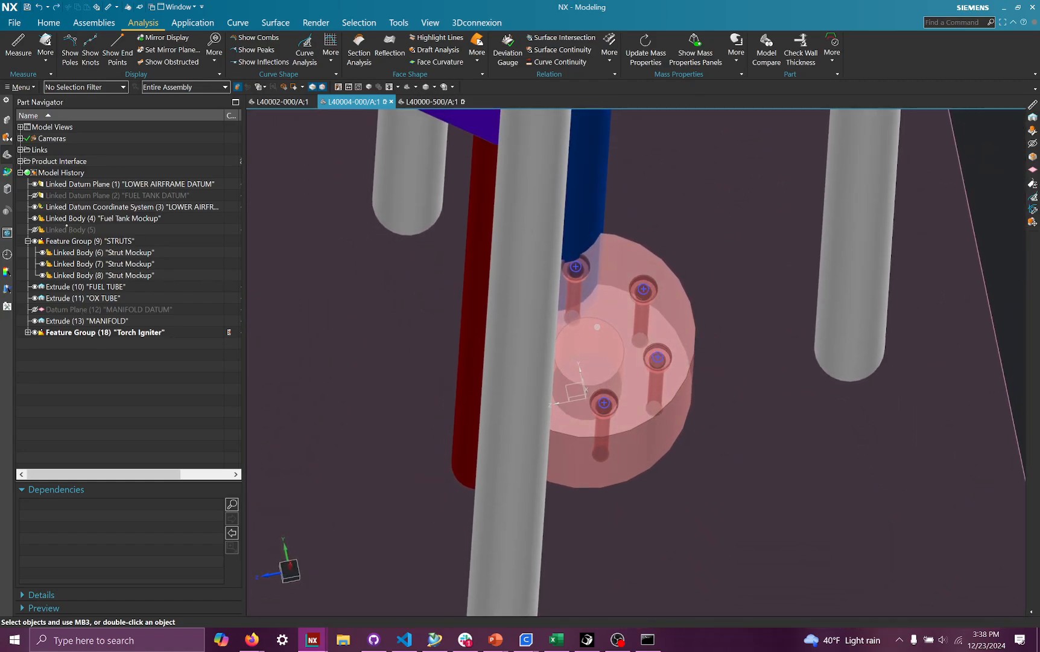
- Show the linked injector body again and switch back to the injector part
{"action": "left_click", "coordinate": [35, 230]}
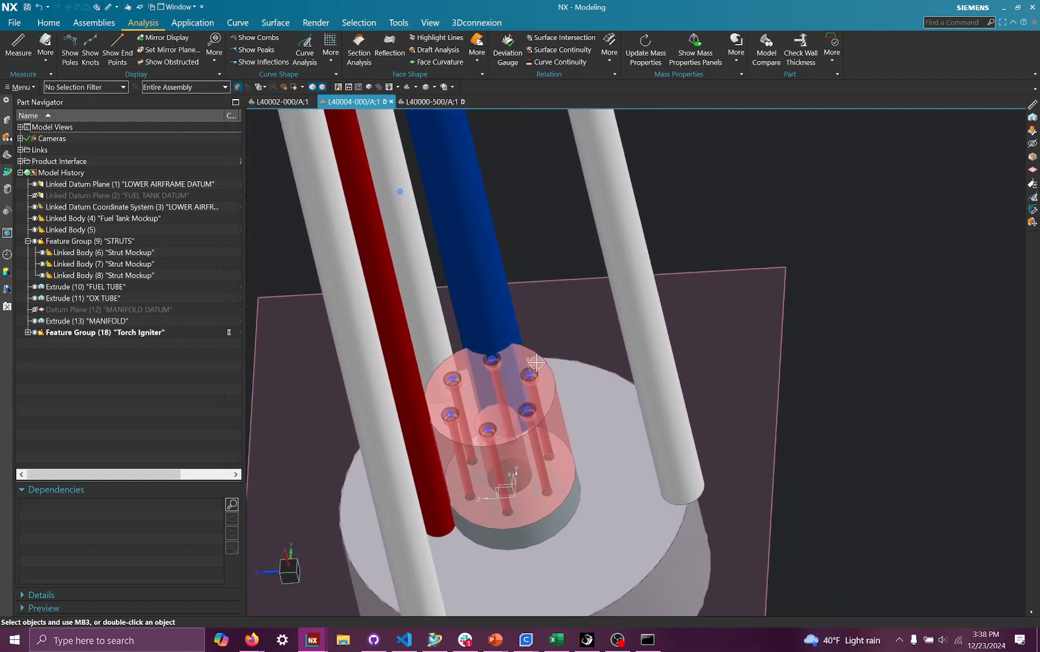
{"action": "left_click", "coordinate": [431, 101]}
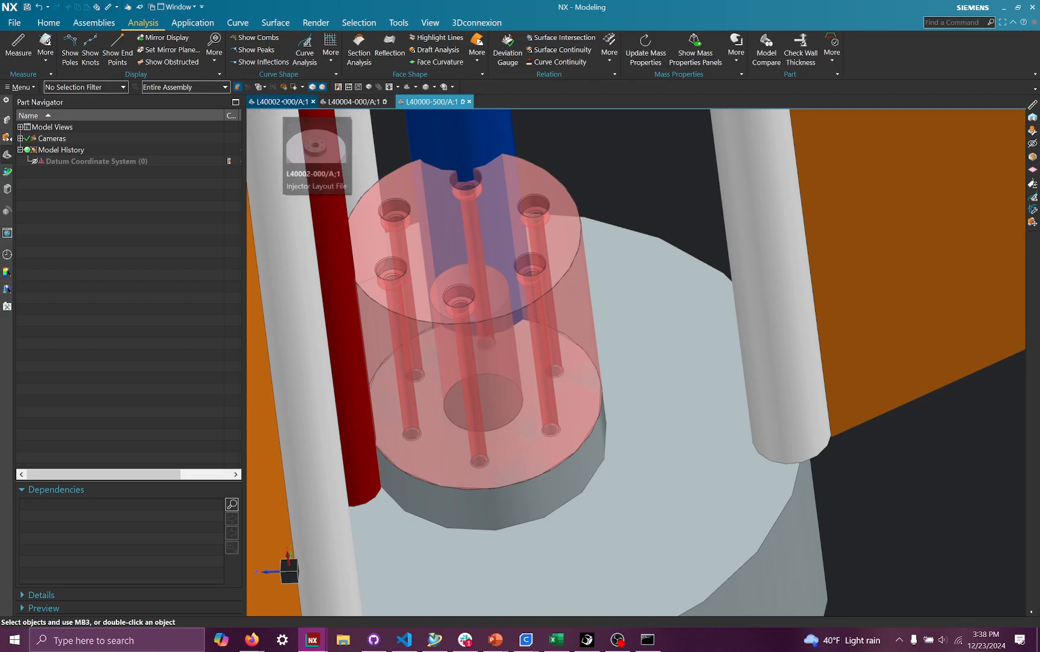
{"action": "left_click", "coordinate": [282, 102]}
{"action": "left_click", "coordinate": [374, 101]}
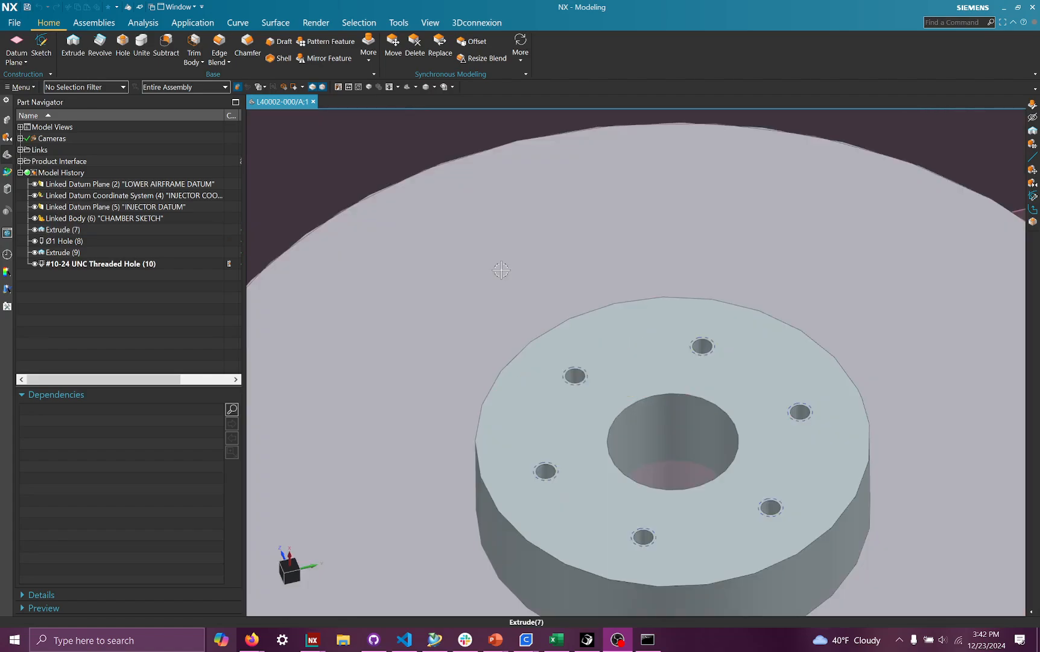
- Edit the injector boss extrude's section sketch, setting the outer offset curve distance to 1.5 in, and finish the extrude
{"action": "scroll", "coordinate": [472, 249], "scroll_direction": "down", "scroll_amount": 6}
{"action": "scroll", "coordinate": [501, 271], "scroll_direction": "up", "scroll_amount": 8}
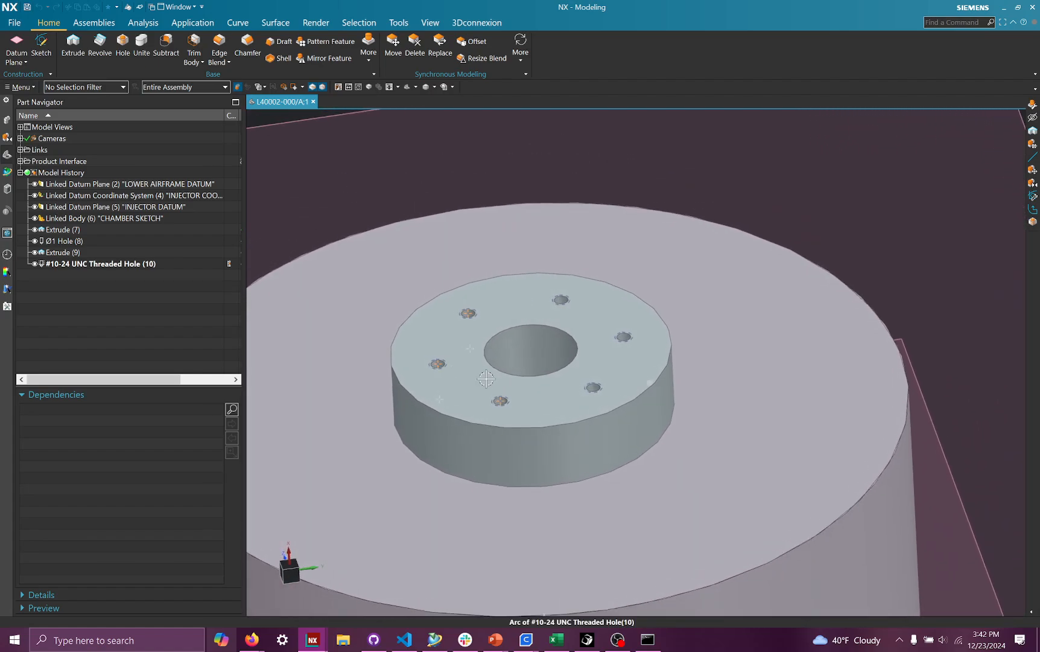
{"action": "left_click", "coordinate": [97, 230]}
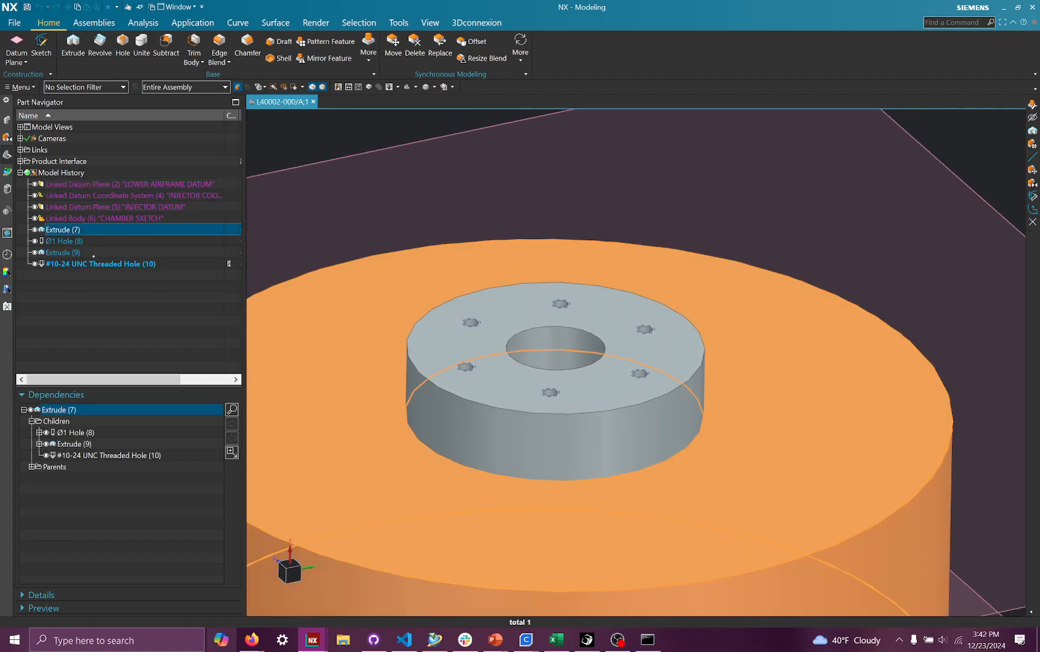
{"action": "left_click", "coordinate": [94, 254]}
{"action": "double_click", "coordinate": [94, 253]}
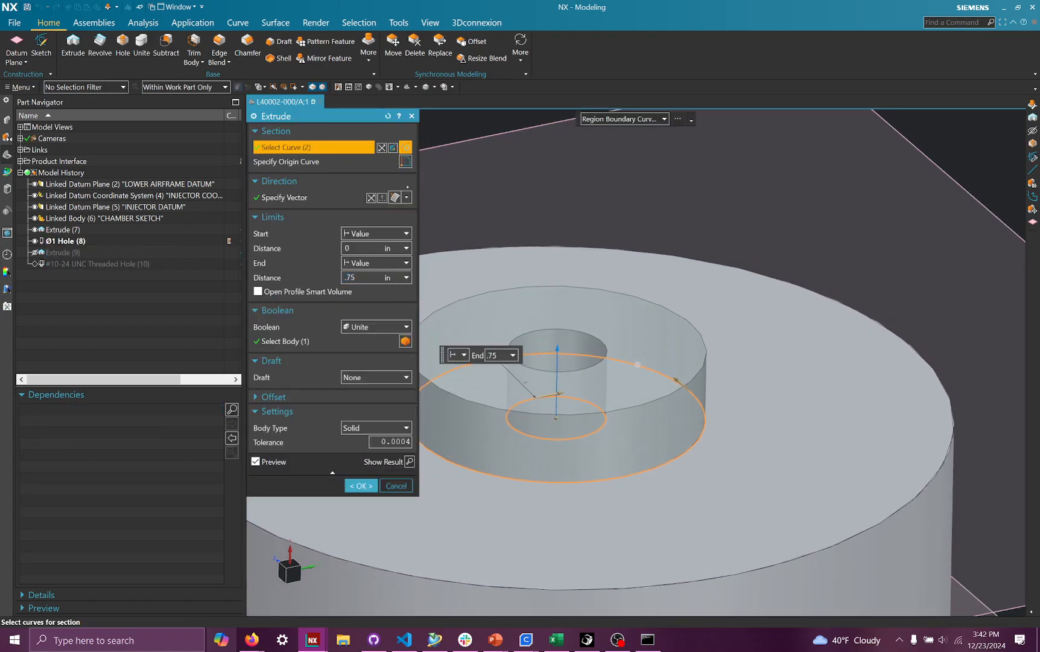
{"action": "key", "text": "Escape"}
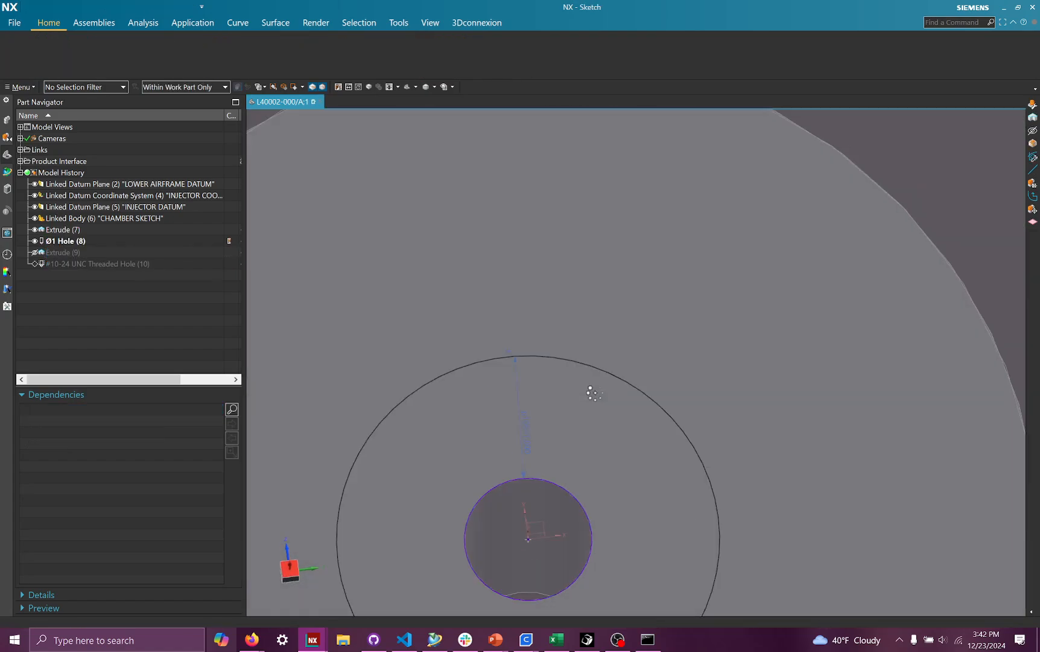
{"action": "double_click", "coordinate": [638, 223]}
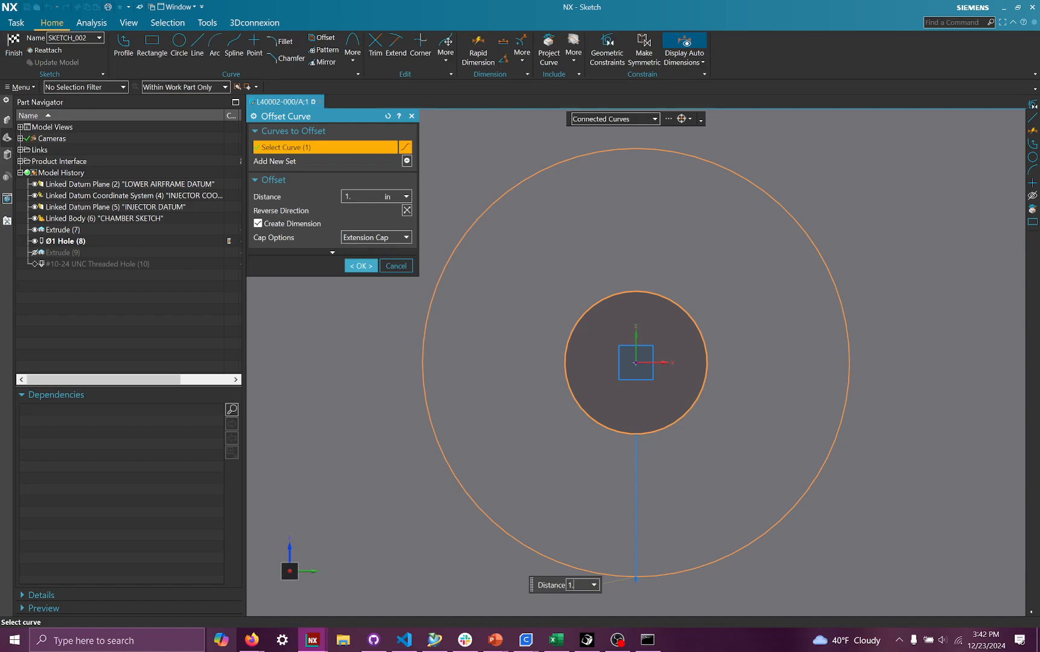
{"action": "type", "text": "5"}
{"action": "key", "text": "Return"}
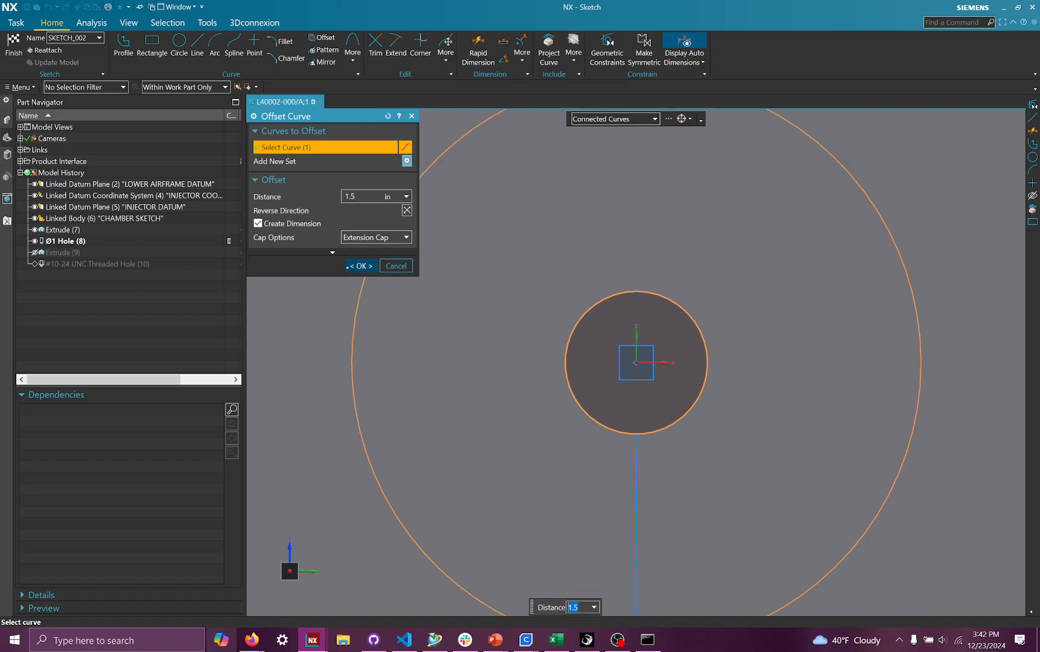
{"action": "key", "text": "Return"}
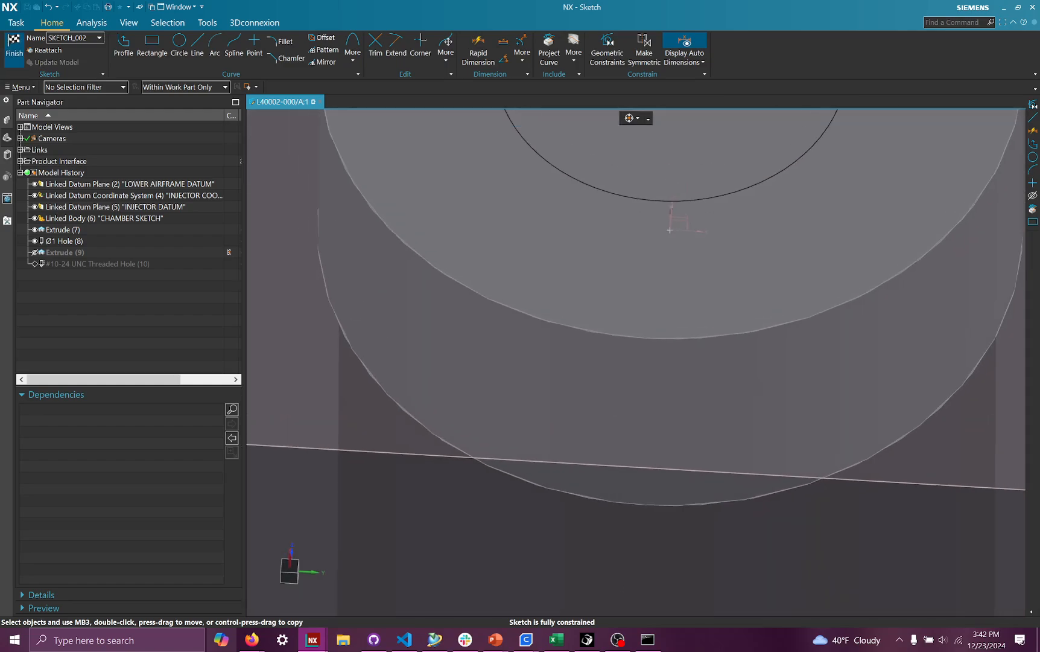
{"action": "left_click", "coordinate": [13, 46]}
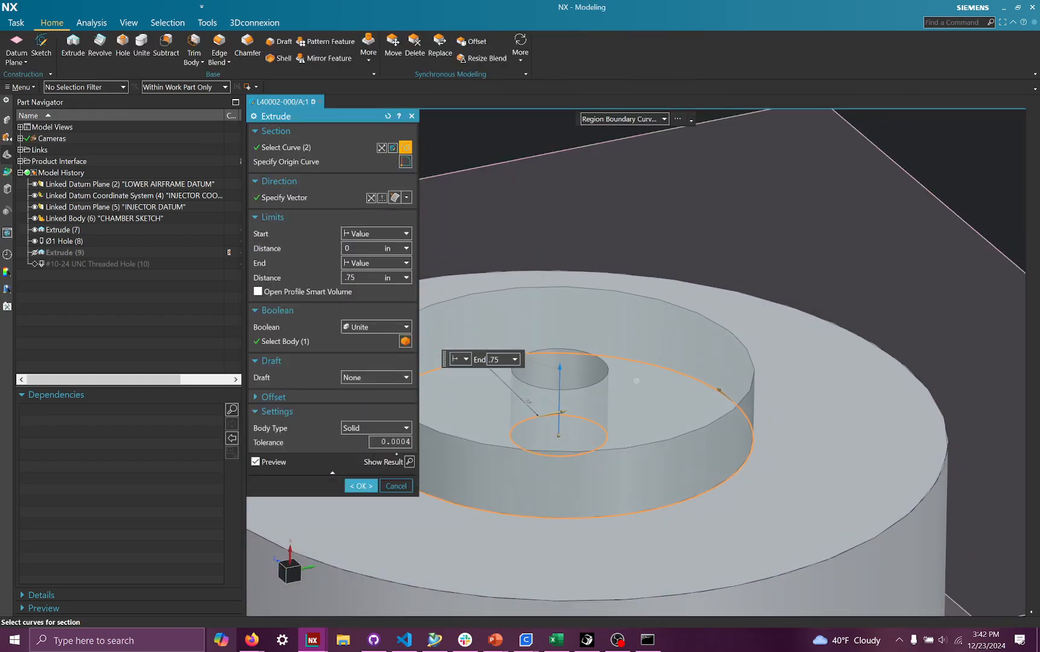
{"action": "left_click", "coordinate": [360, 485]}
- Close the injector part only, keeping its components loaded
{"action": "scroll", "coordinate": [475, 360], "scroll_direction": "down", "scroll_amount": 3}
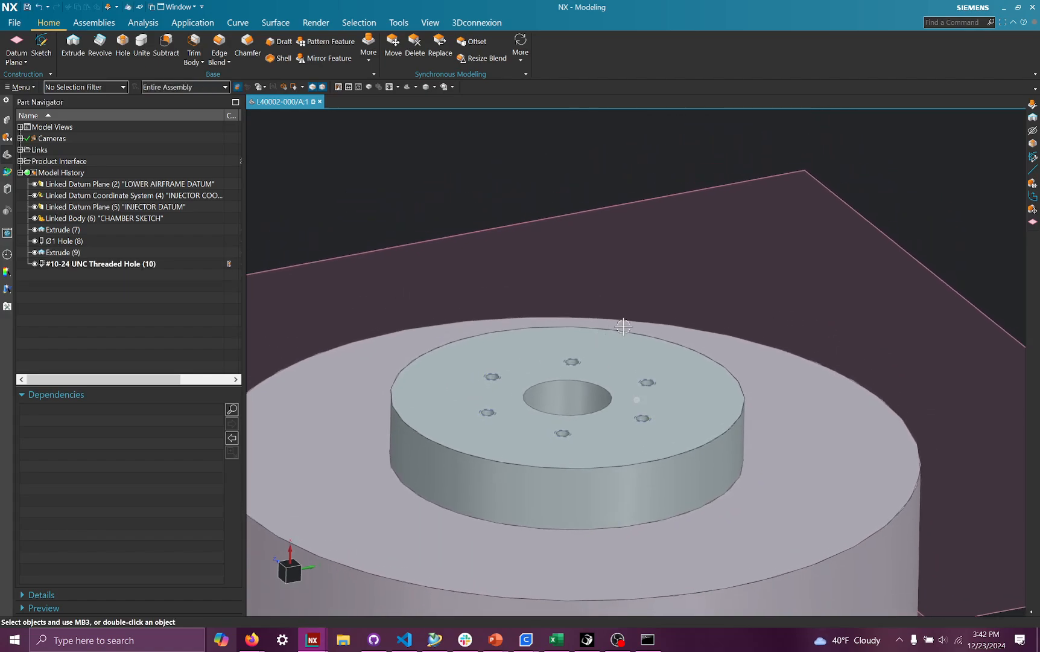
{"action": "scroll", "coordinate": [415, 327], "scroll_direction": "up", "scroll_amount": 2}
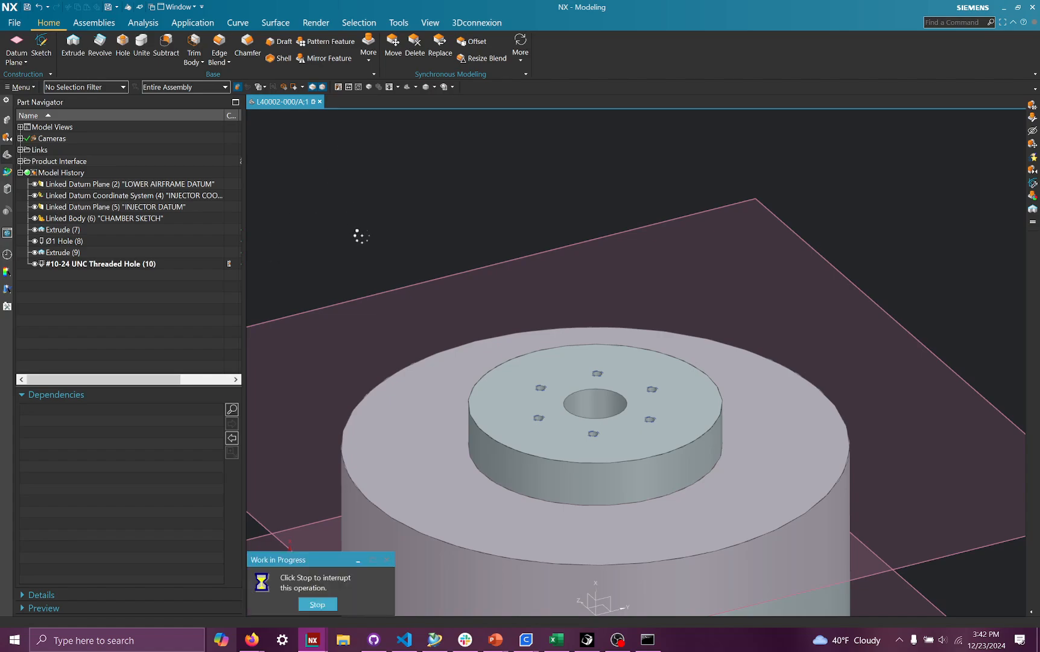
{"action": "middle_click_drag", "start_coordinate": [609, 250], "coordinate": [615, 284]}
{"action": "left_click", "coordinate": [525, 7]}
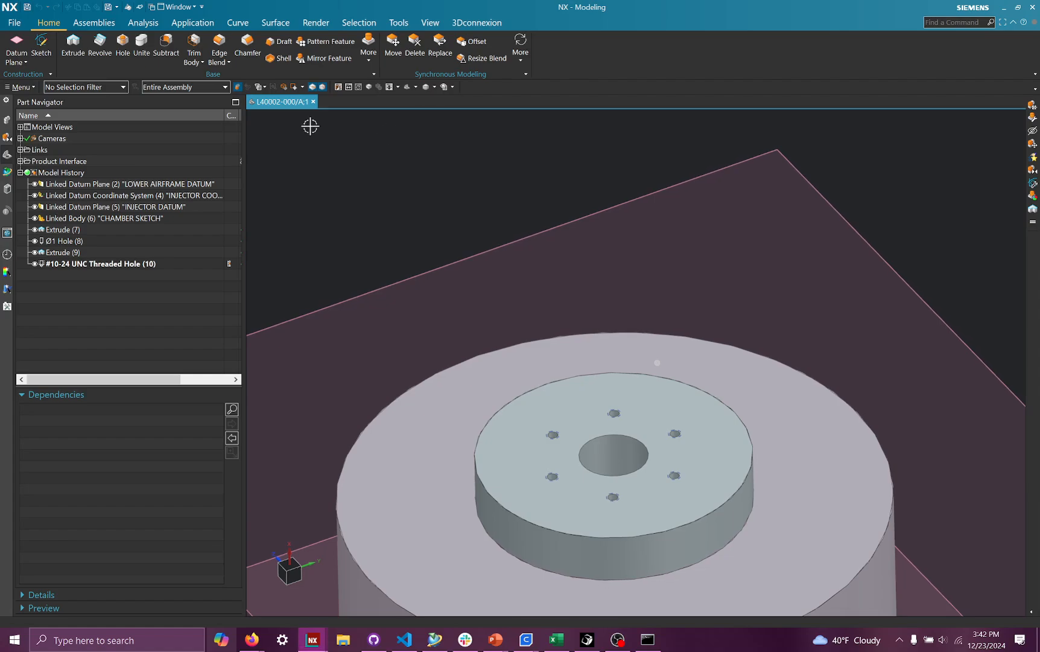
{"action": "left_click", "coordinate": [313, 102]}
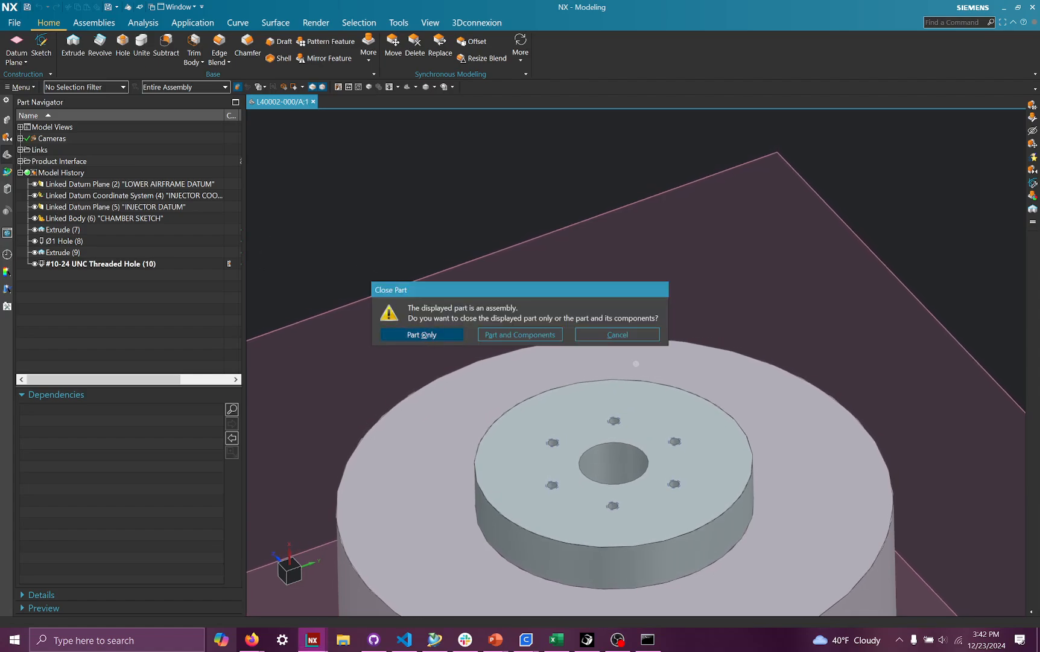
{"action": "left_click", "coordinate": [453, 335]}
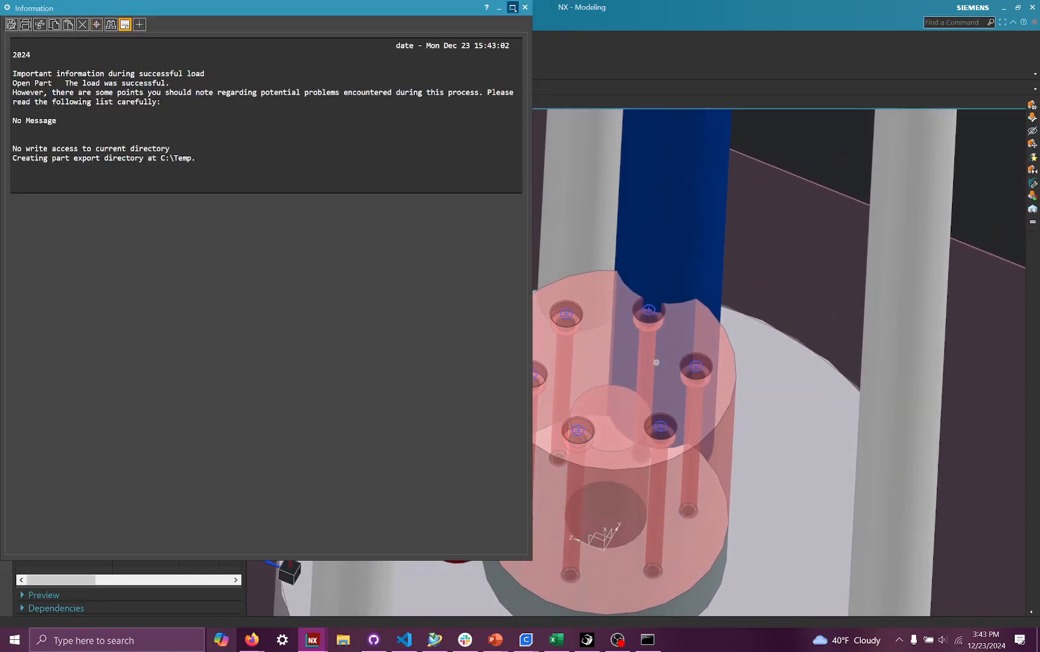
{"action": "left_click", "coordinate": [525, 7]}
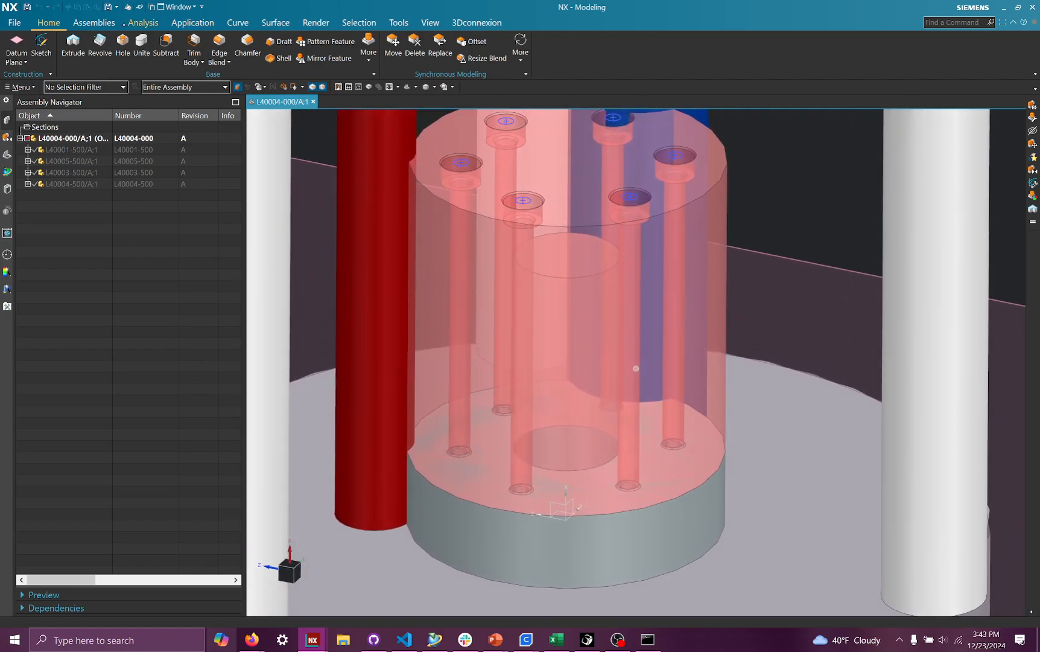
{"action": "left_click", "coordinate": [143, 22]}
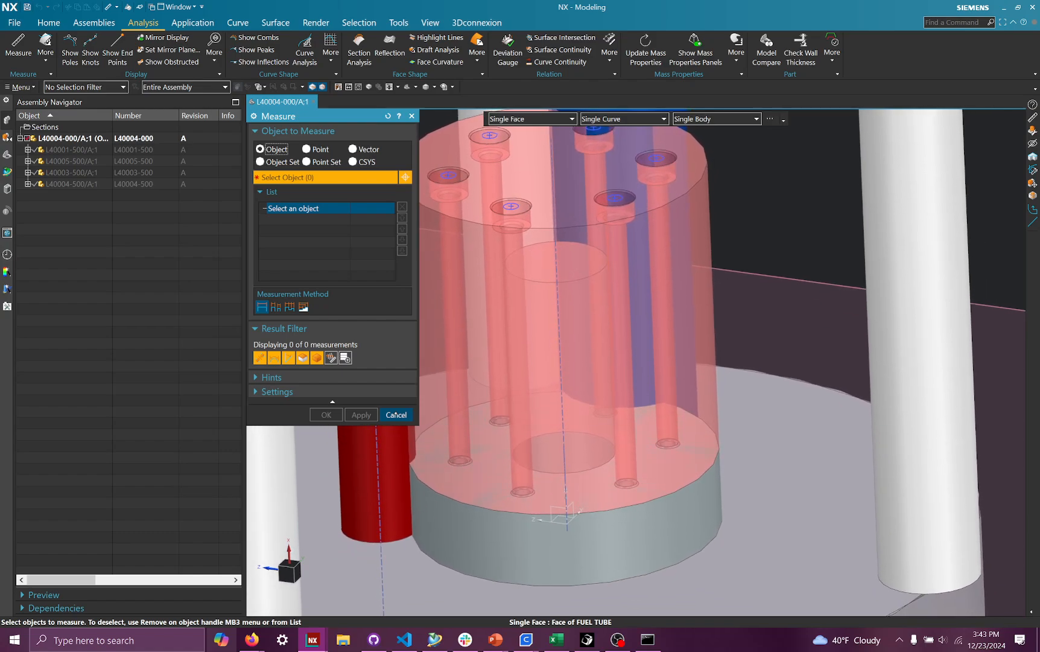
{"action": "left_click", "coordinate": [396, 415]}
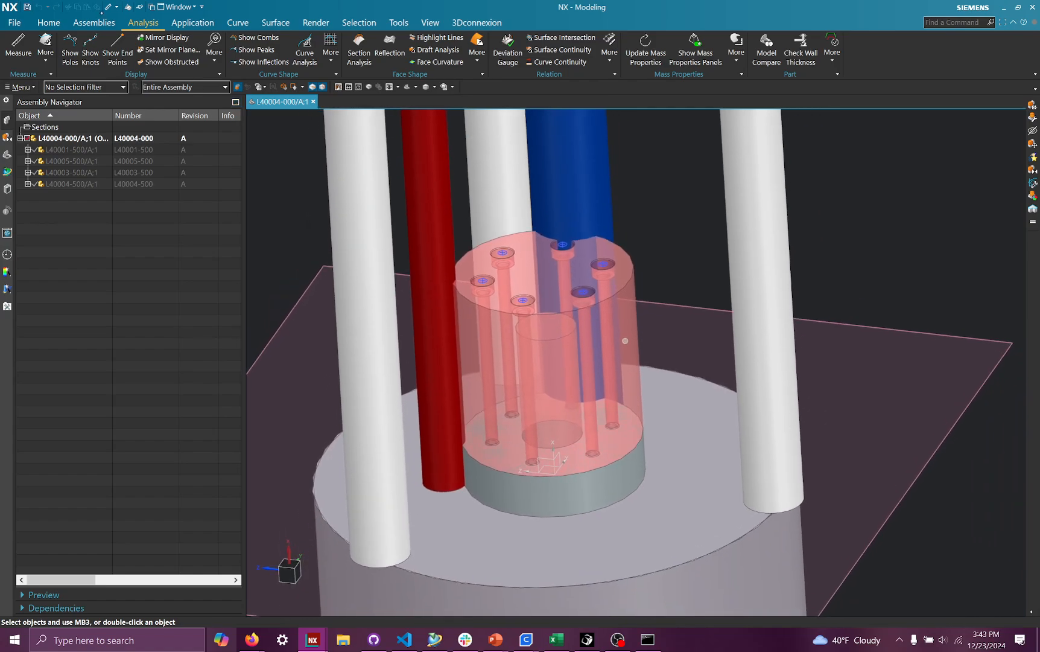
{"action": "left_click", "coordinate": [93, 23]}
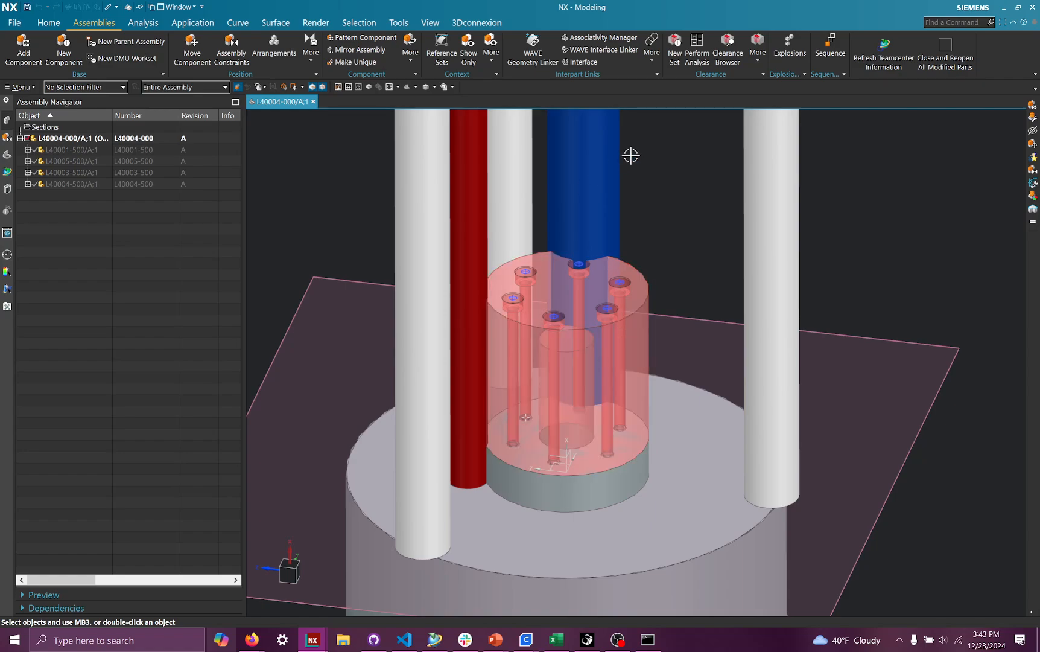
{"action": "left_click", "coordinate": [652, 52]}
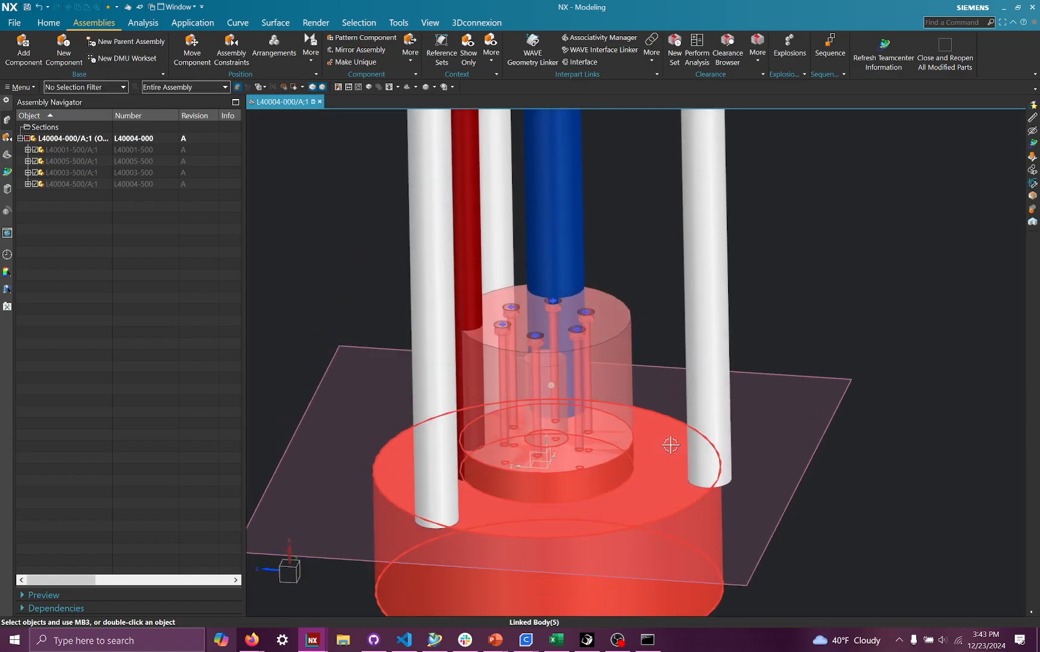
{"action": "scroll", "coordinate": [671, 445], "scroll_direction": "up", "scroll_amount": 5}
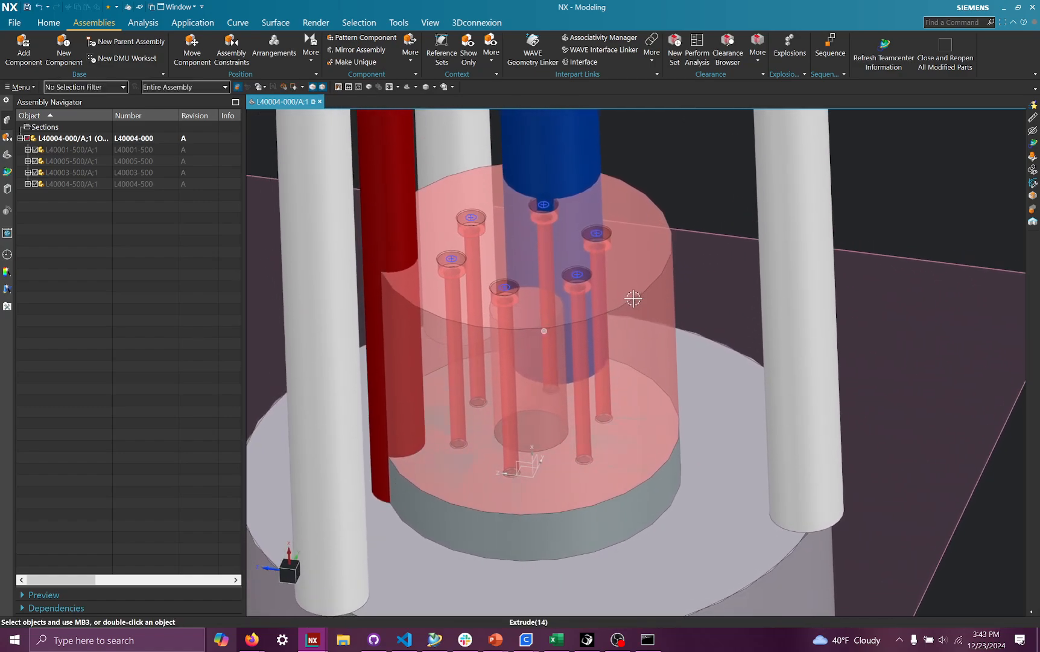
{"action": "scroll", "coordinate": [622, 583], "scroll_direction": "down", "scroll_amount": 2}
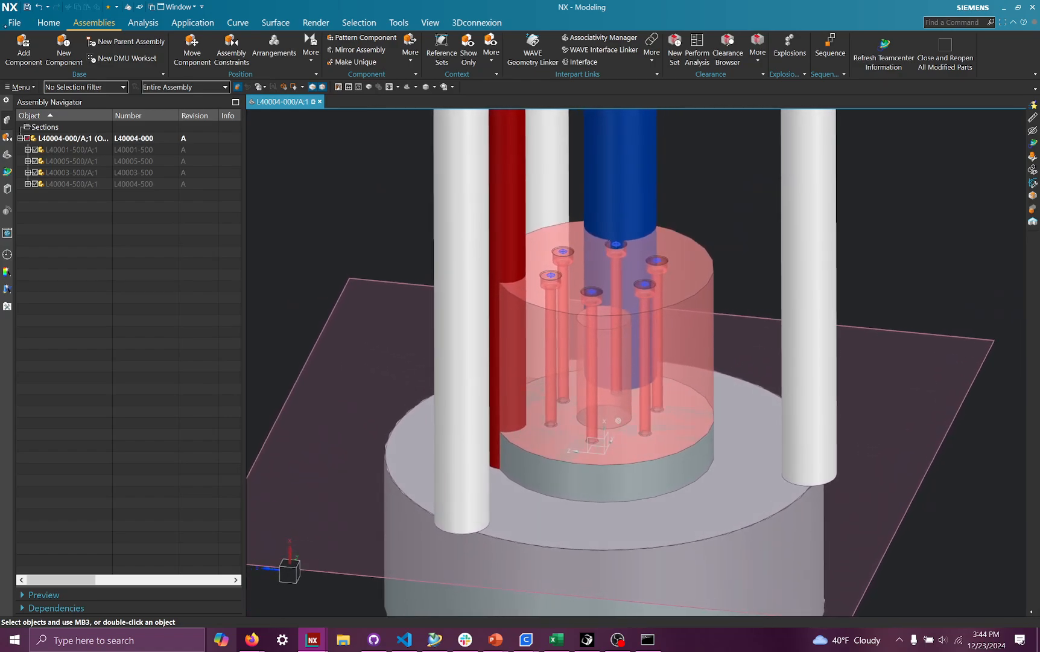
- Open the L40000-500 vehicle assembly by searching part files for l4*-500
{"action": "left_click", "coordinate": [14, 23]}
{"action": "left_click", "coordinate": [283, 131]}
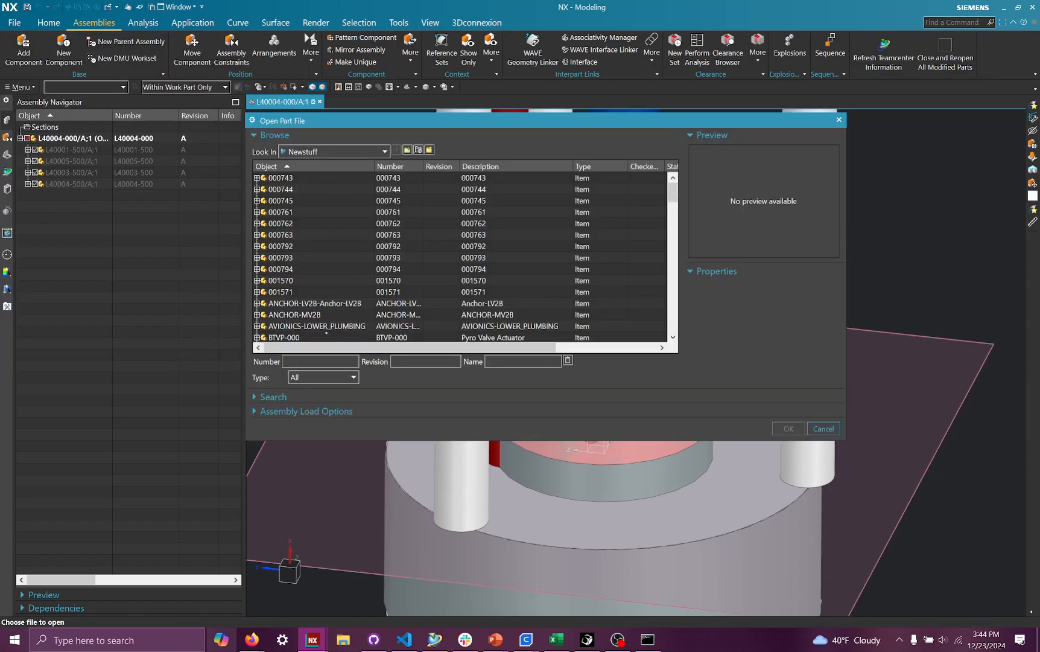
{"action": "left_click", "coordinate": [316, 395]}
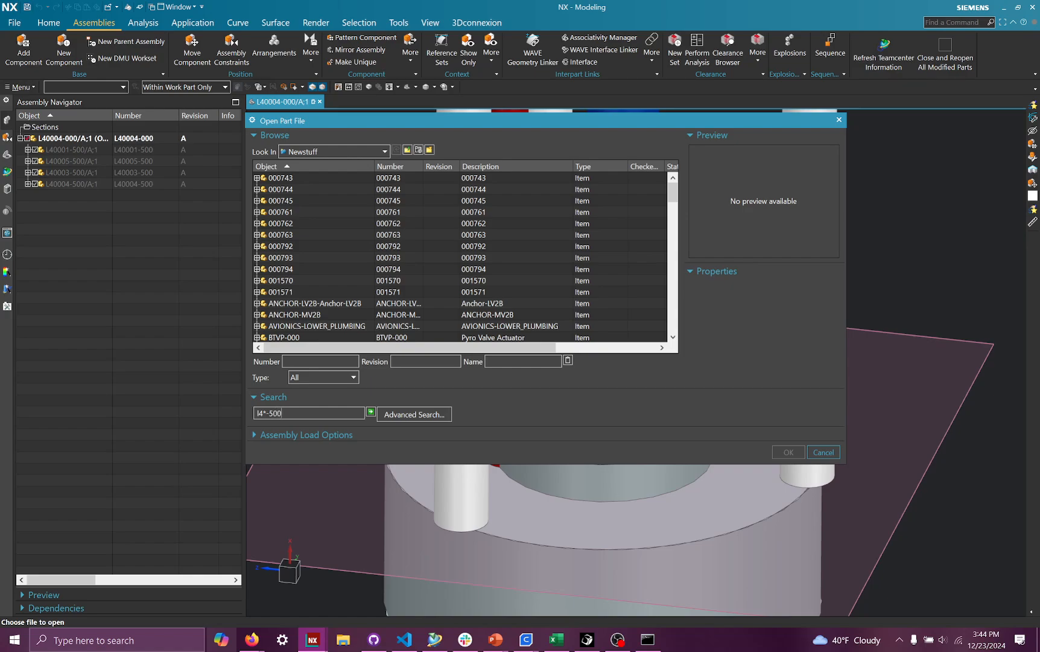
{"action": "left_click", "coordinate": [335, 179]}
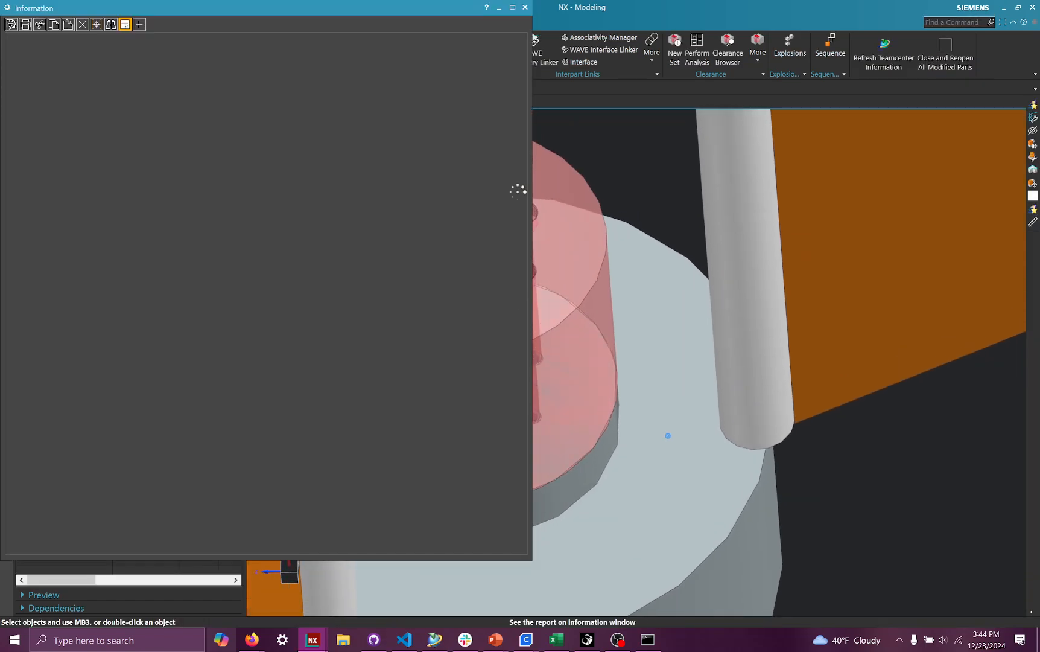
{"action": "left_click", "coordinate": [526, 7]}
{"action": "scroll", "coordinate": [624, 391], "scroll_direction": "down", "scroll_amount": 3}
{"action": "middle_click_drag", "start_coordinate": [623, 391], "coordinate": [558, 336]}
{"action": "scroll", "coordinate": [641, 497], "scroll_direction": "down", "scroll_amount": 5}
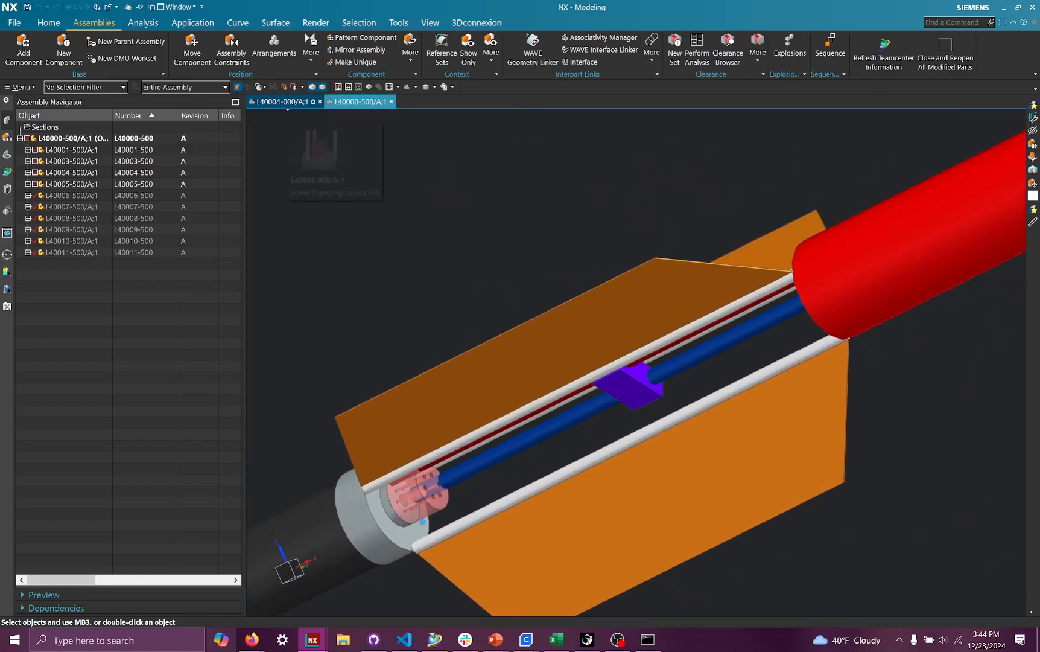
{"action": "left_click", "coordinate": [283, 101]}
{"action": "scroll", "coordinate": [529, 459], "scroll_direction": "down", "scroll_amount": 3}
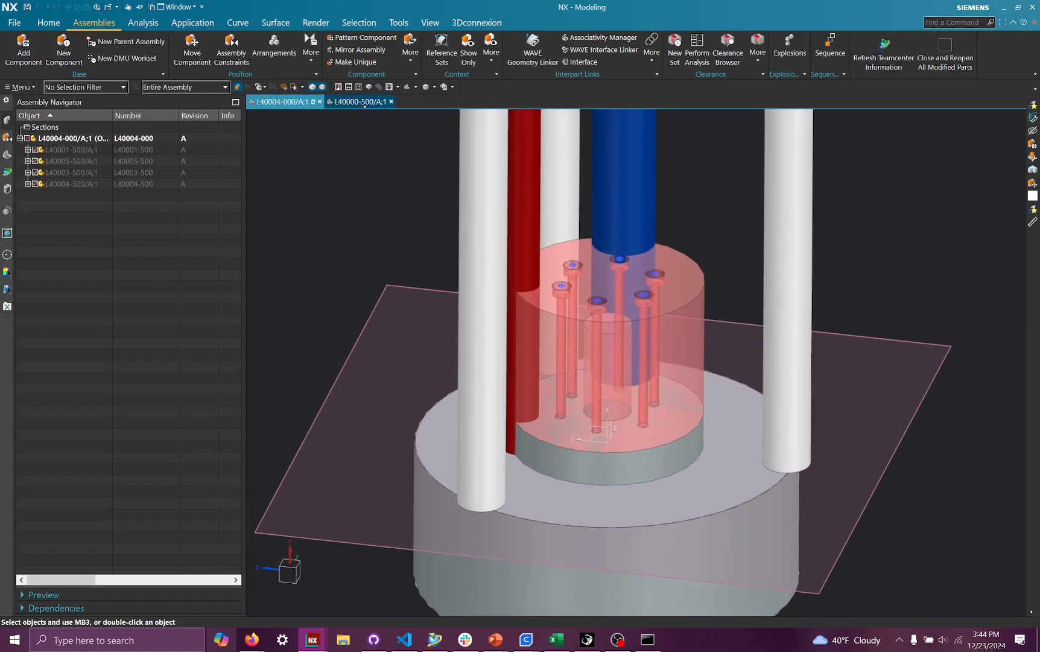
{"action": "left_click", "coordinate": [362, 102]}
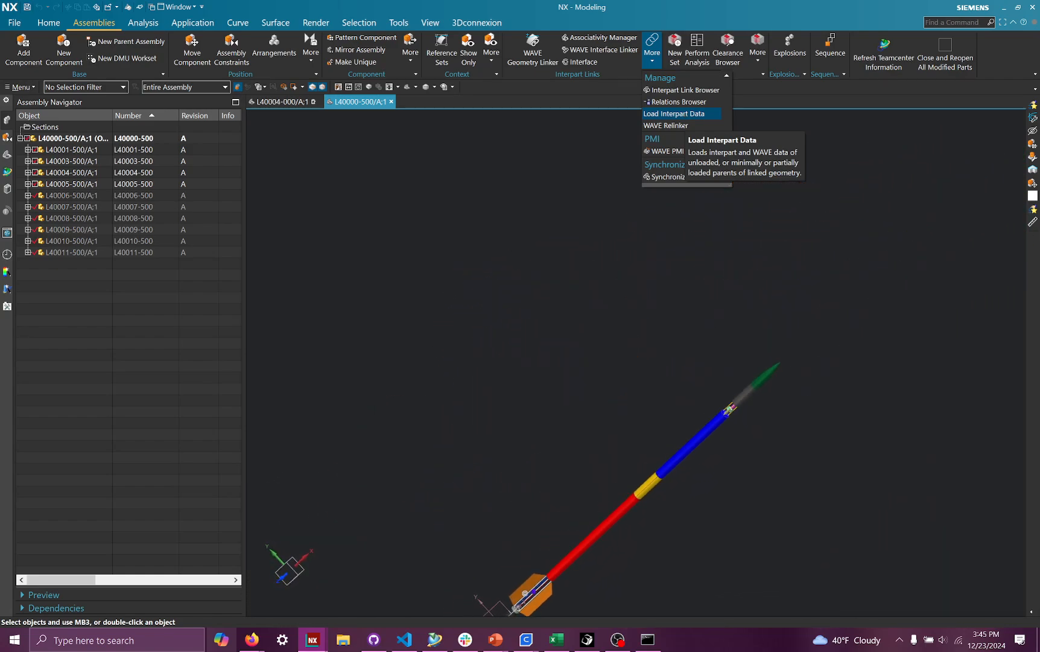
{"action": "left_click", "coordinate": [590, 331]}
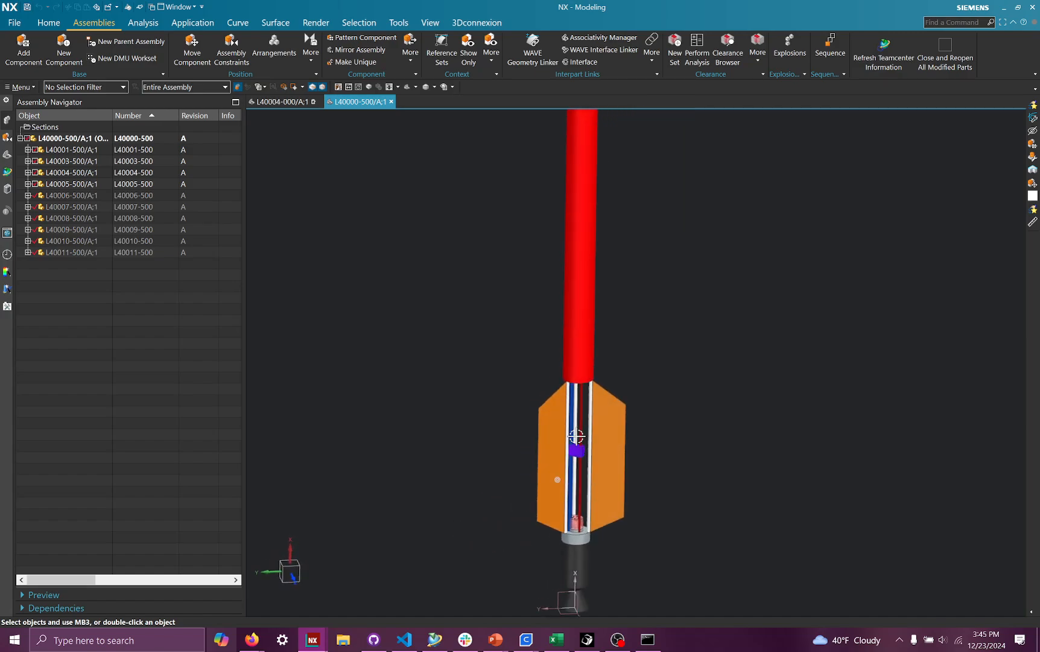